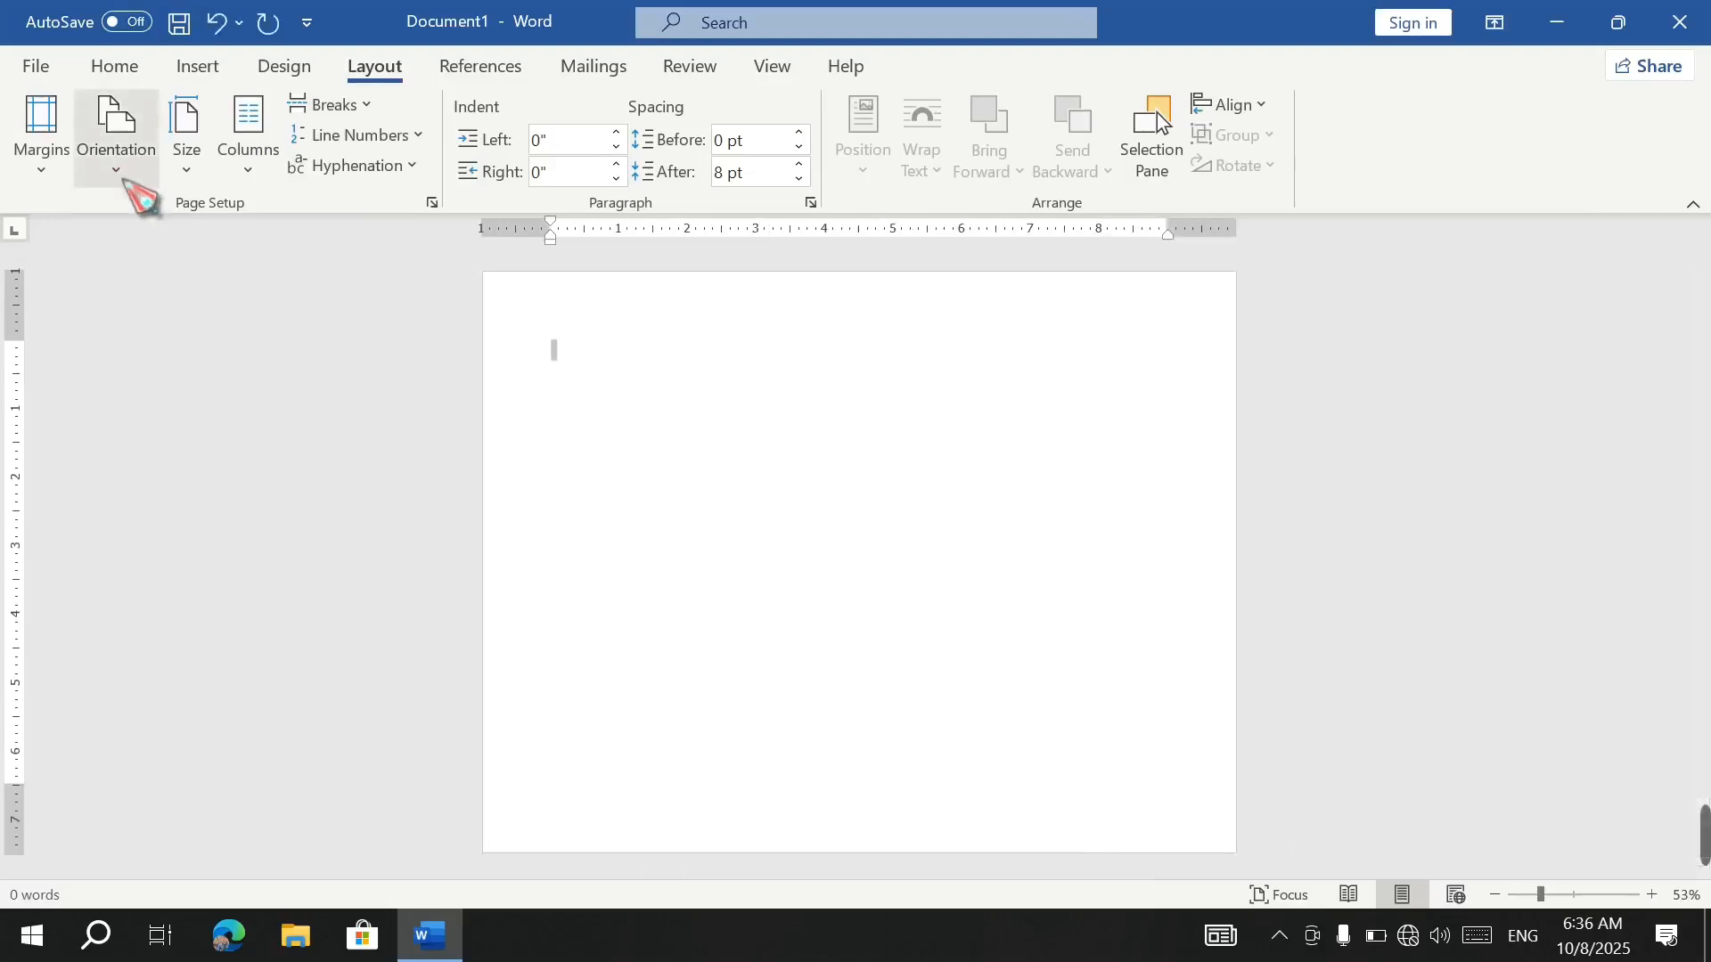
# Set the document's paper size to A4.
pyautogui.click(189, 169)
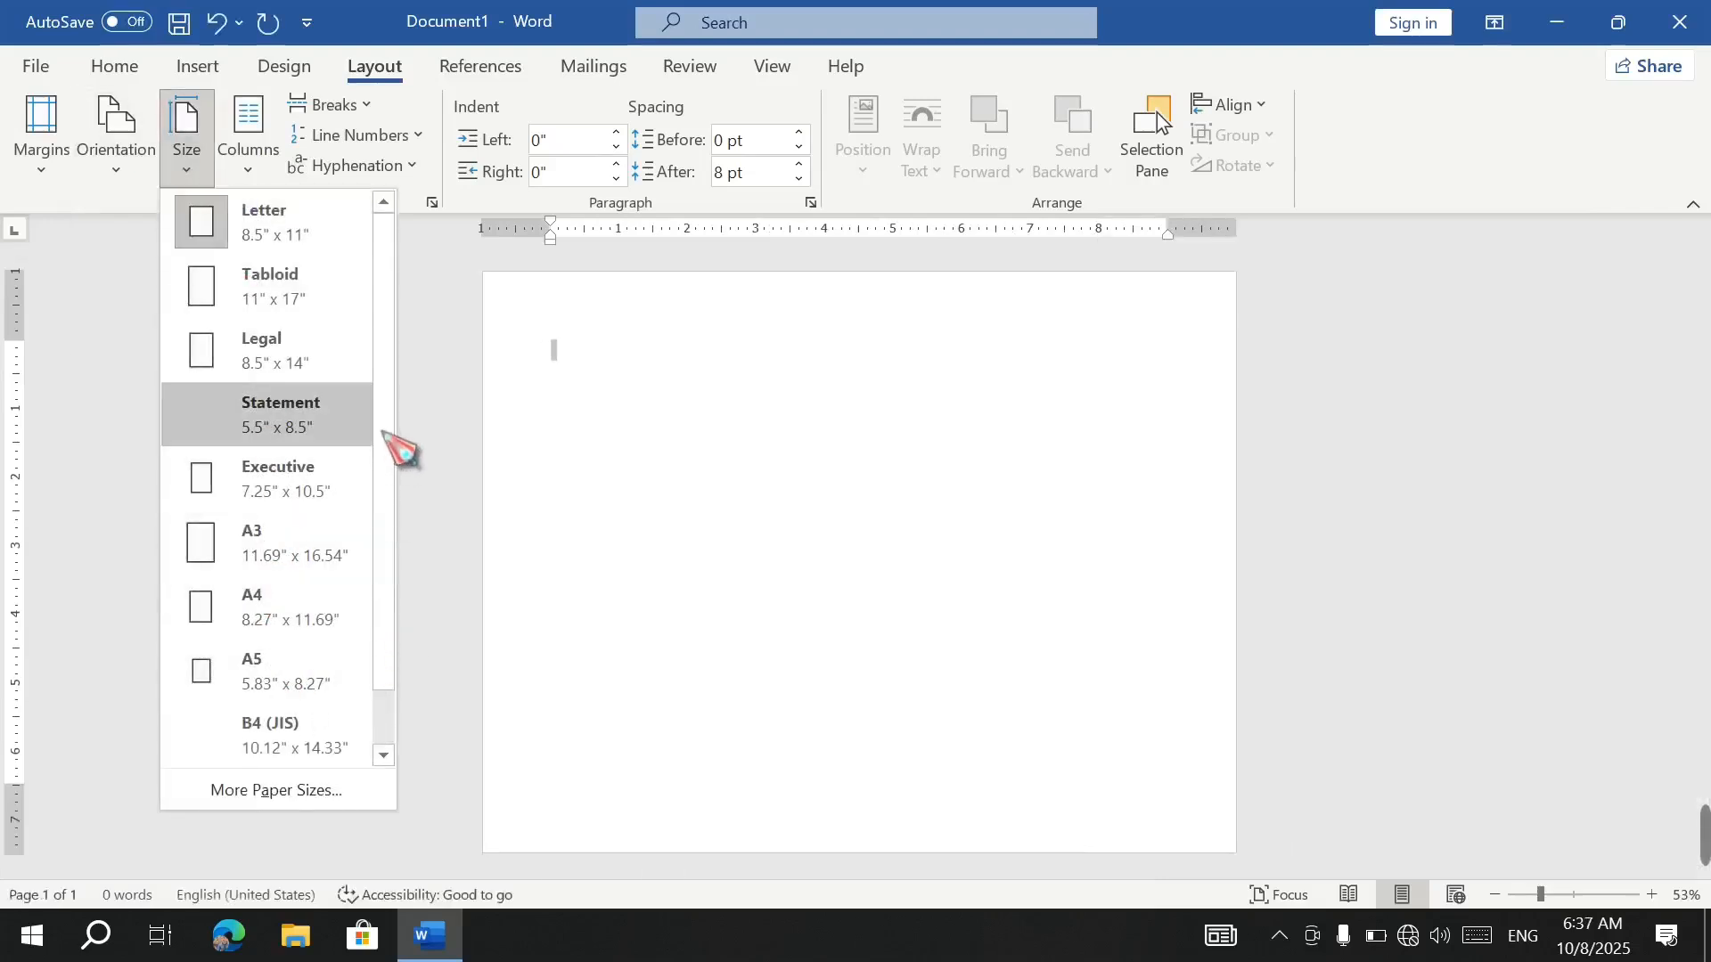
pyautogui.click(302, 621)
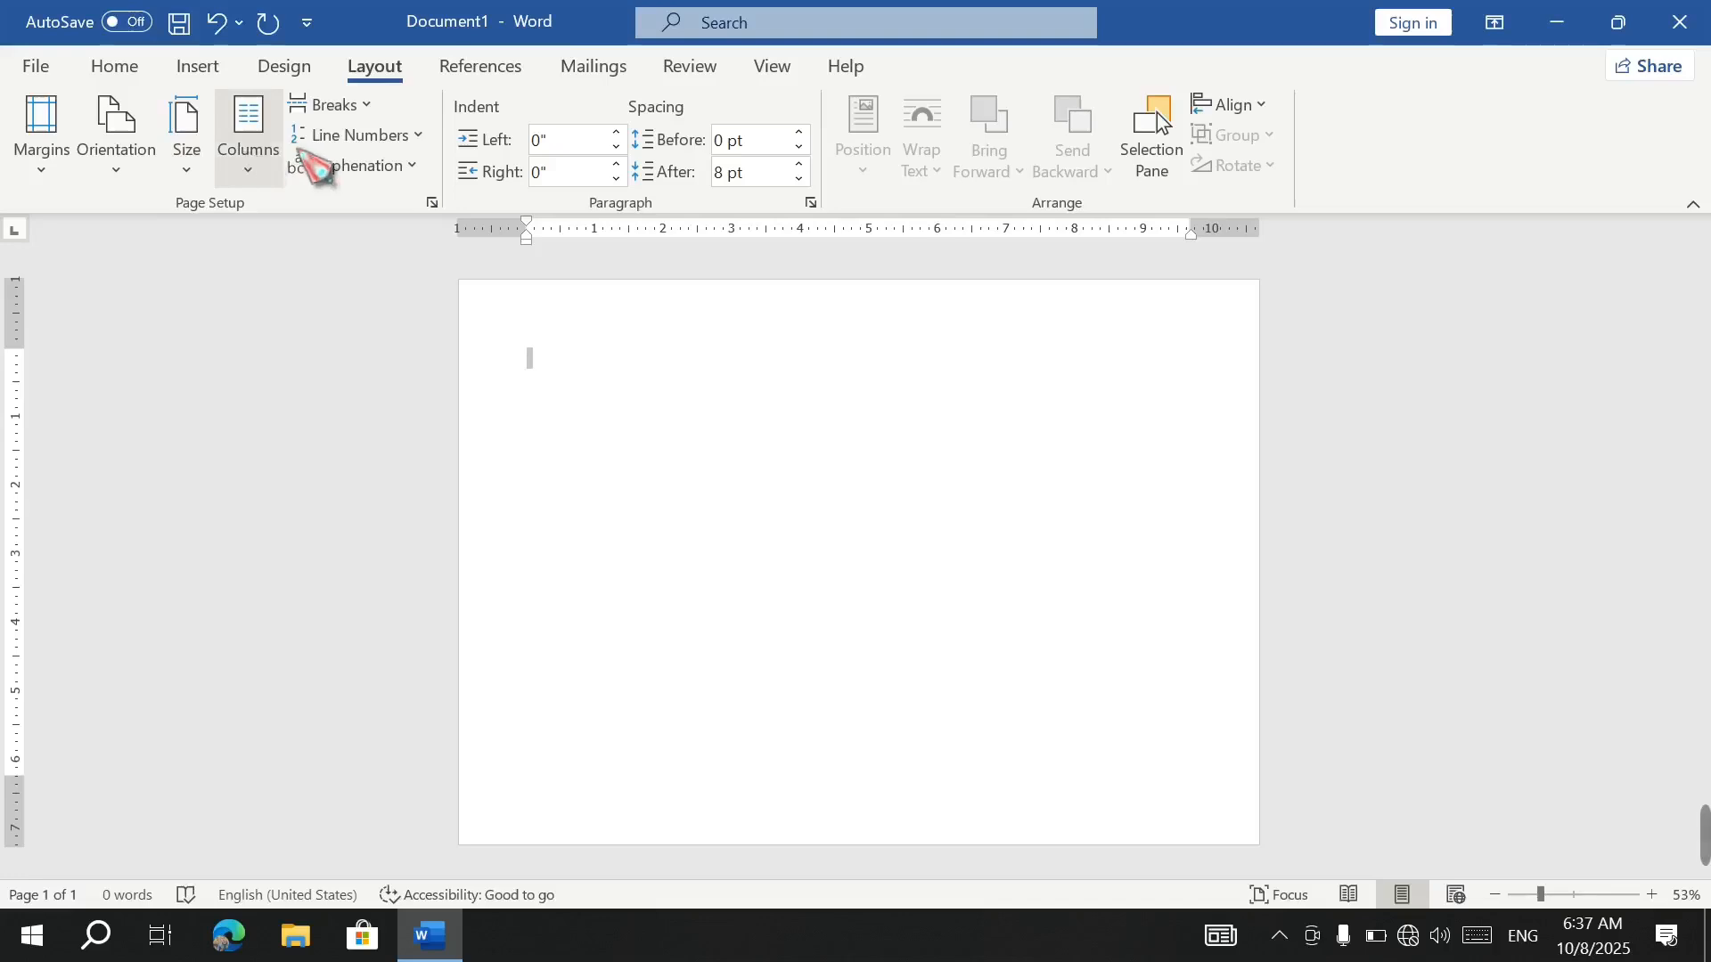
# Draw a rectangle about 7.42" high and 11.01" wide over most of the page.
pyautogui.click(125, 71)
pyautogui.click(200, 71)
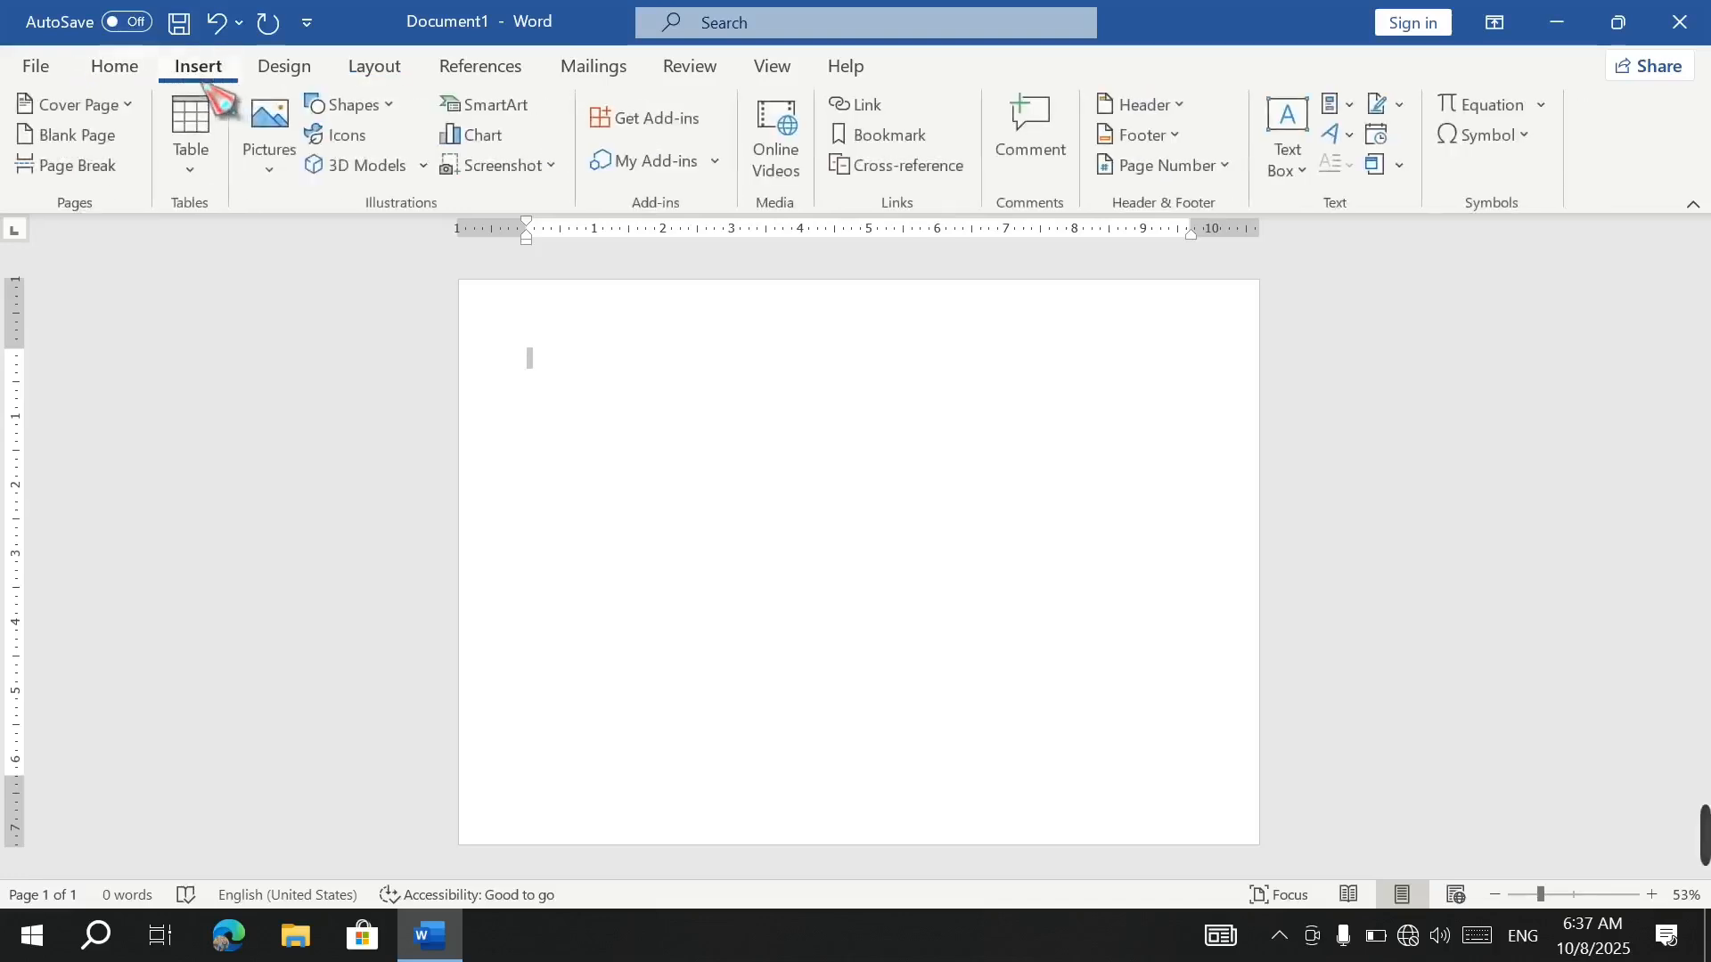
pyautogui.click(399, 107)
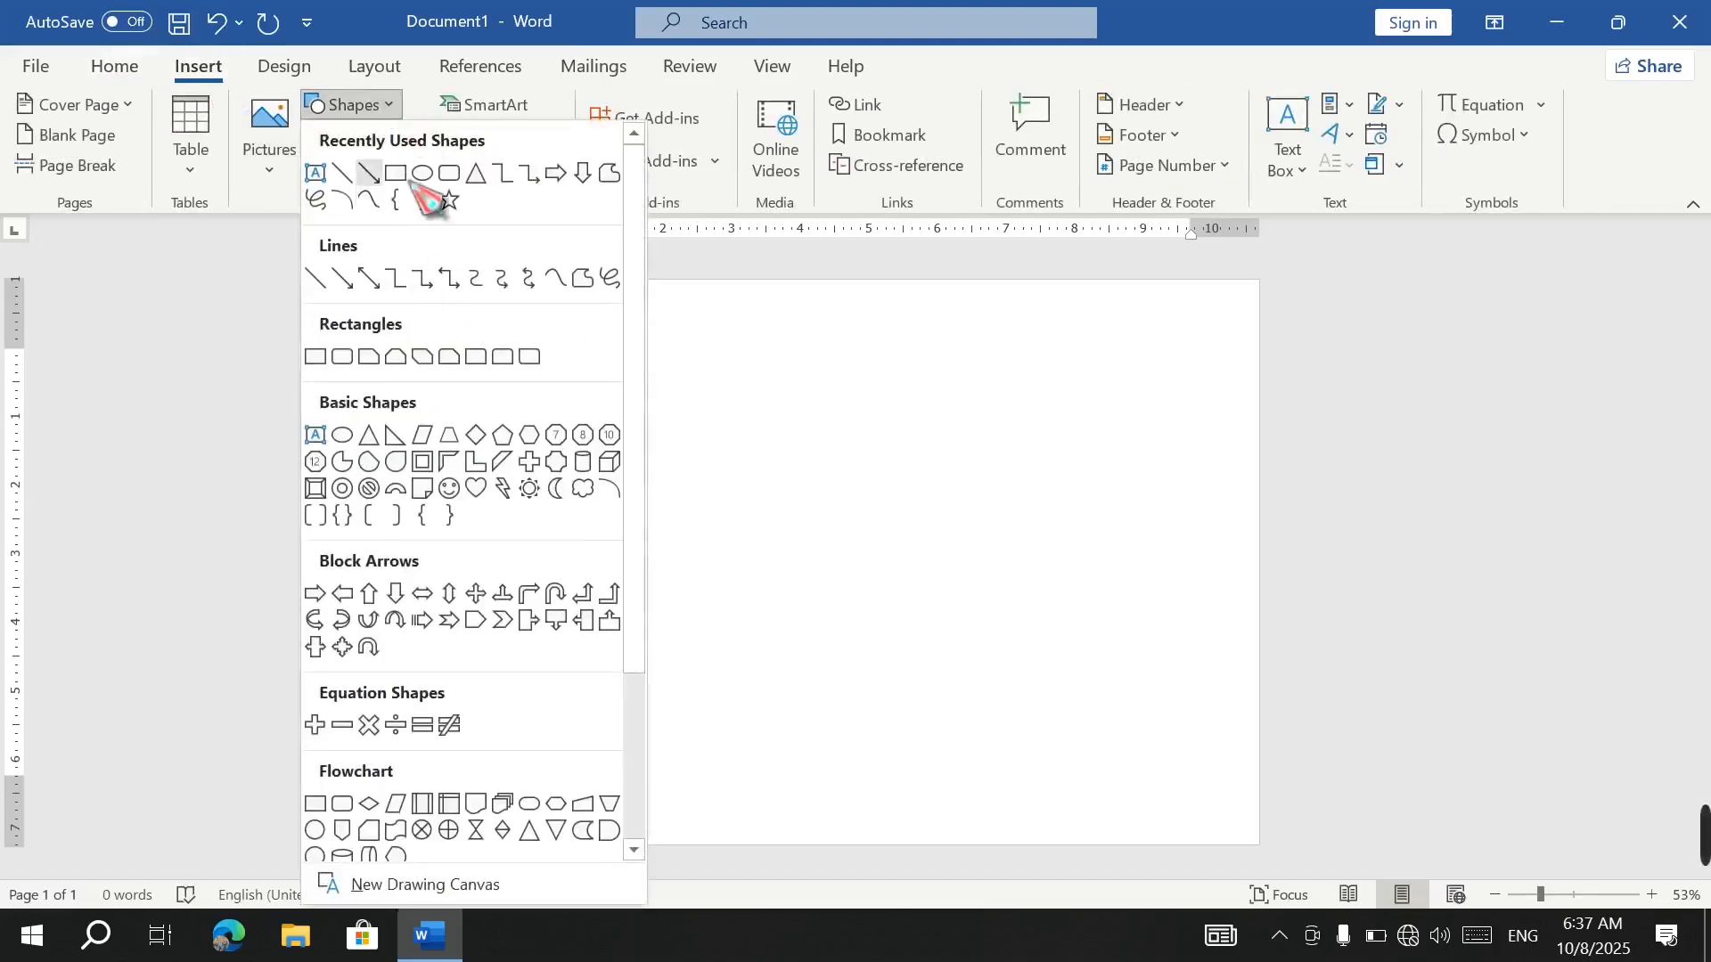
pyautogui.click(424, 180)
pyautogui.moveTo(497, 326); pyautogui.dragTo(1274, 852)
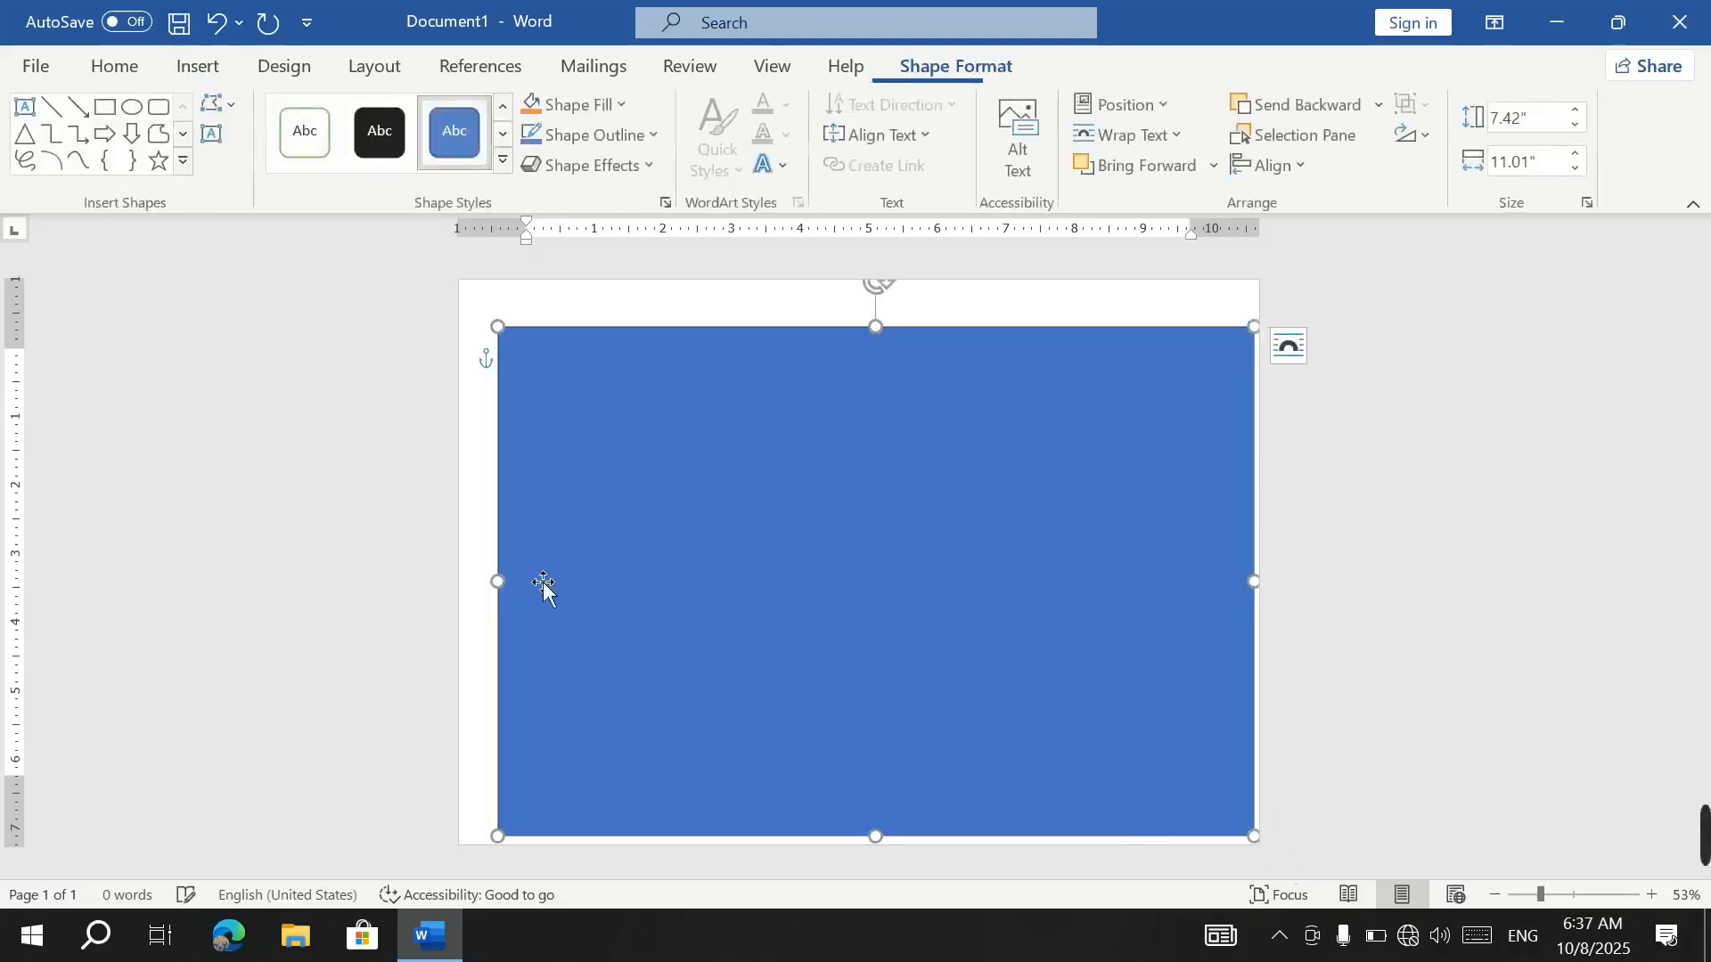
# Stretch the rectangle to about 8.47" by 12.19" so it covers the whole page, and fill it dark blue.
pyautogui.moveTo(532, 618); pyautogui.dragTo(455, 592)
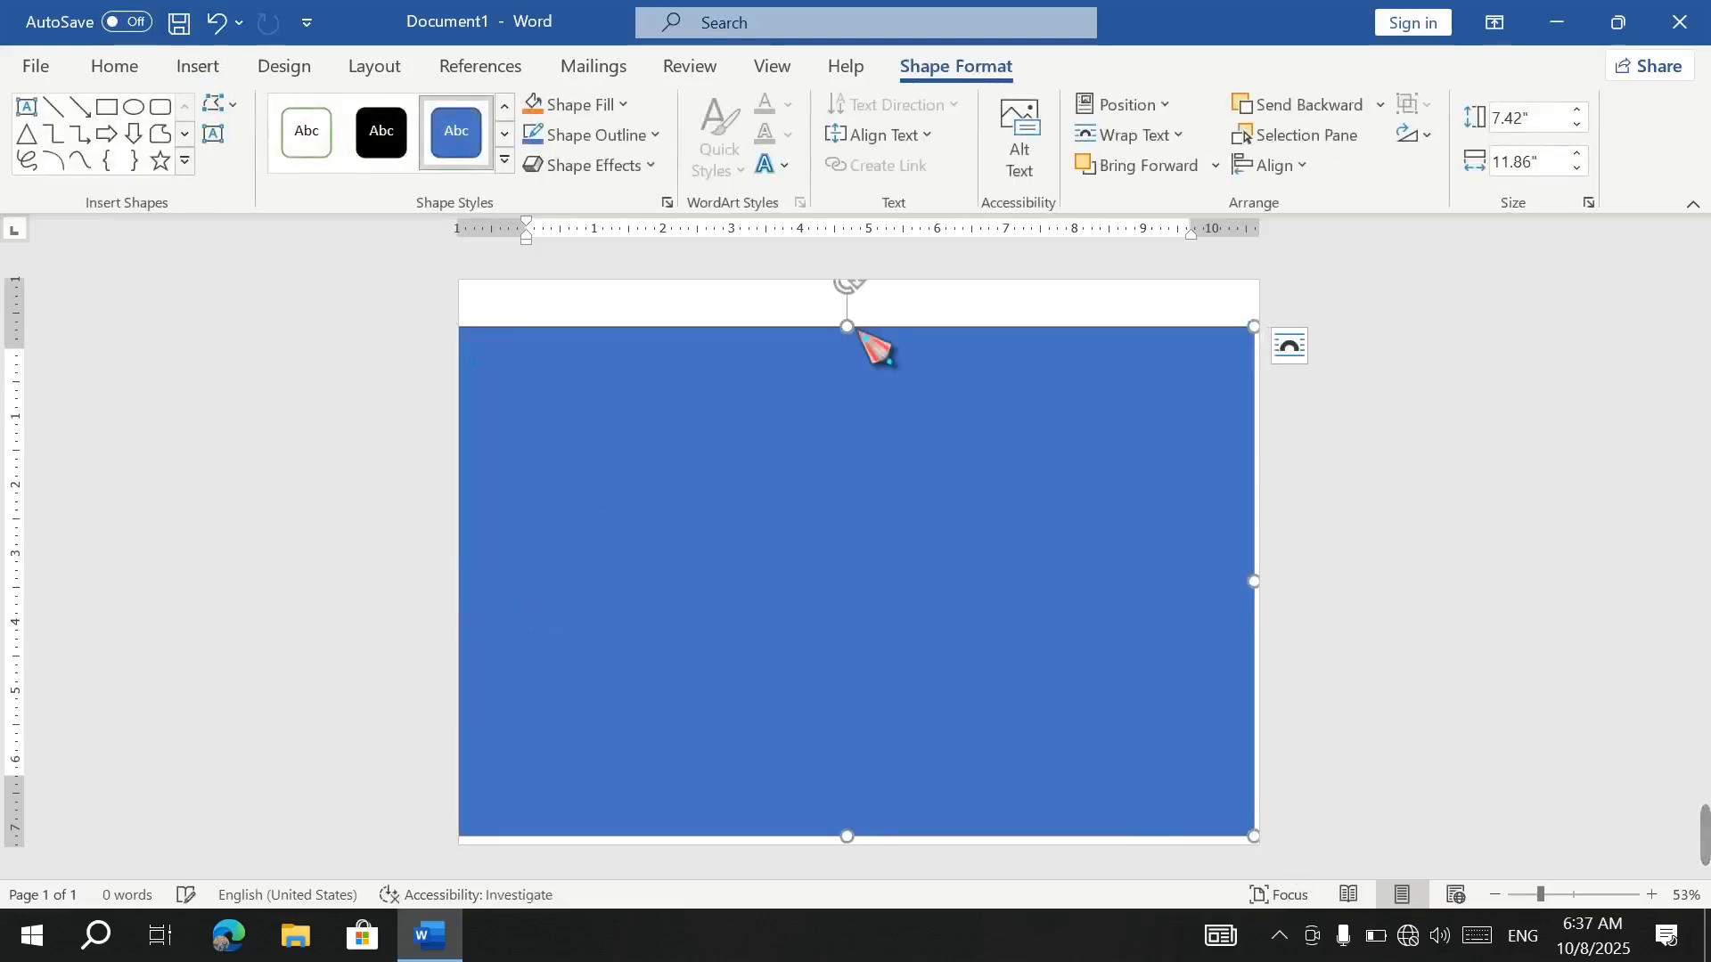
pyautogui.moveTo(879, 365); pyautogui.dragTo(866, 296)
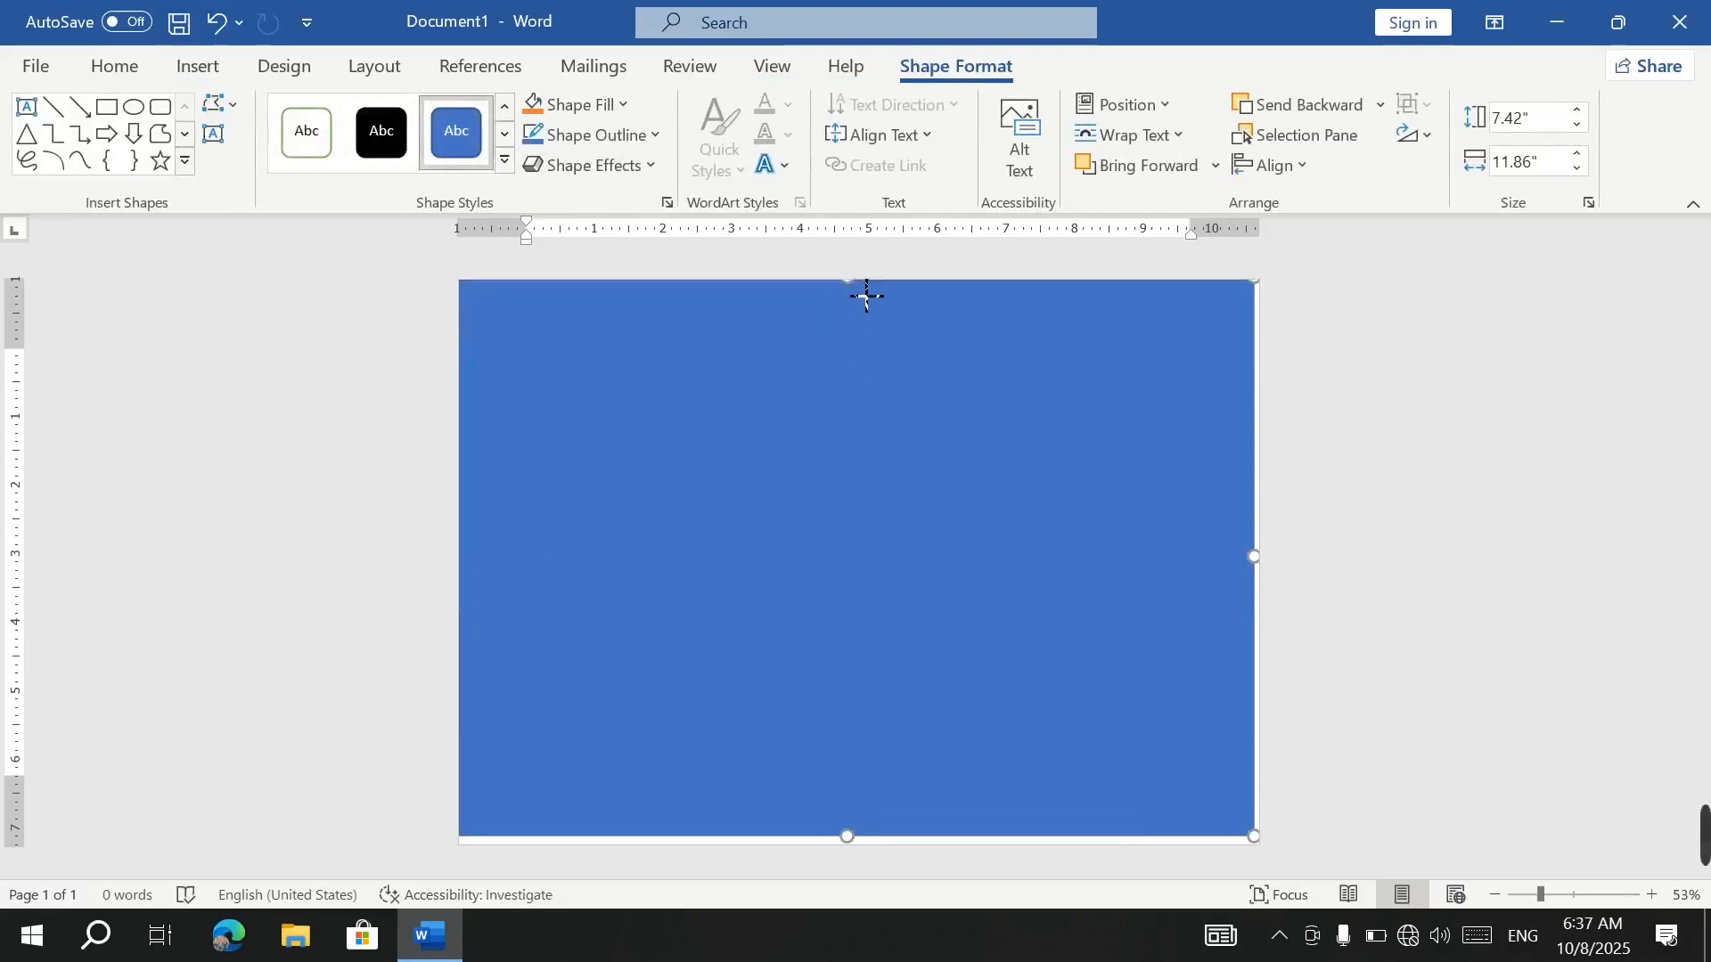
pyautogui.moveTo(867, 872); pyautogui.dragTo(856, 864)
pyautogui.moveTo(1288, 598); pyautogui.dragTo(1294, 571)
pyautogui.click(577, 104)
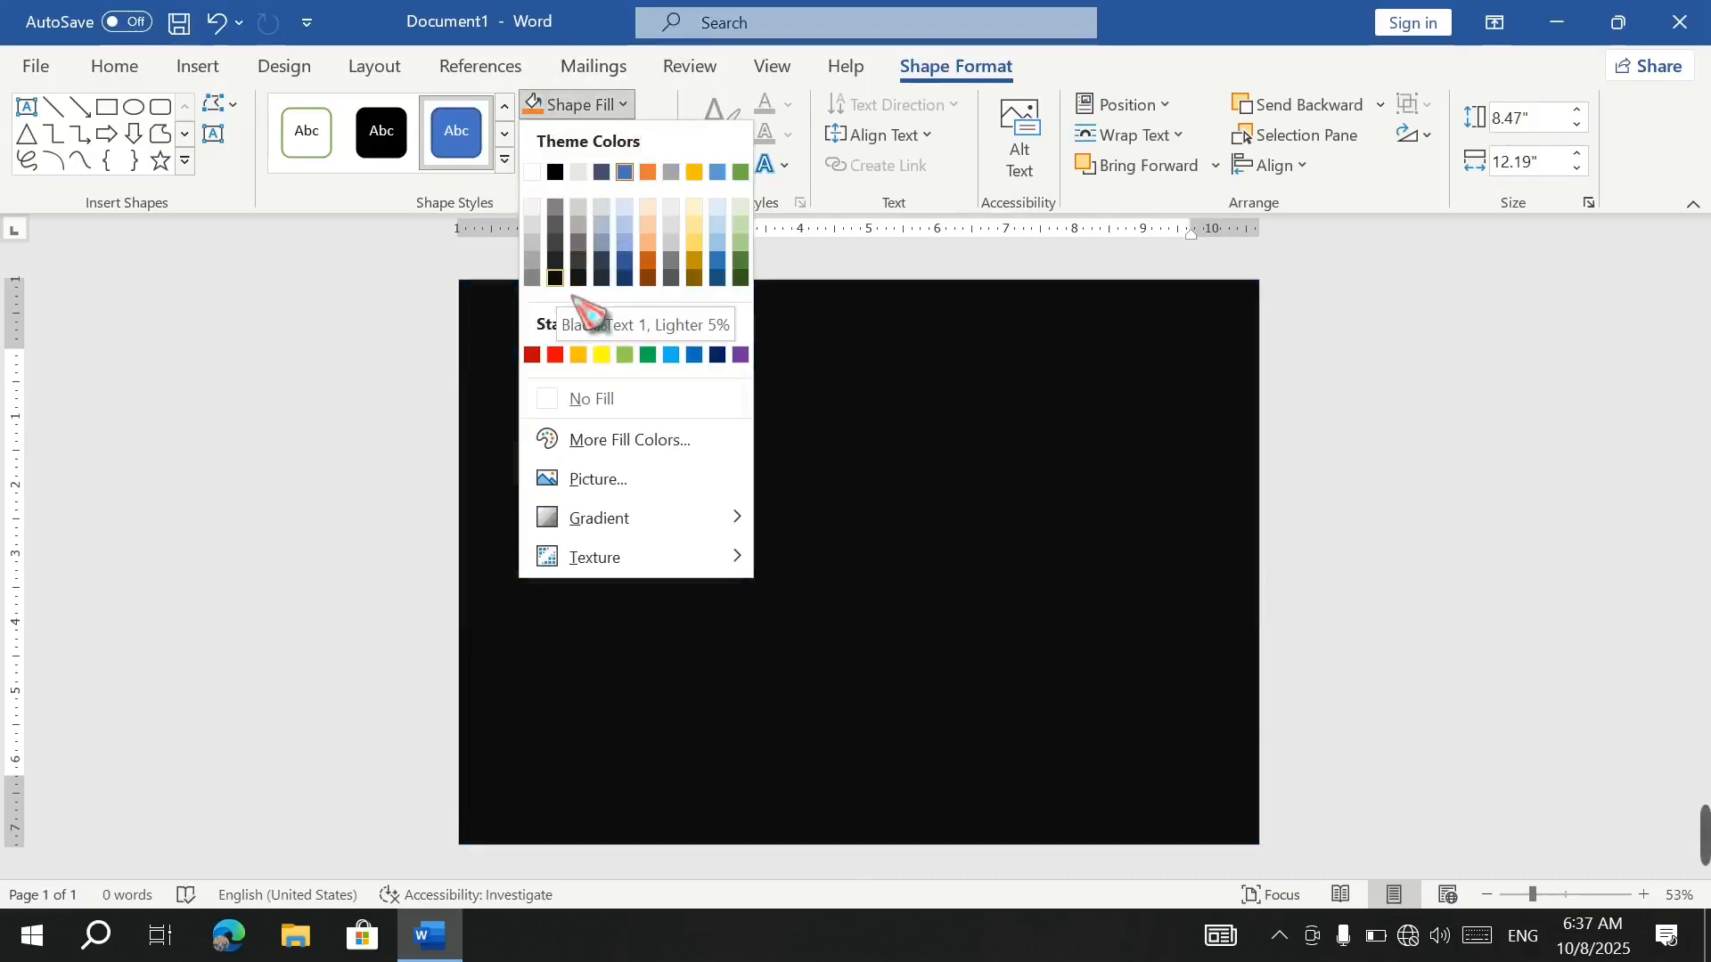
pyautogui.click(719, 356)
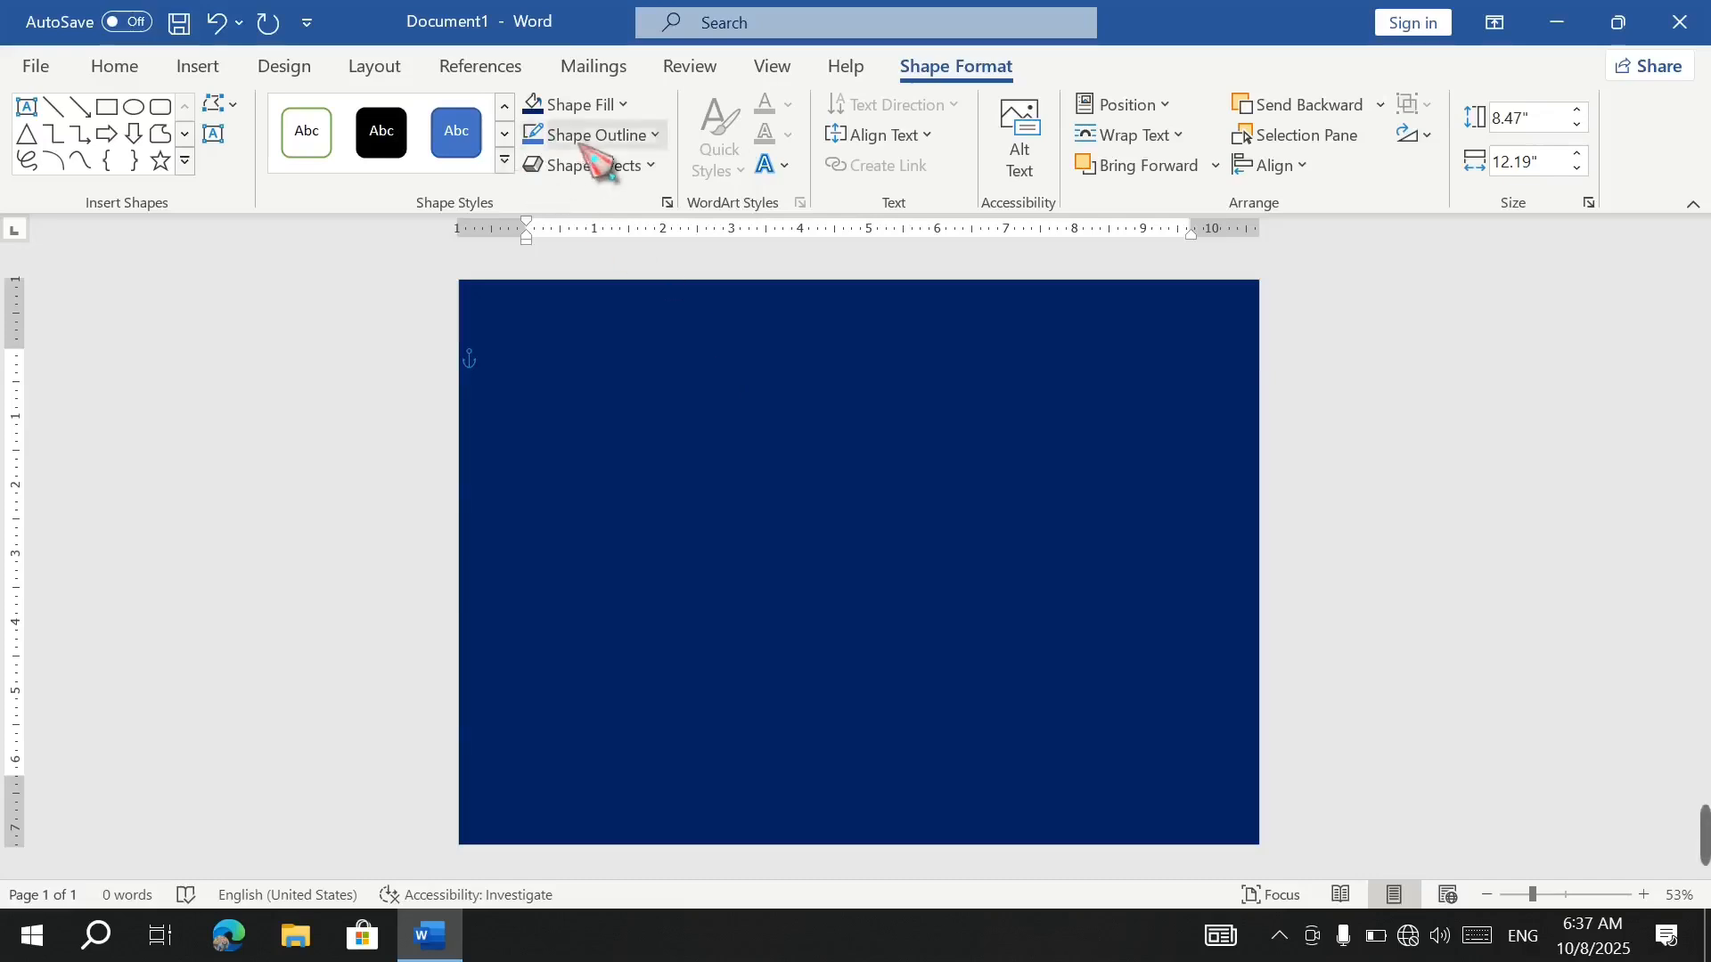
# Draw a second rectangle inside the dark blue one, about 7.68" by 11.12", leaving a narrow border on all sides.
pyautogui.click(107, 106)
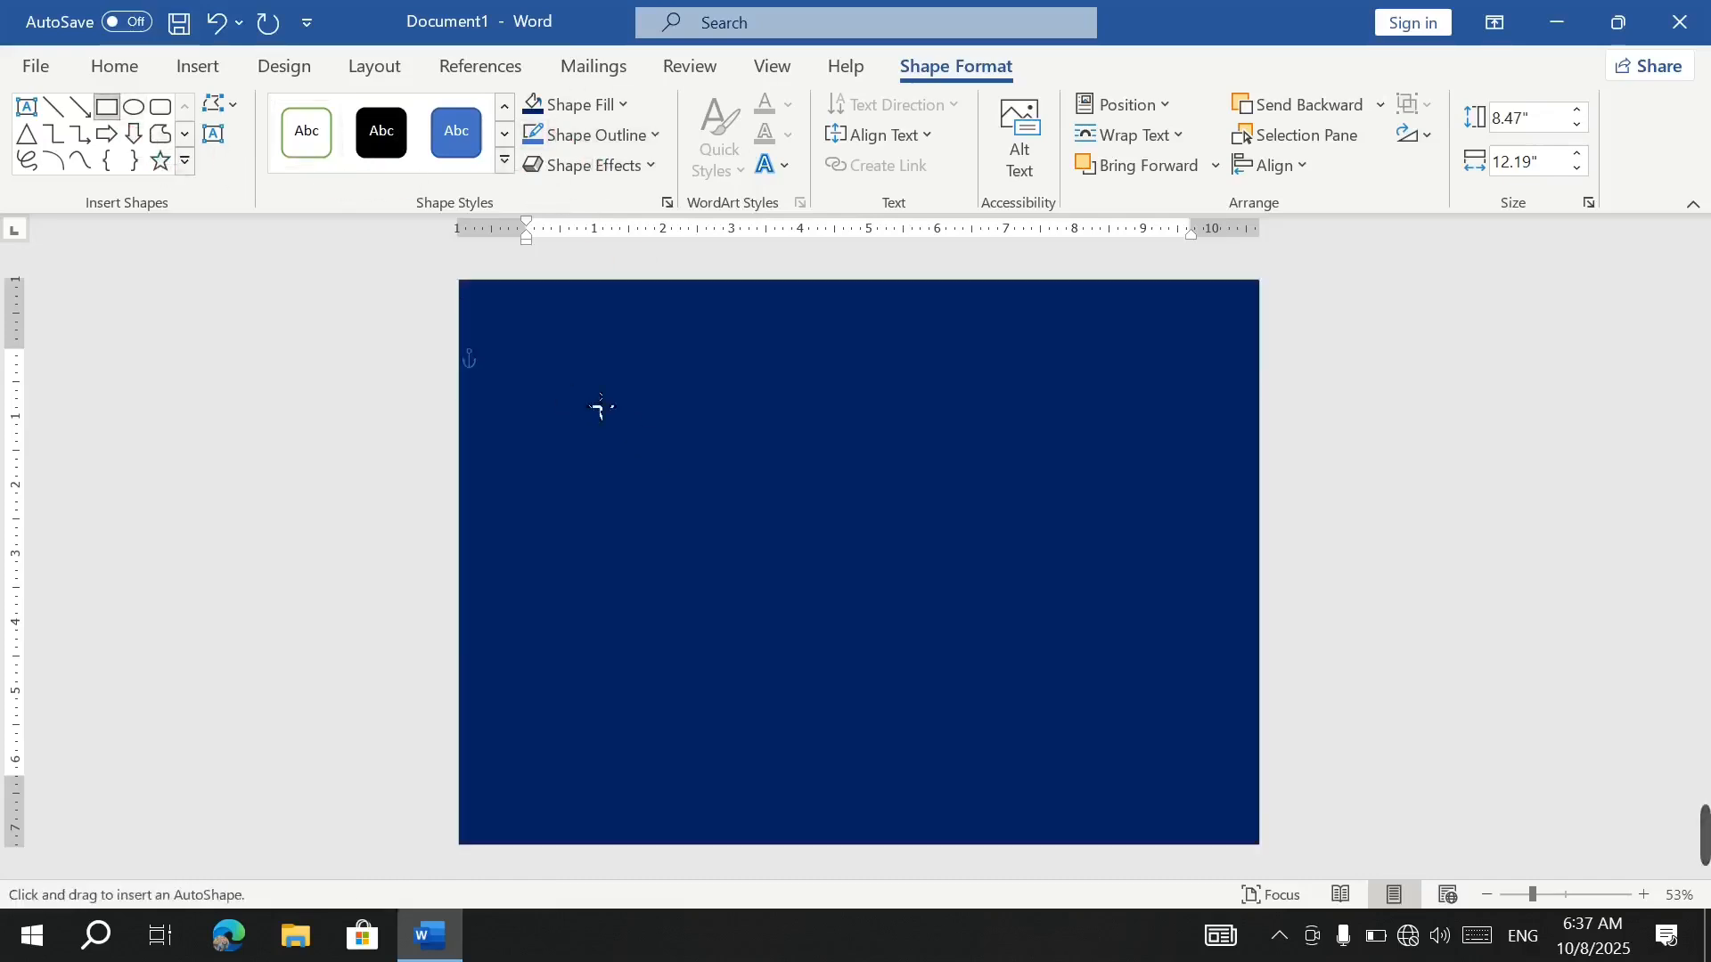
pyautogui.moveTo(489, 310)
pyautogui.mouseDown()
pyautogui.moveTo(1039, 526)
pyautogui.moveTo(1211, 787)
pyautogui.moveTo(1272, 837)
pyautogui.moveTo(1253, 847)
pyautogui.moveTo(1236, 829)
pyautogui.mouseUp()
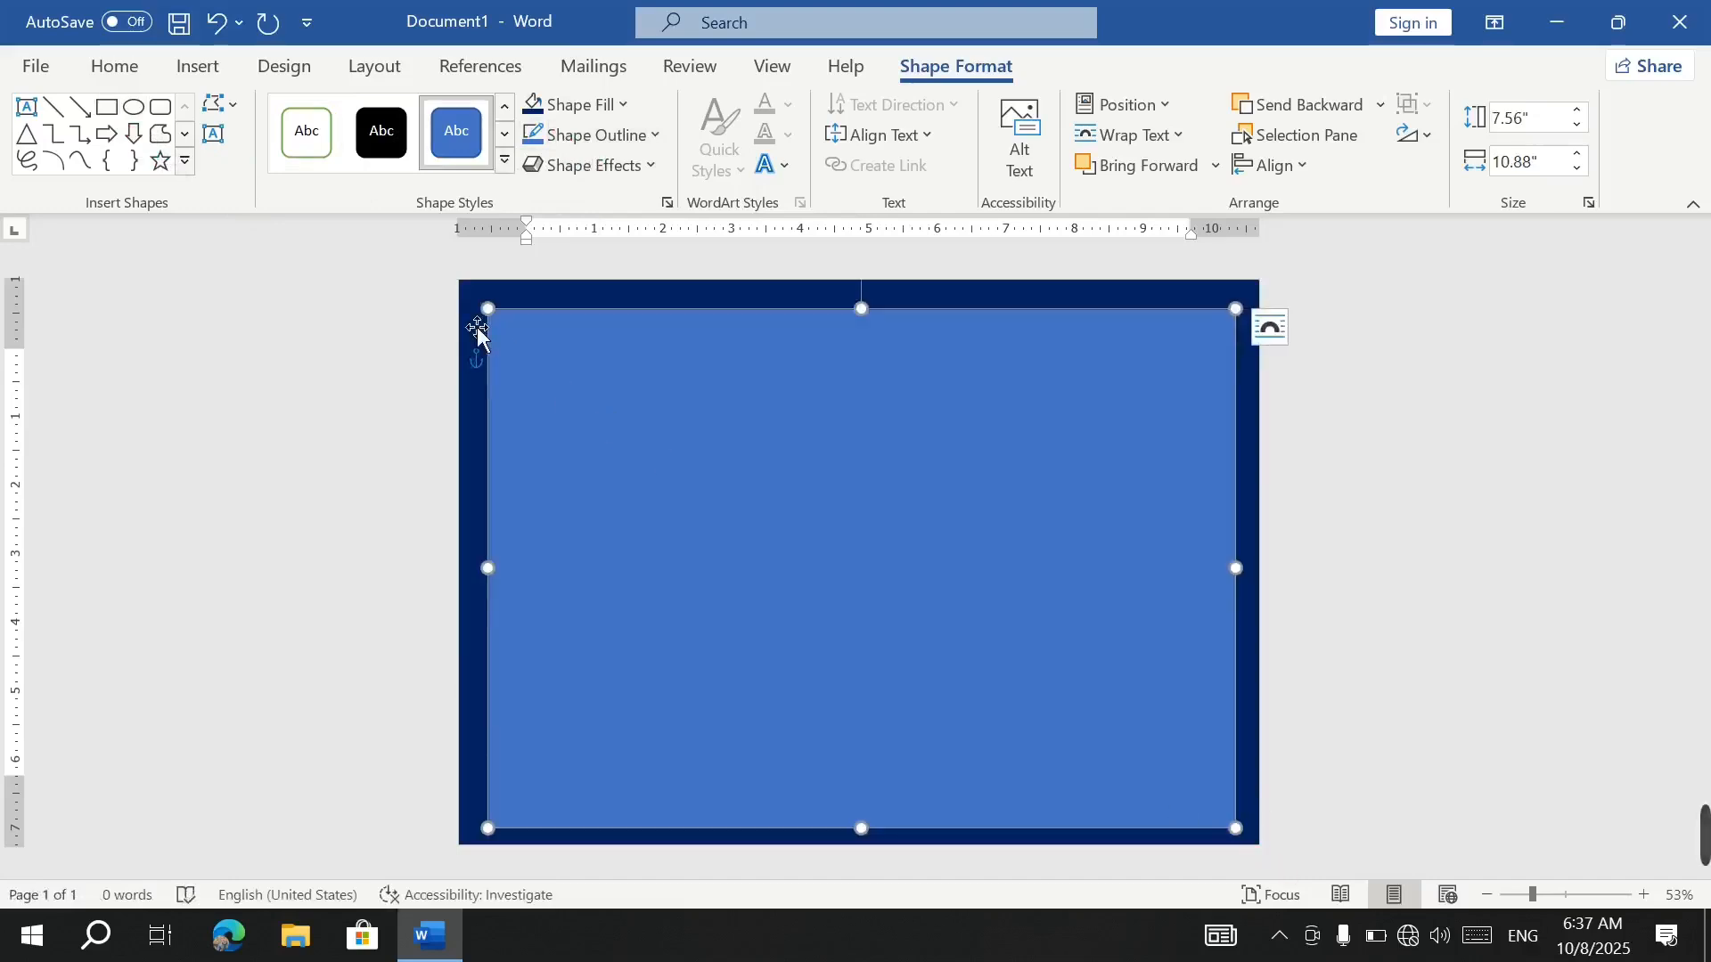
pyautogui.moveTo(504, 323); pyautogui.dragTo(496, 309)
pyautogui.moveTo(526, 592); pyautogui.dragTo(515, 591)
pyautogui.moveTo(887, 860); pyautogui.dragTo(887, 853)
pyautogui.moveTo(1262, 585); pyautogui.dragTo(1277, 597)
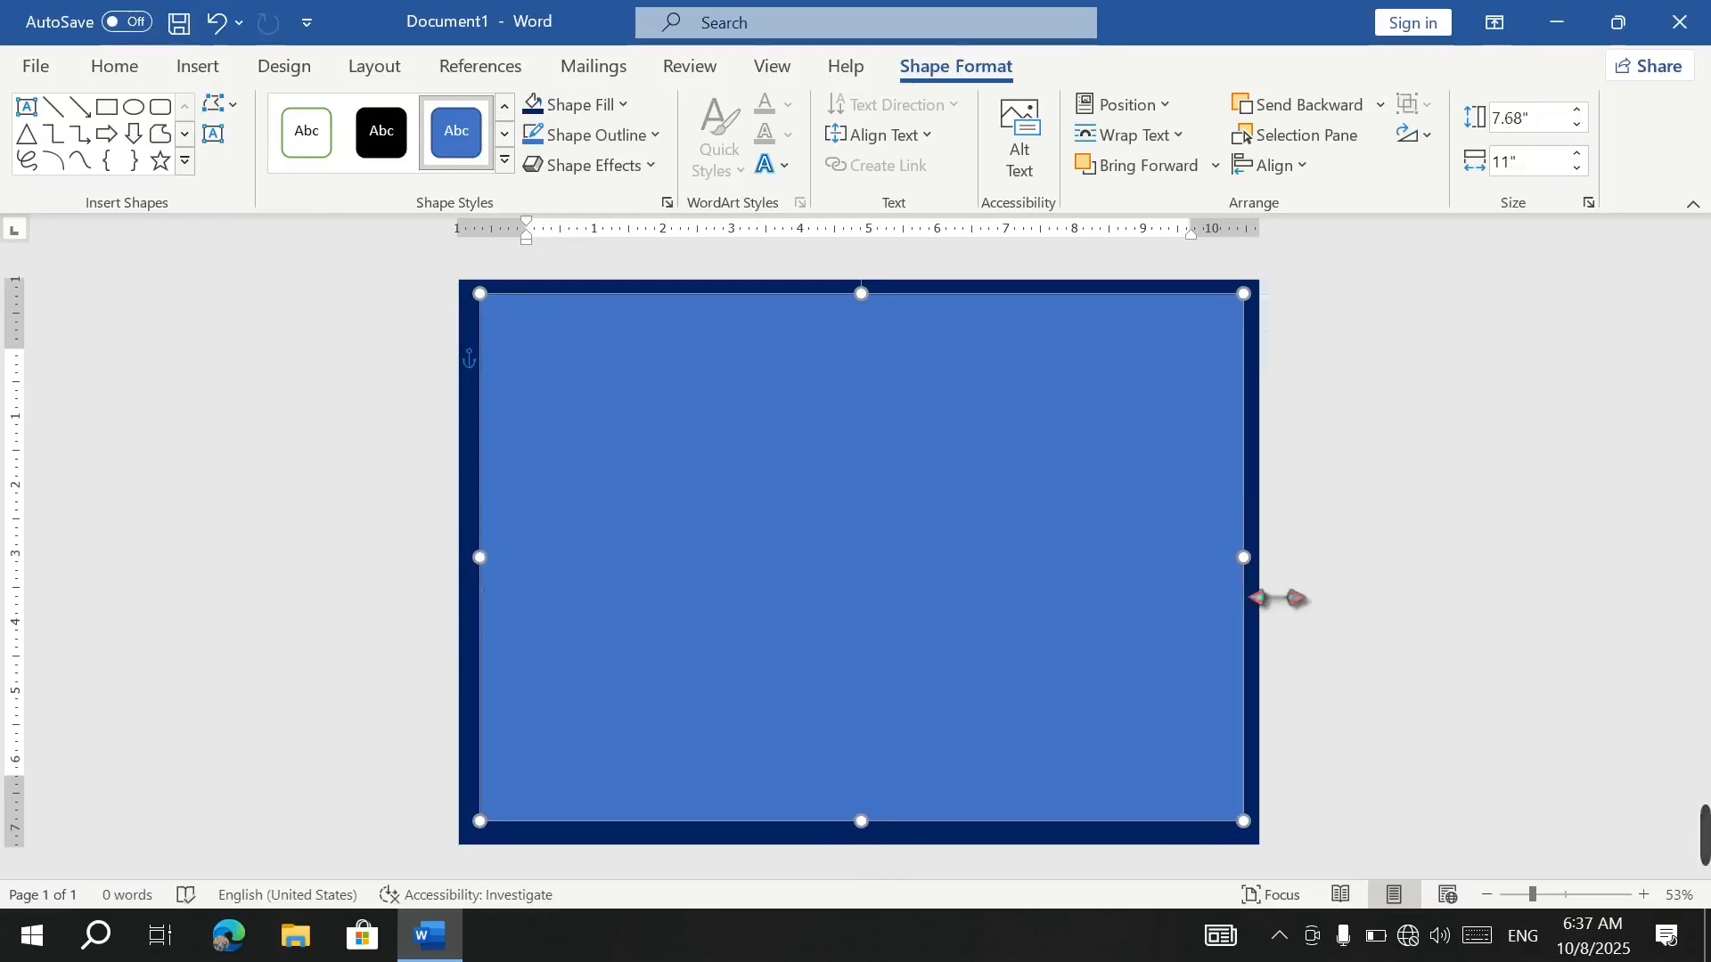
# Fill the inner rectangle light gray and give it an orange 6 pt outline.
pyautogui.click(634, 109)
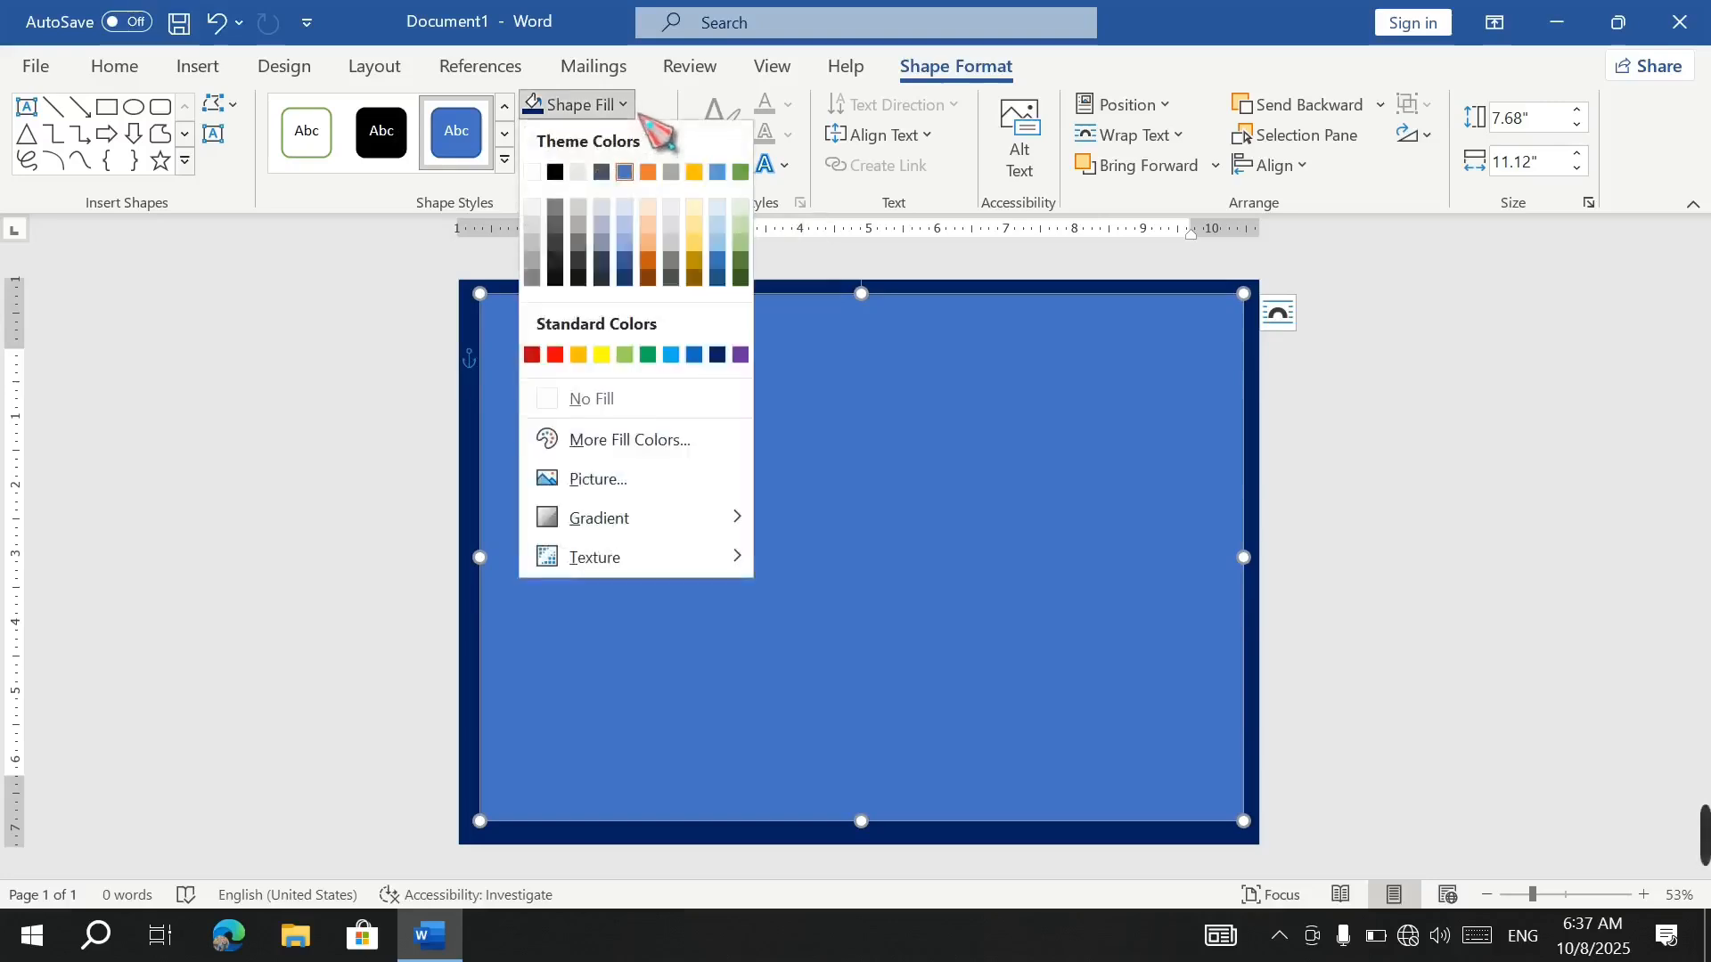
pyautogui.click(555, 248)
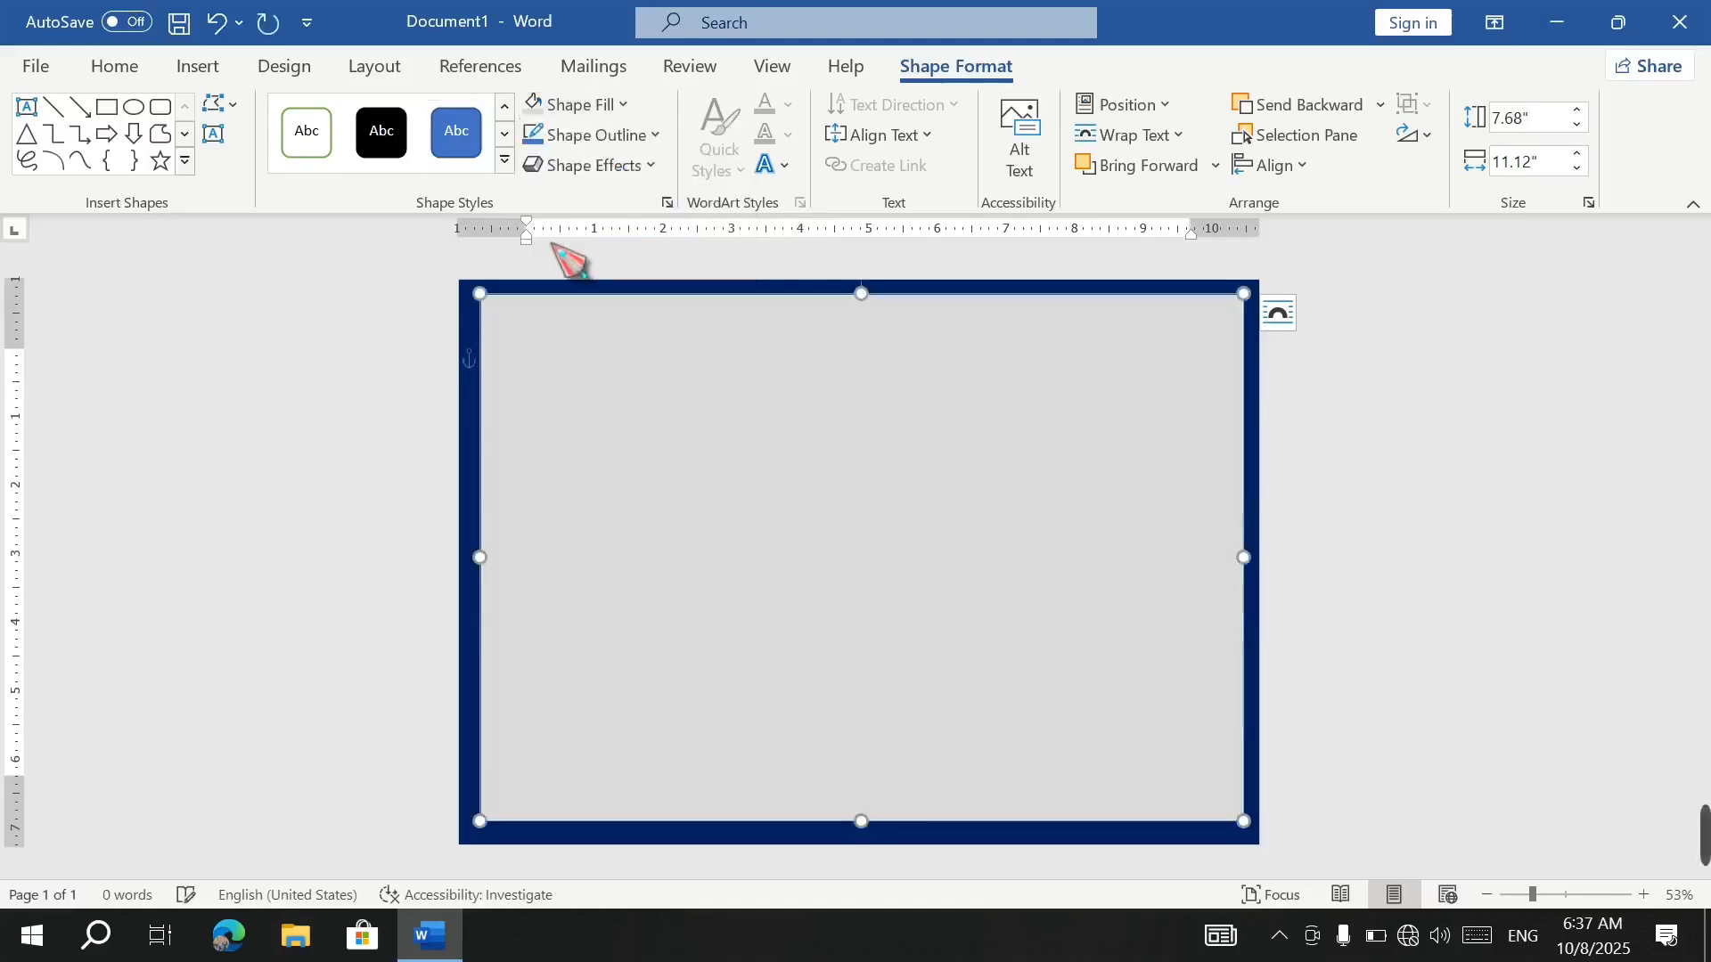
pyautogui.click(623, 135)
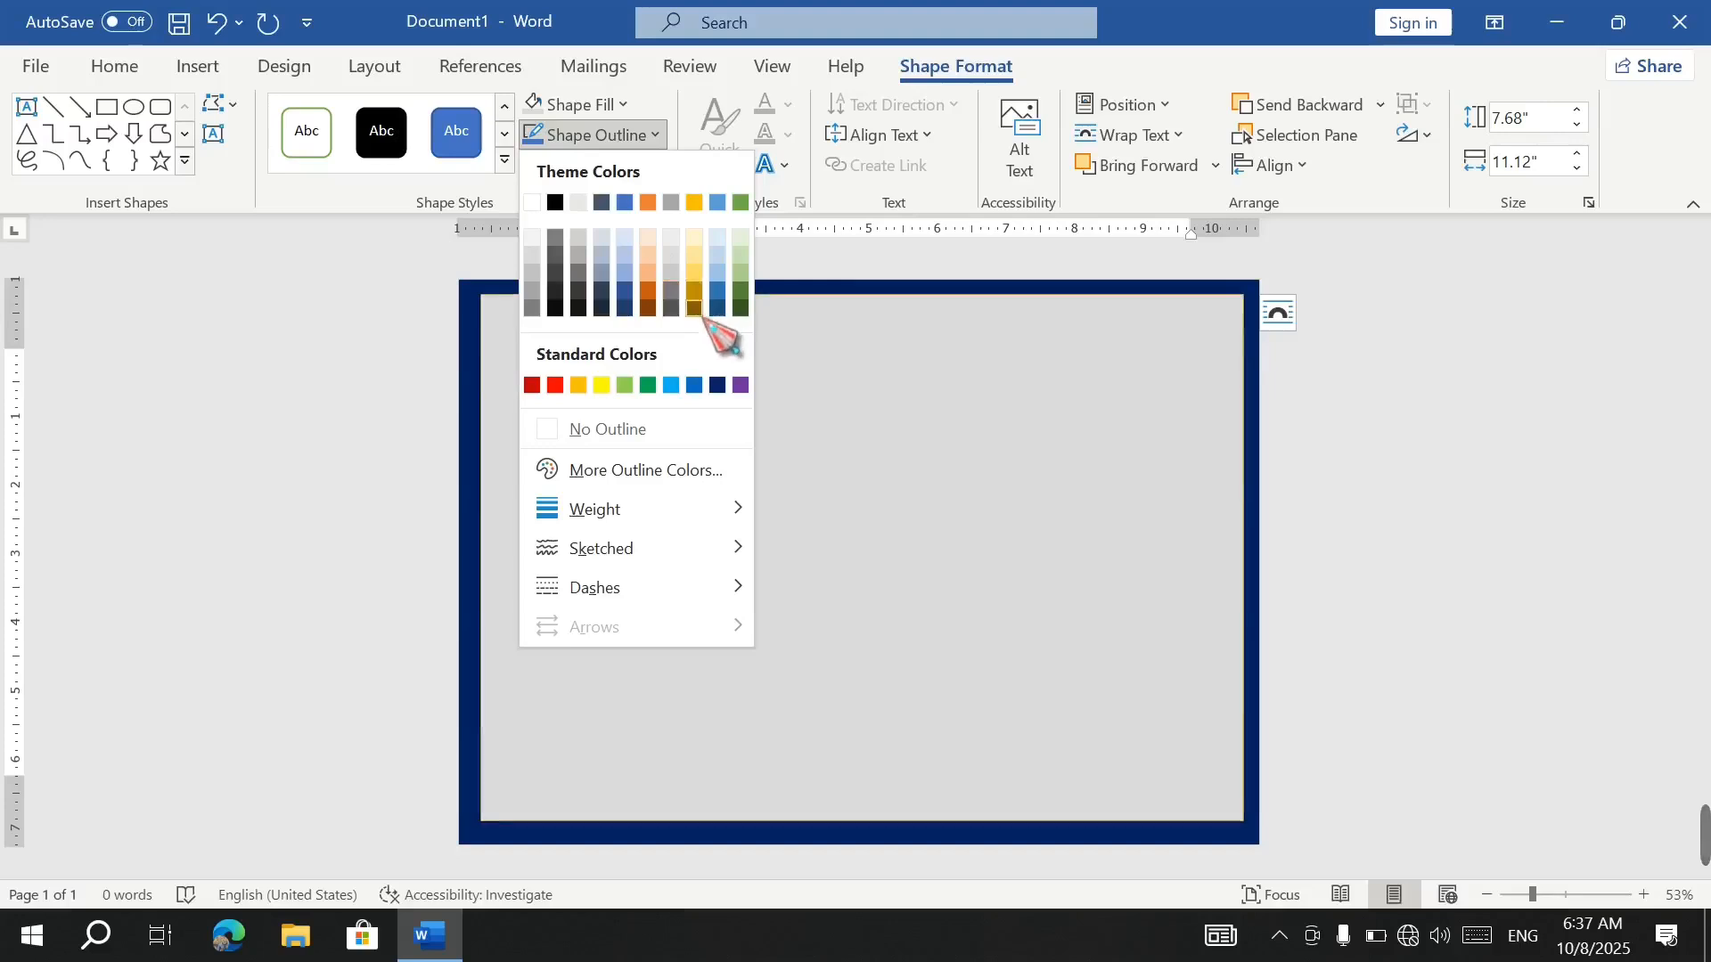
pyautogui.click(581, 388)
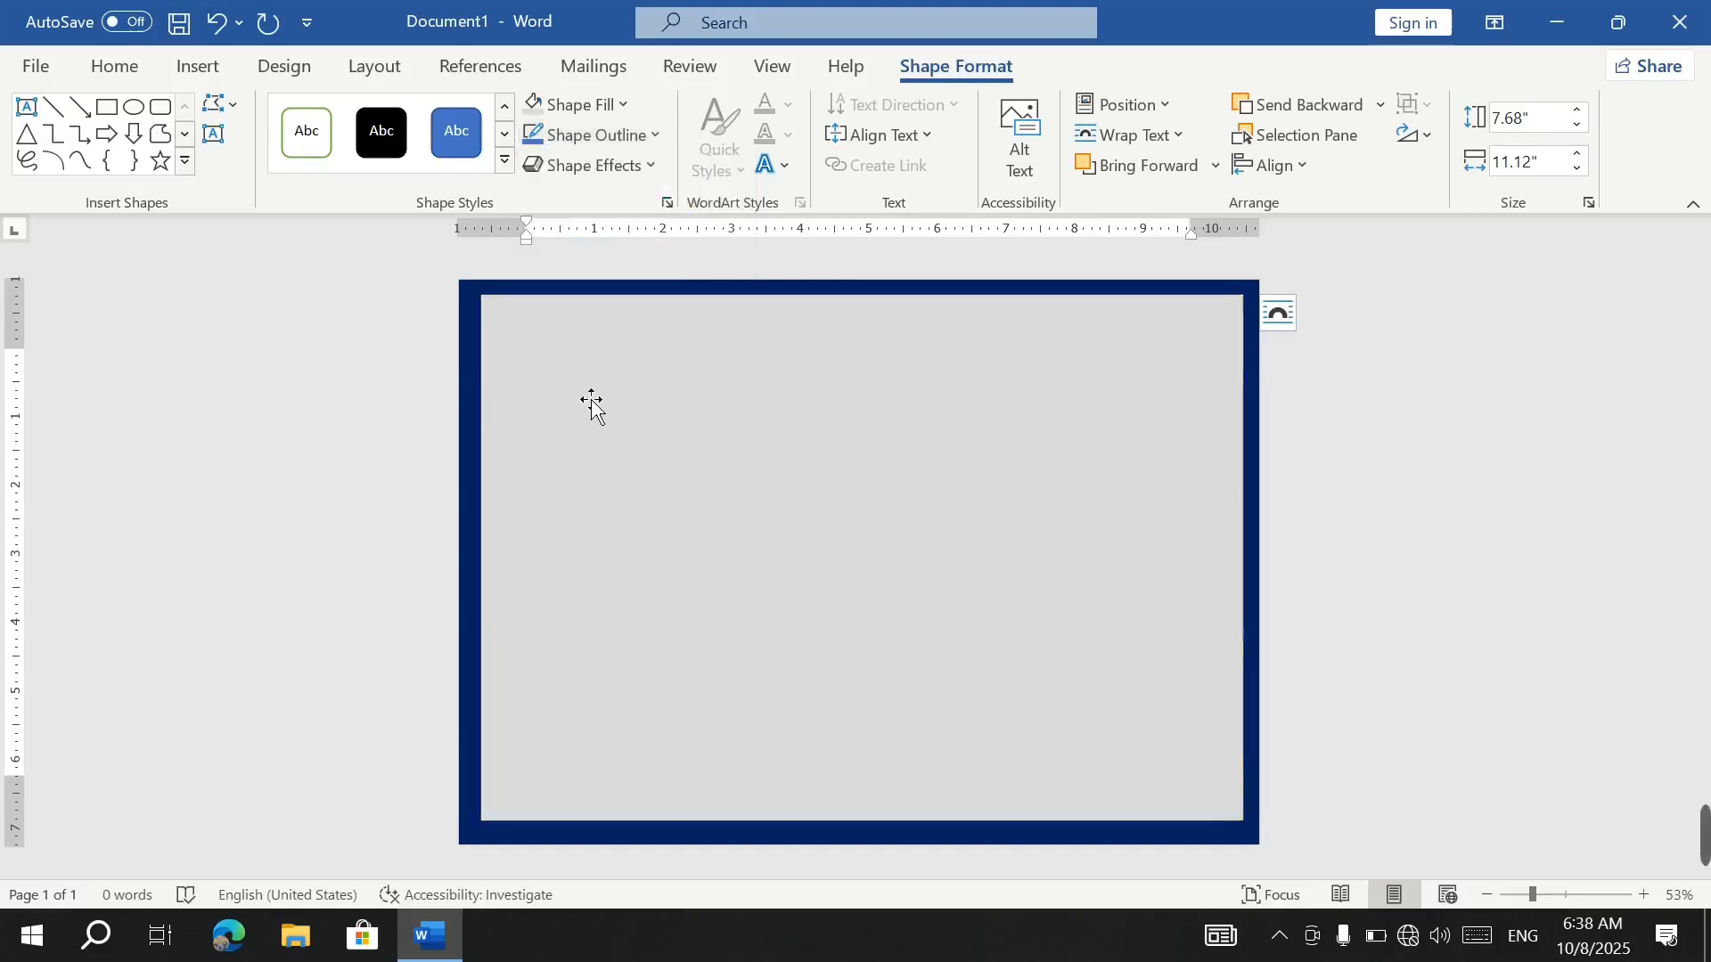
pyautogui.click(661, 135)
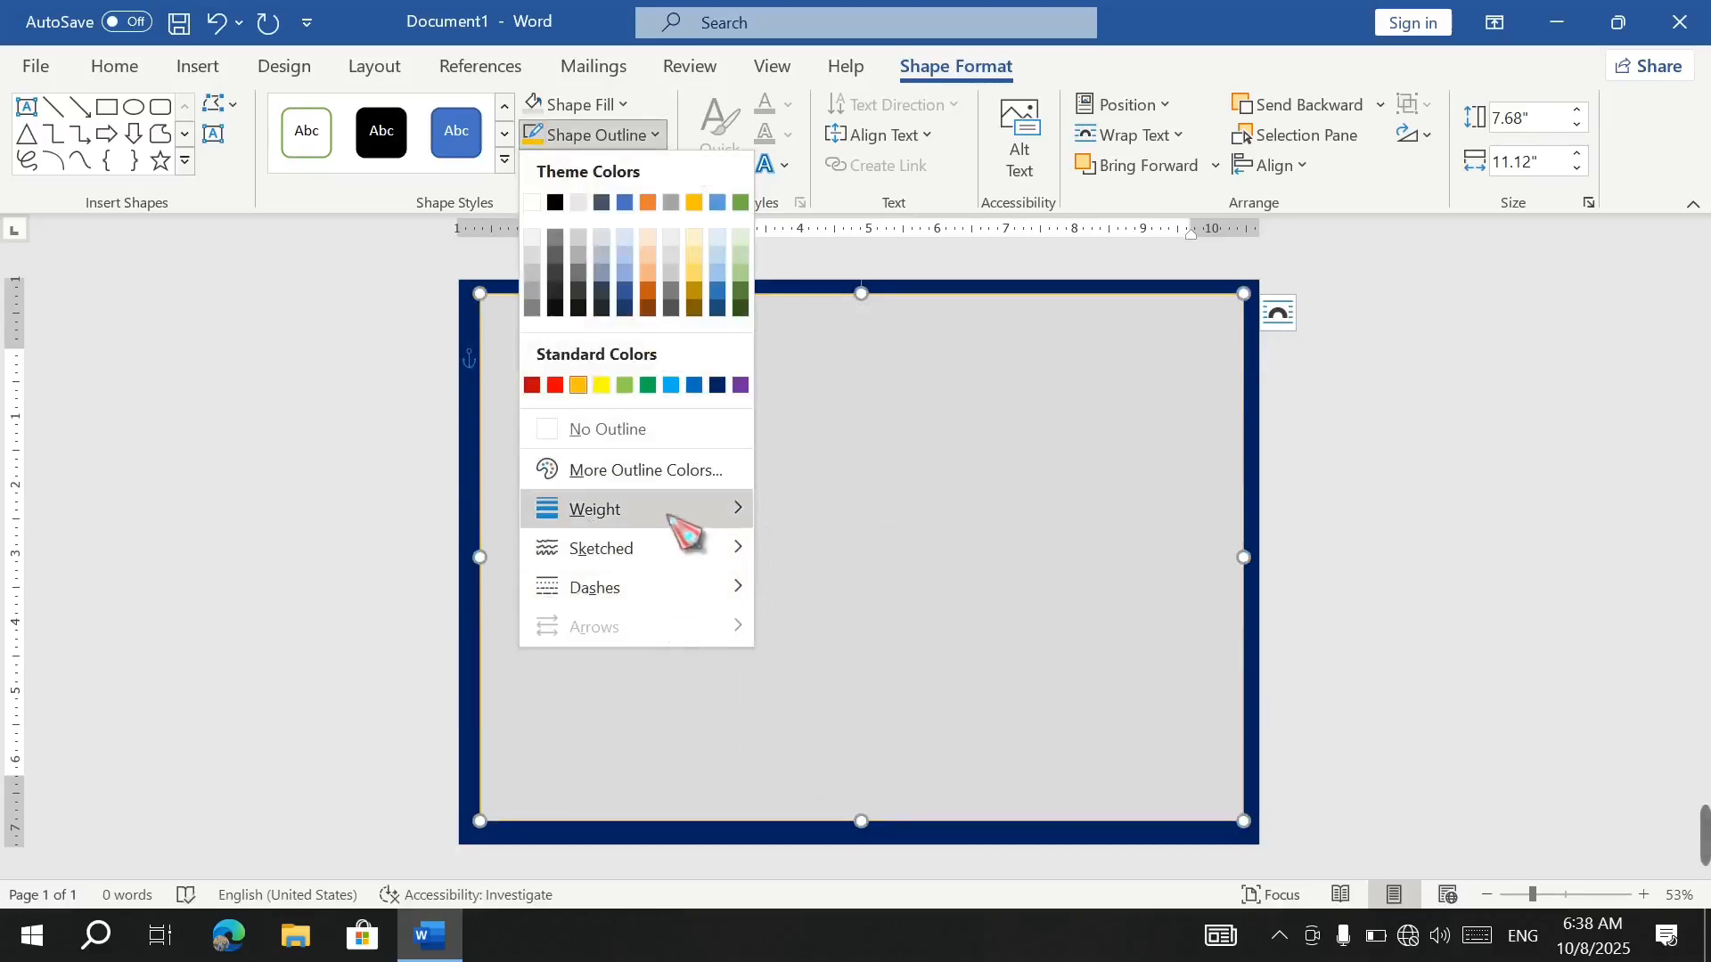
pyautogui.moveTo(682, 530)
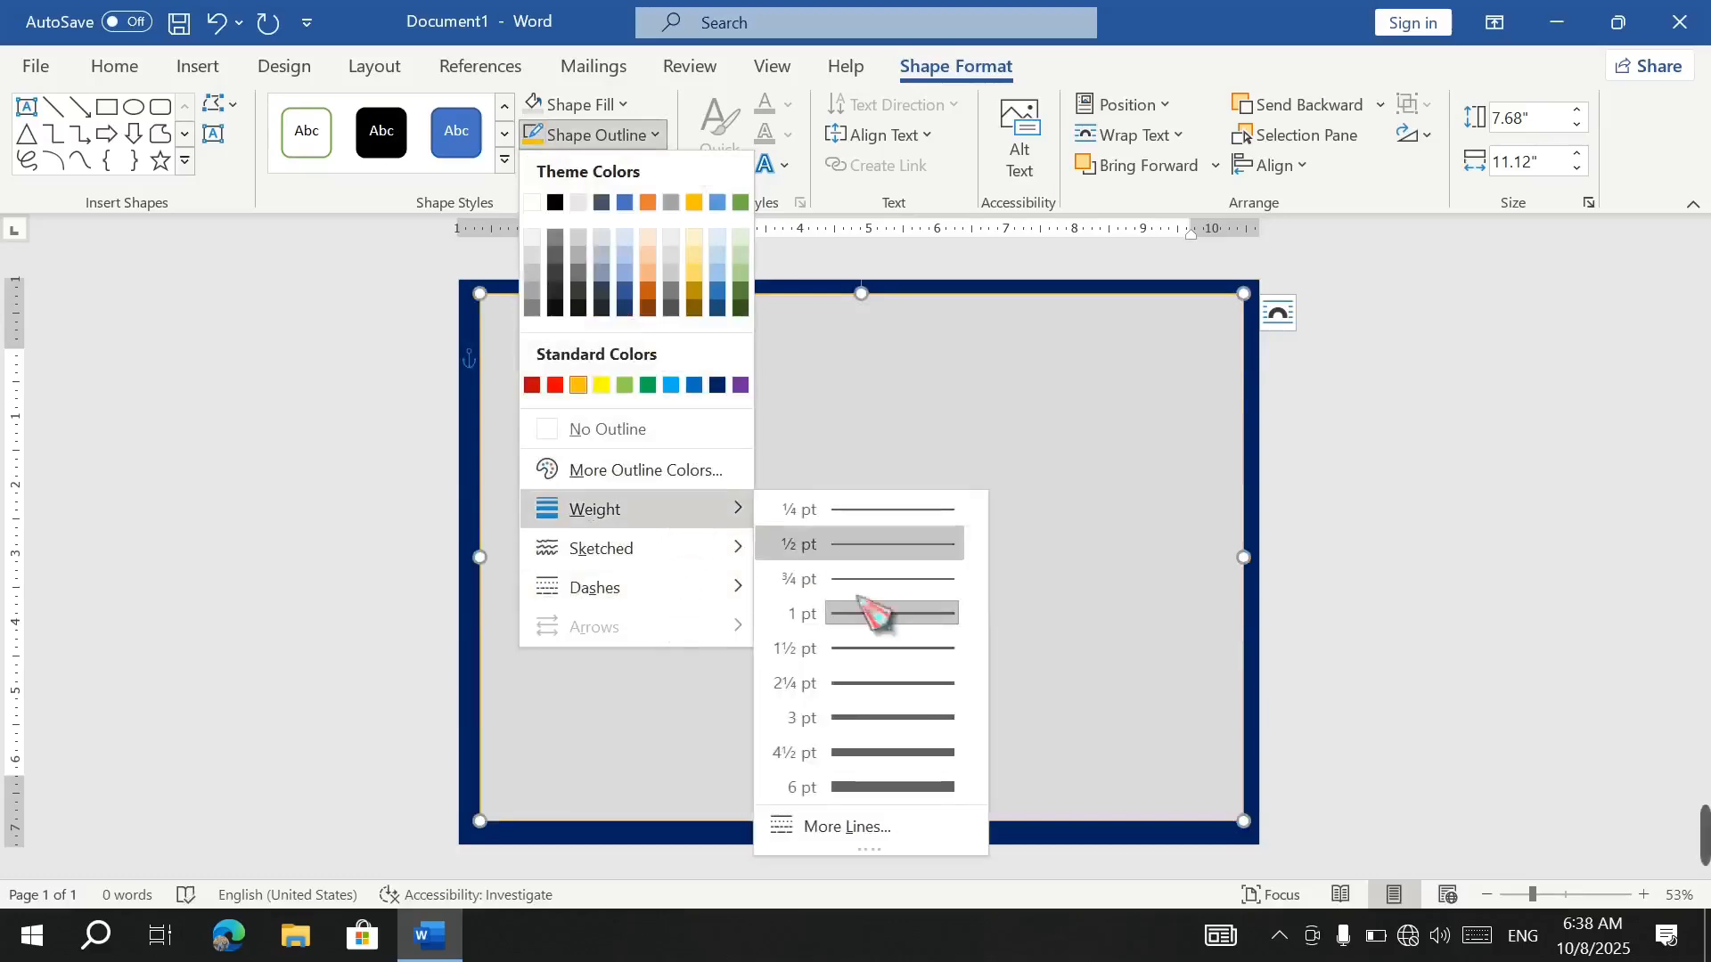
pyautogui.click(906, 788)
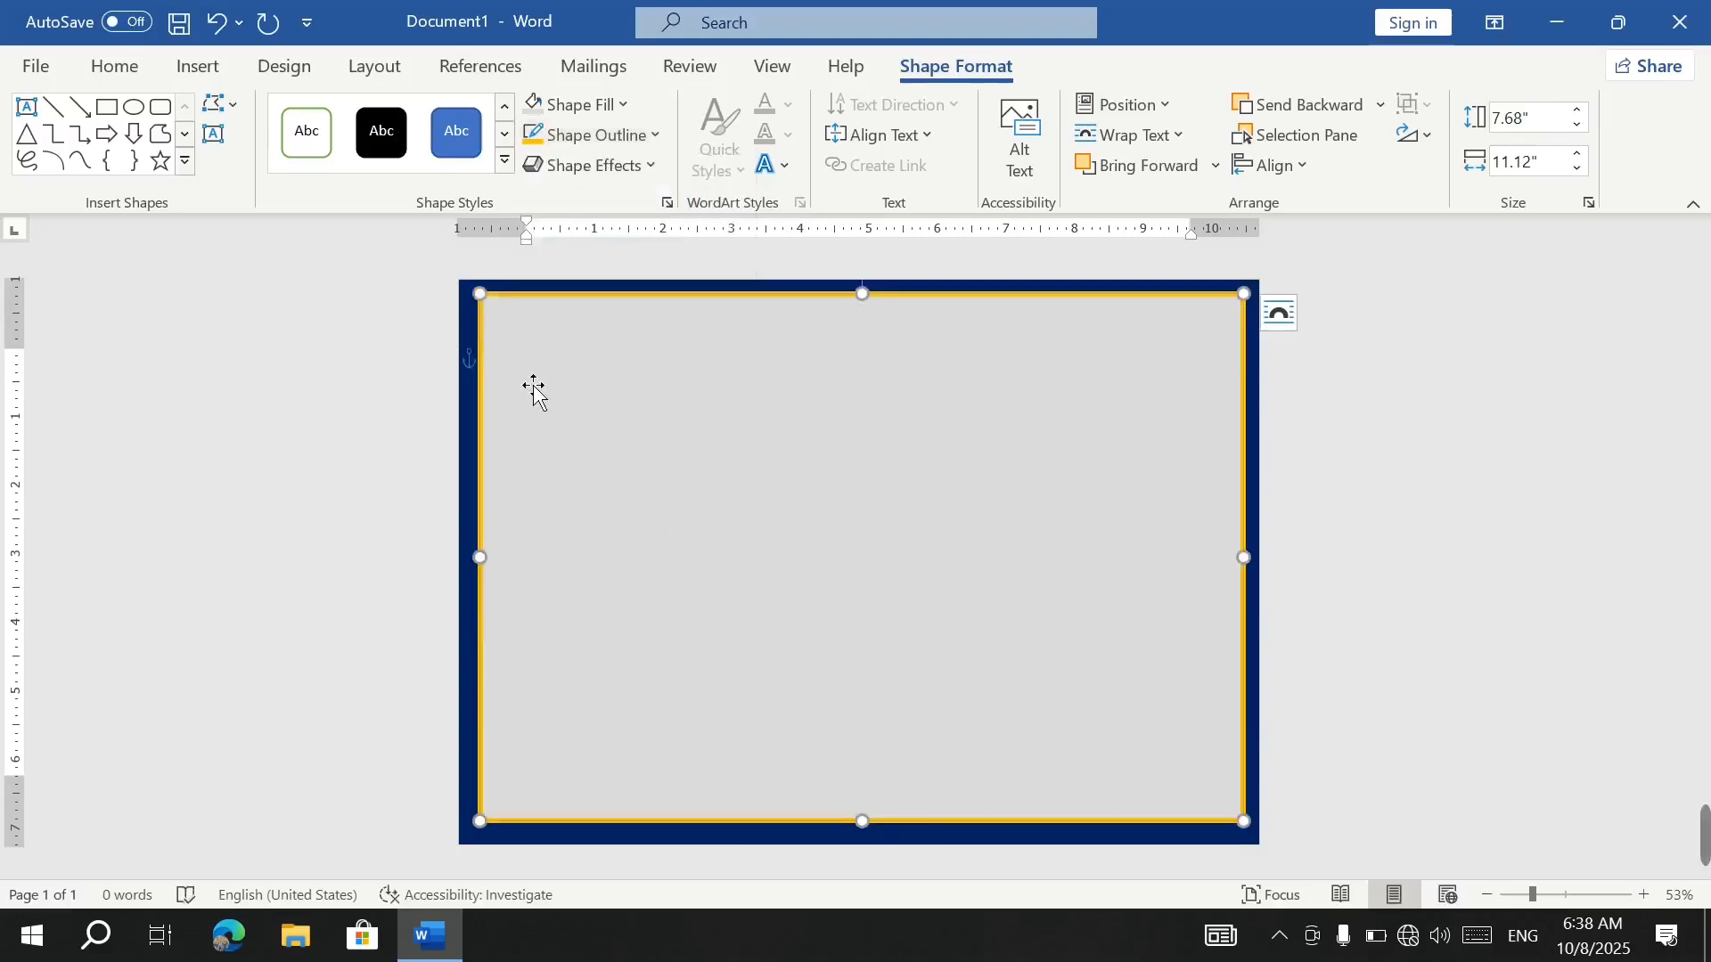
# Draw a circle about 4.38" by 4.48", place it over the page's top-right corner and fill it black.
pyautogui.click(134, 107)
pyautogui.moveTo(909, 425); pyautogui.dragTo(1237, 749)
pyautogui.moveTo(1107, 603); pyautogui.dragTo(1283, 290)
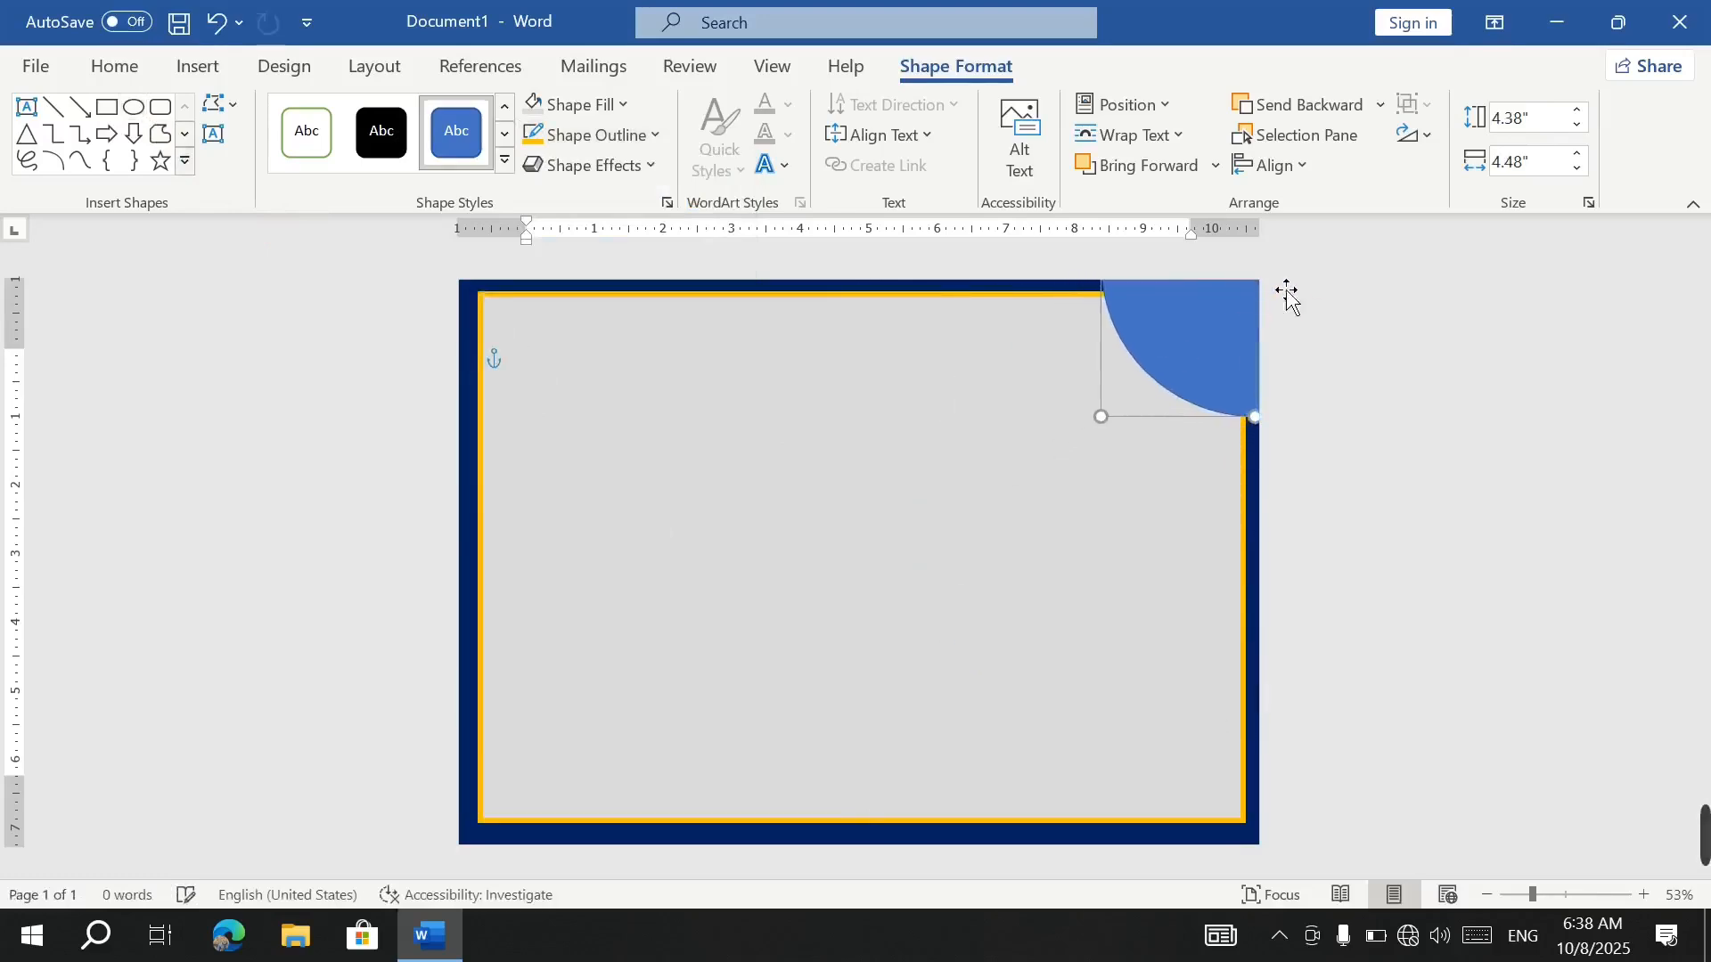
pyautogui.click(631, 108)
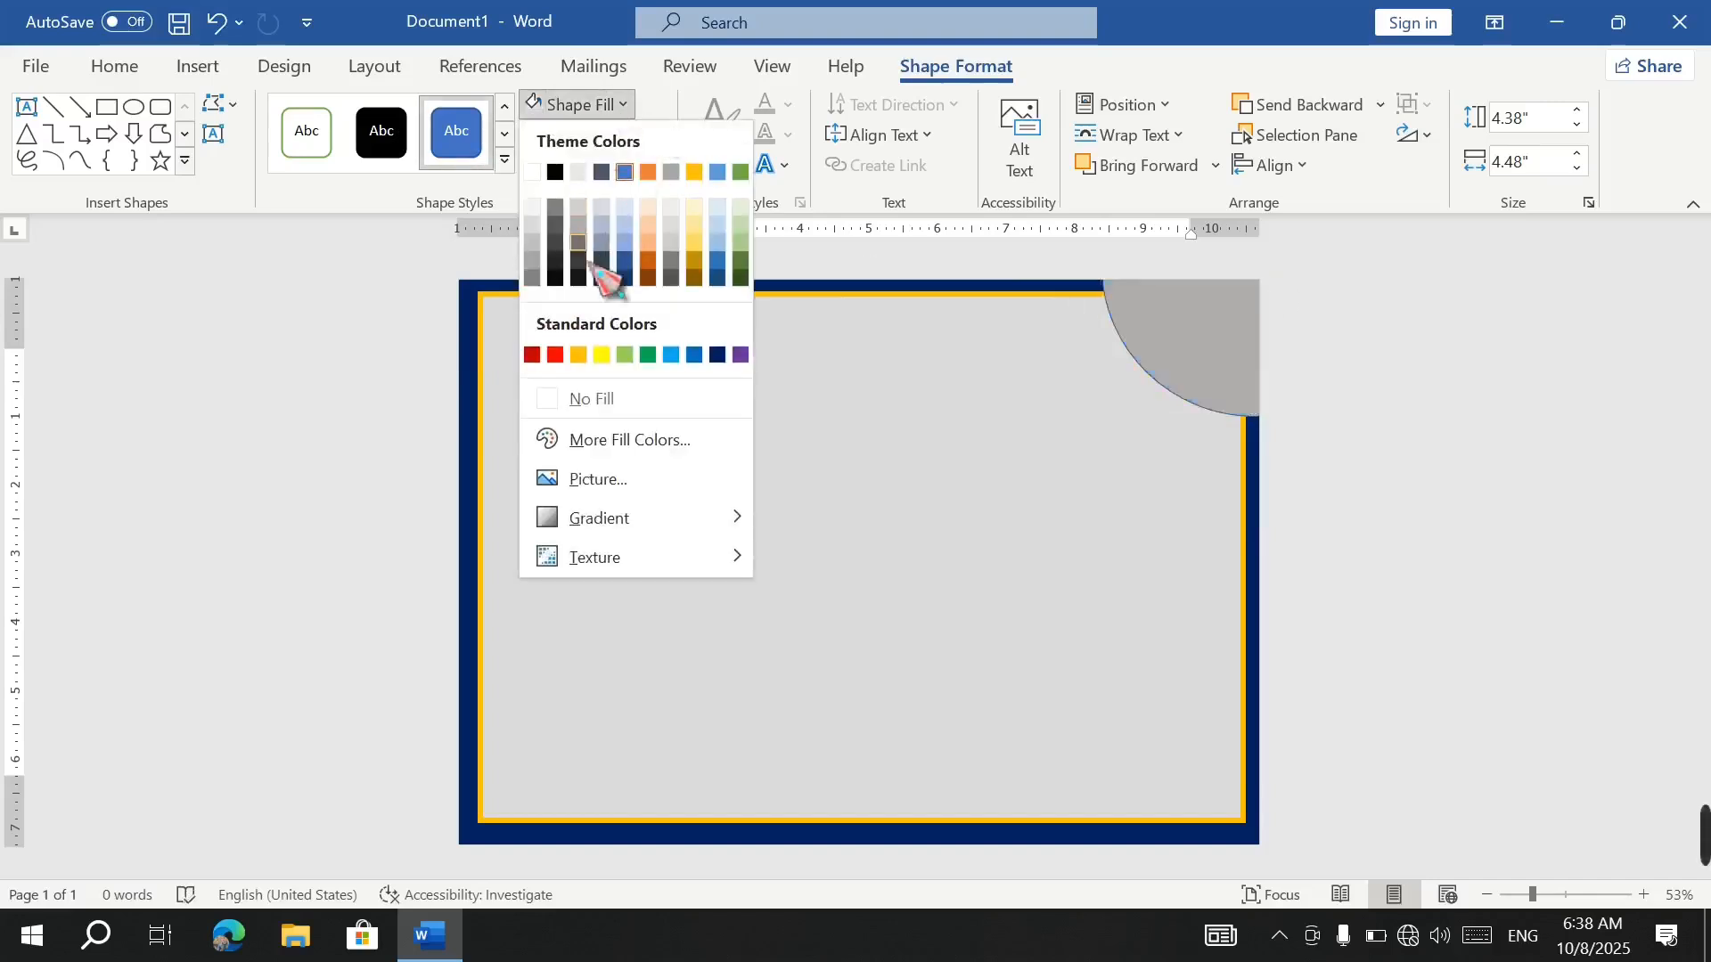
pyautogui.click(557, 280)
pyautogui.hotkey('ctrl', 'z')
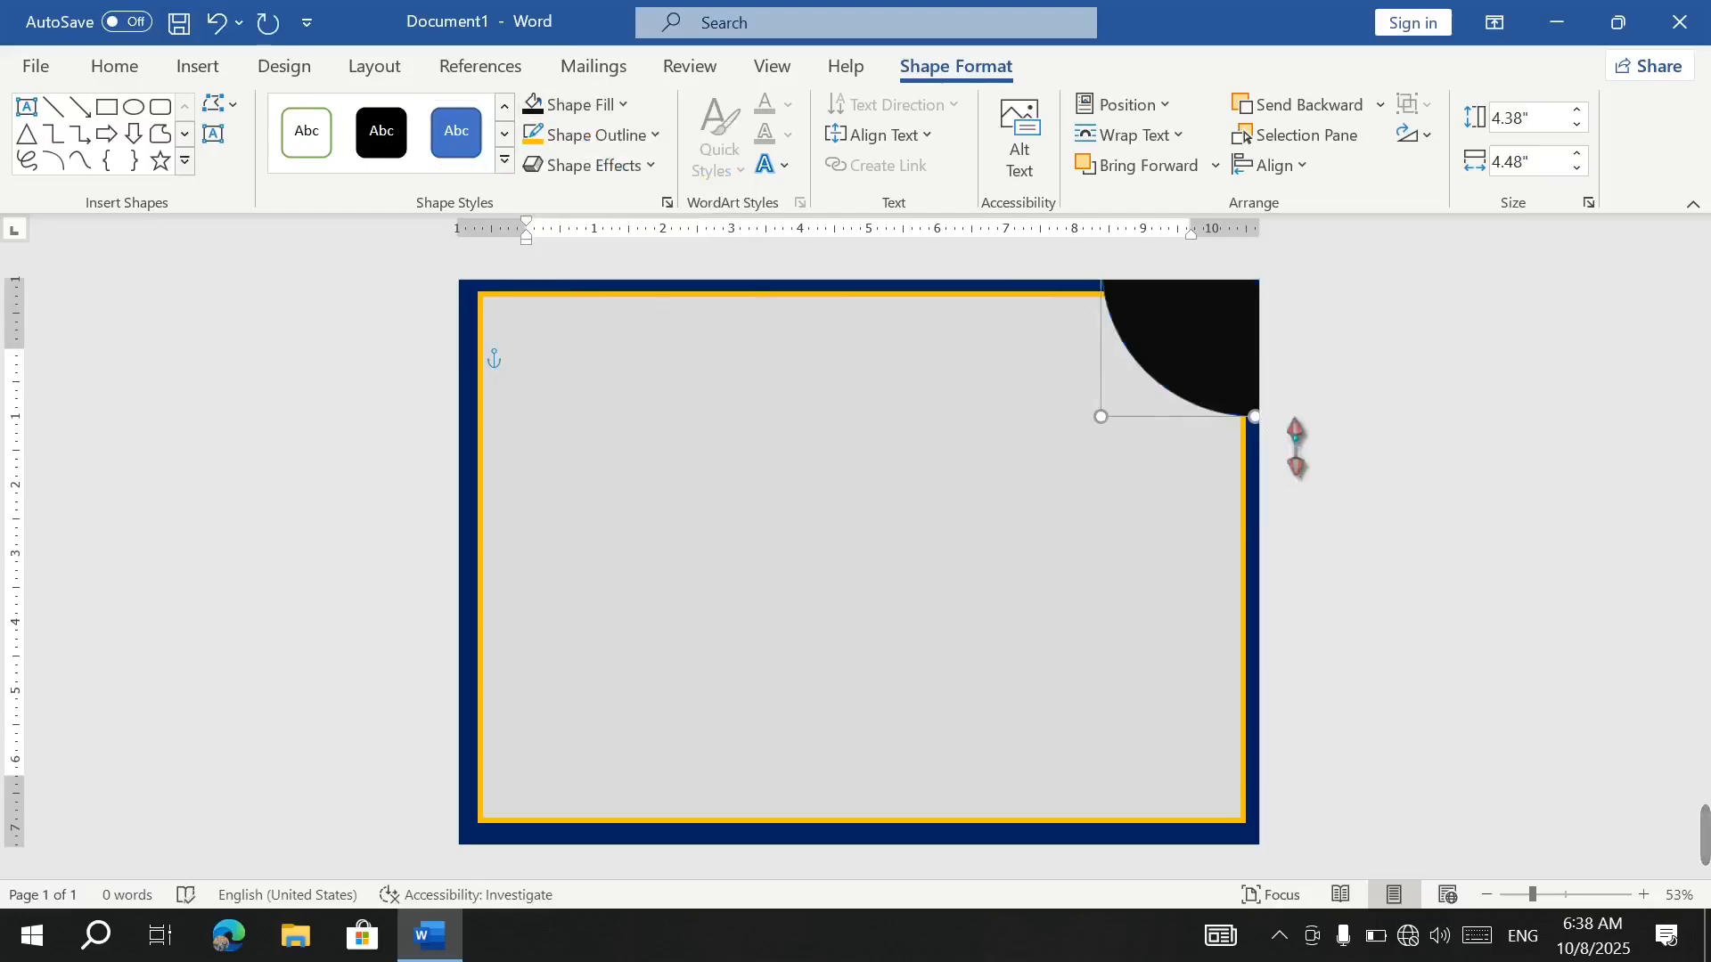
# Duplicate the black corner circle, shift the copy slightly down and left, and send it behind the original.
pyautogui.hotkey('ctrl', 'd')
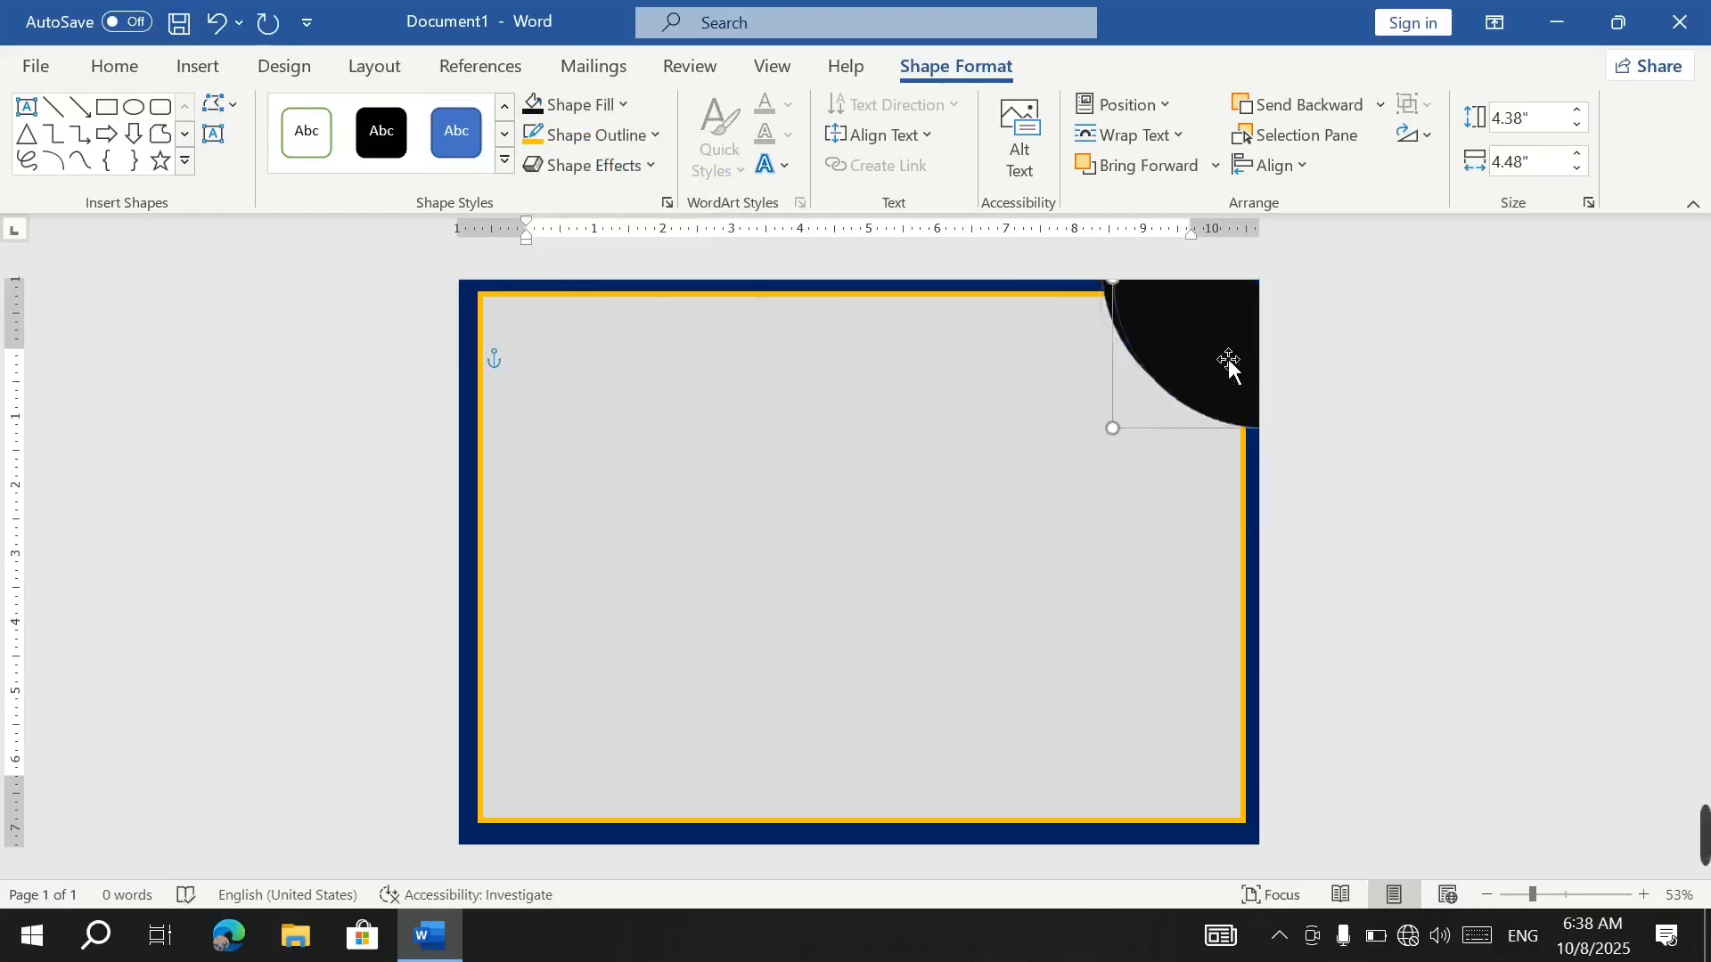
pyautogui.moveTo(1214, 356); pyautogui.dragTo(1191, 365)
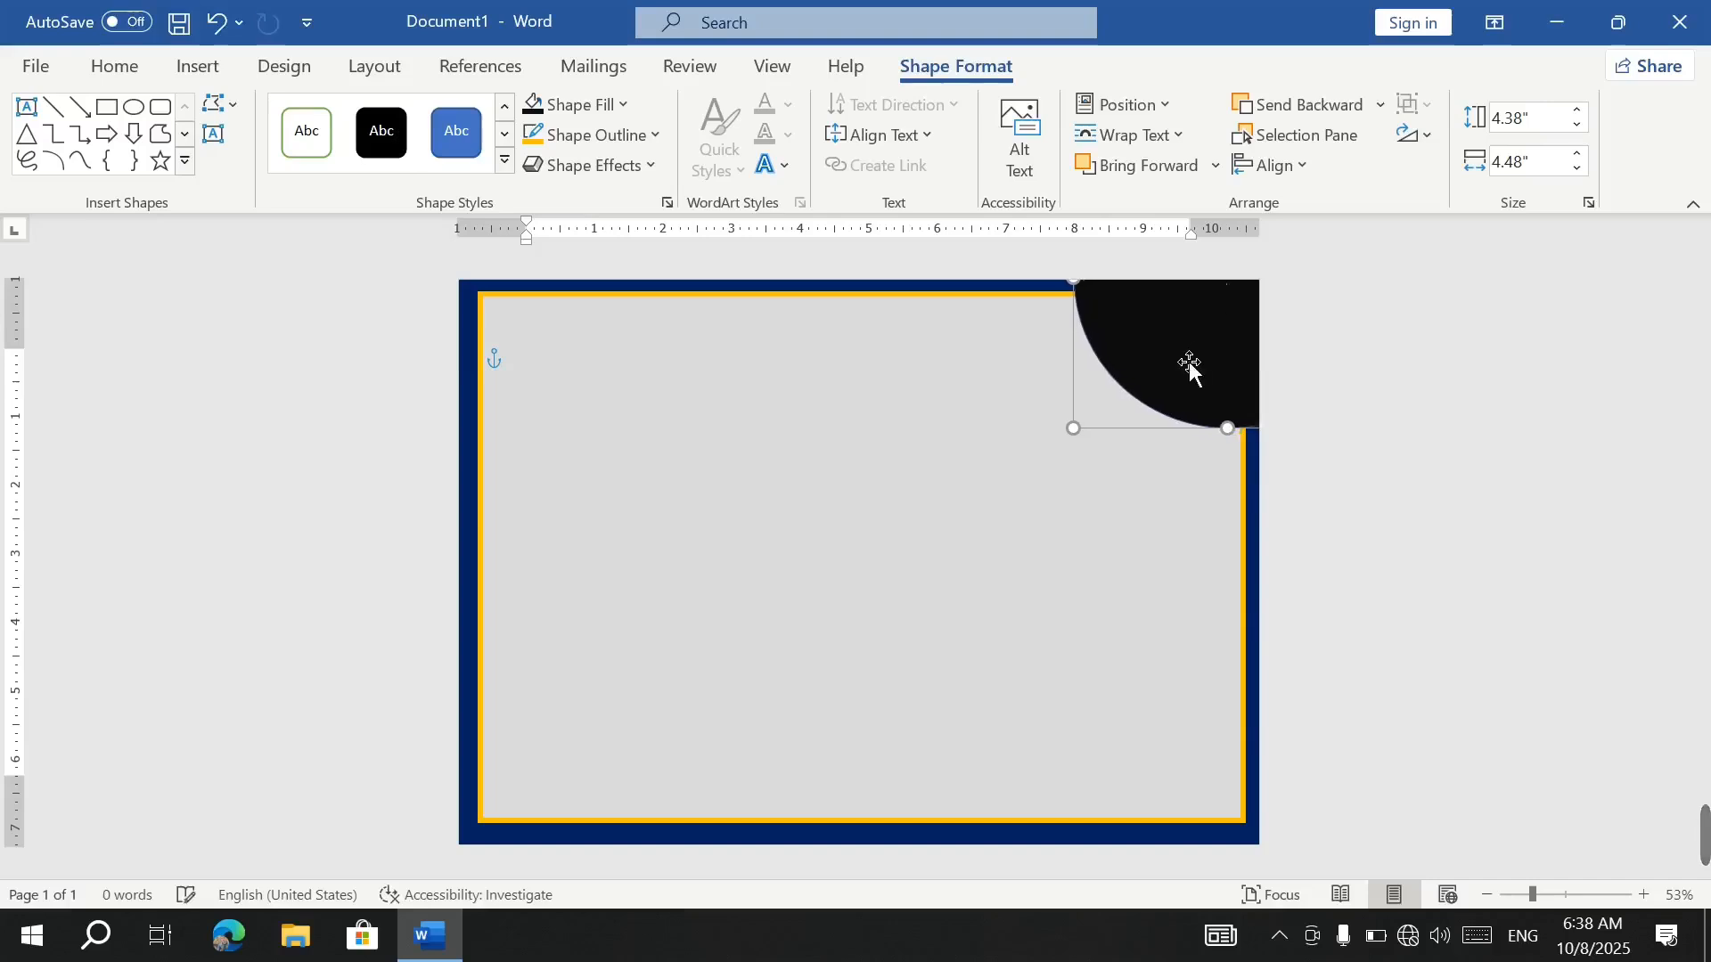
pyautogui.click(1326, 114)
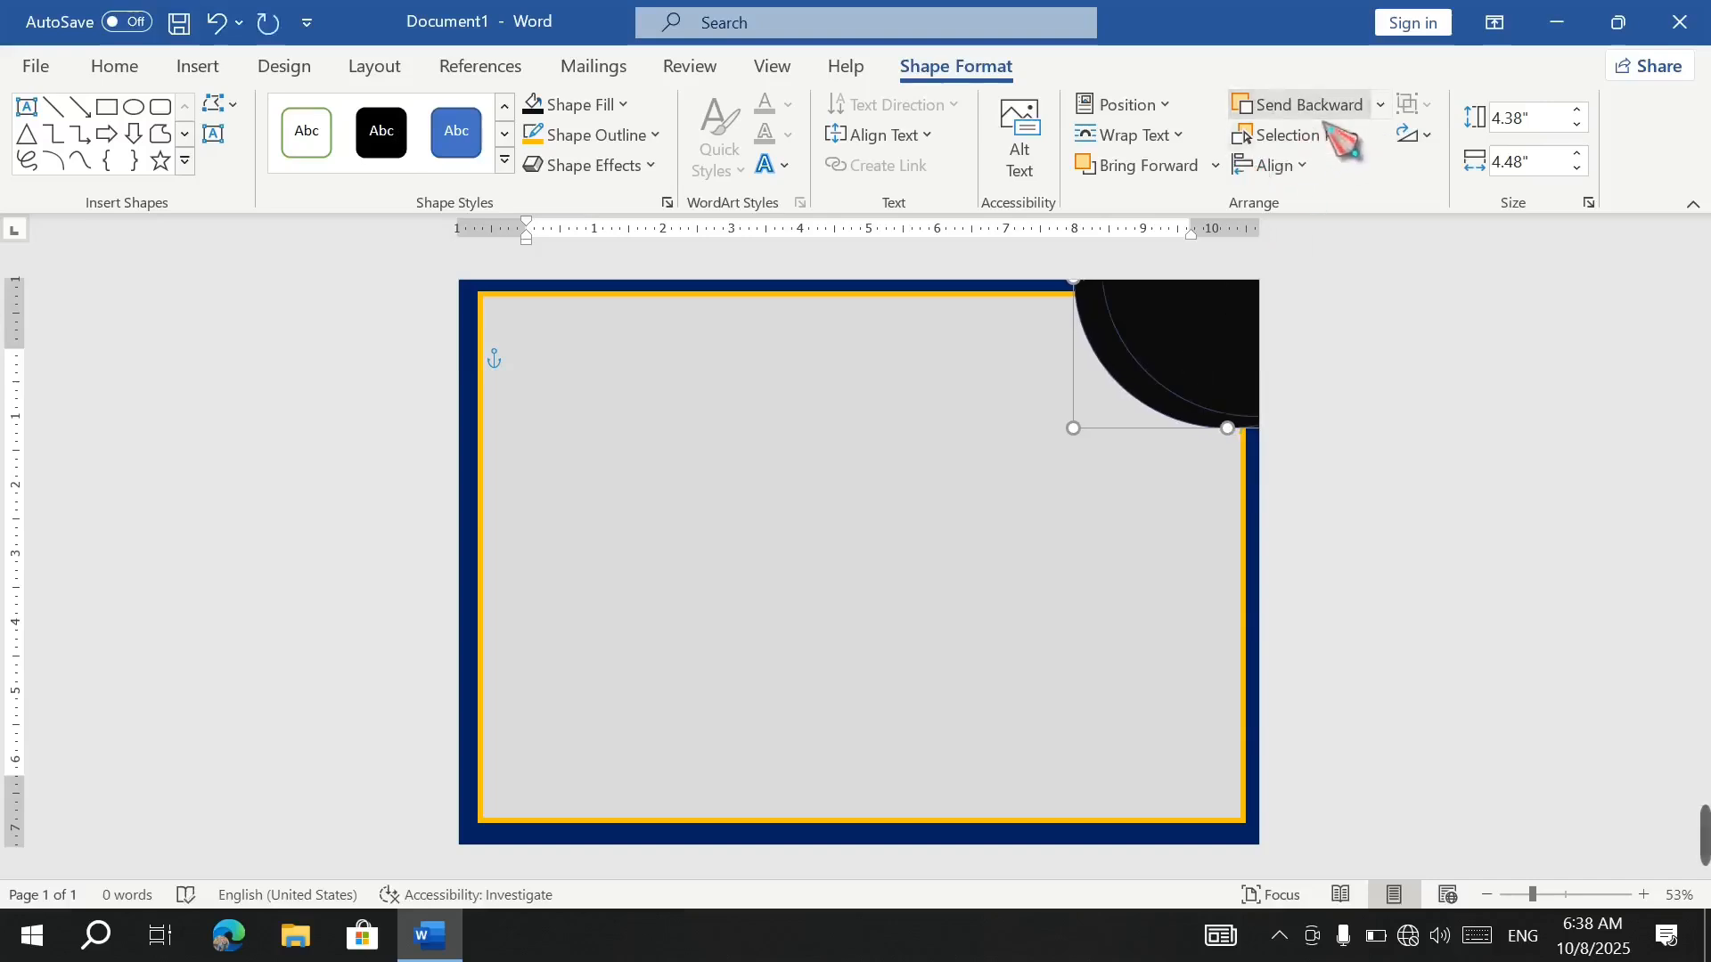
pyautogui.moveTo(1111, 366); pyautogui.dragTo(1127, 367)
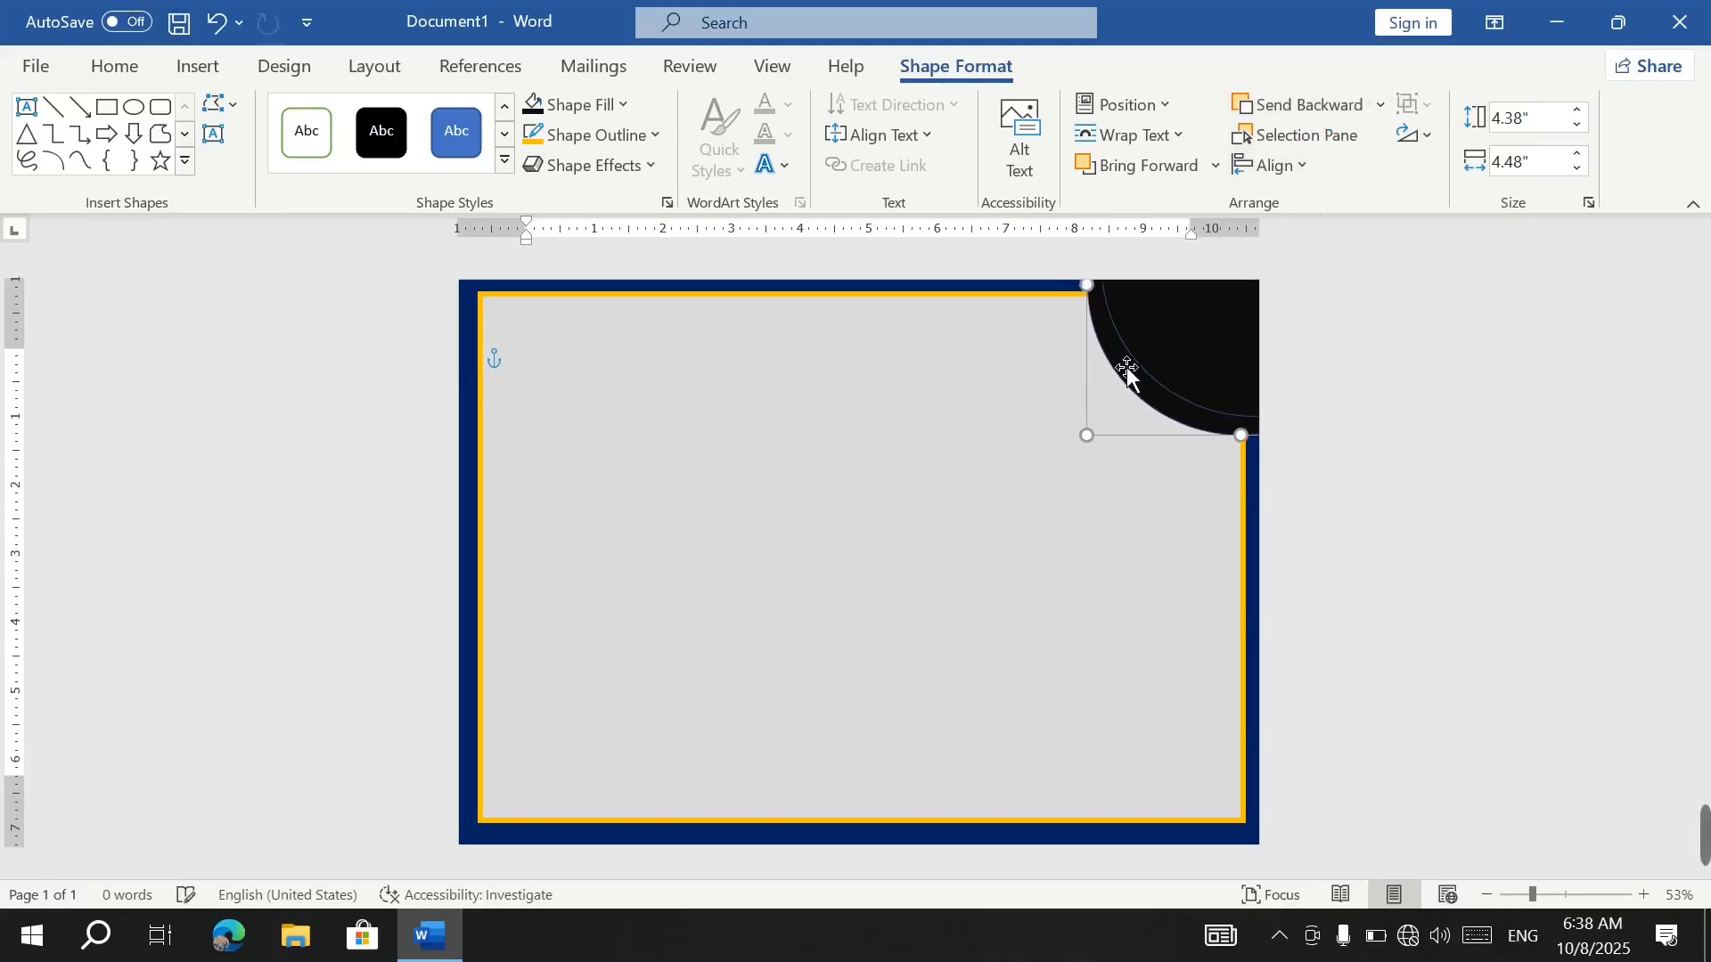
# Fill the rear circle blue and nudge it so it forms a rim around the black circle.
pyautogui.click(633, 113)
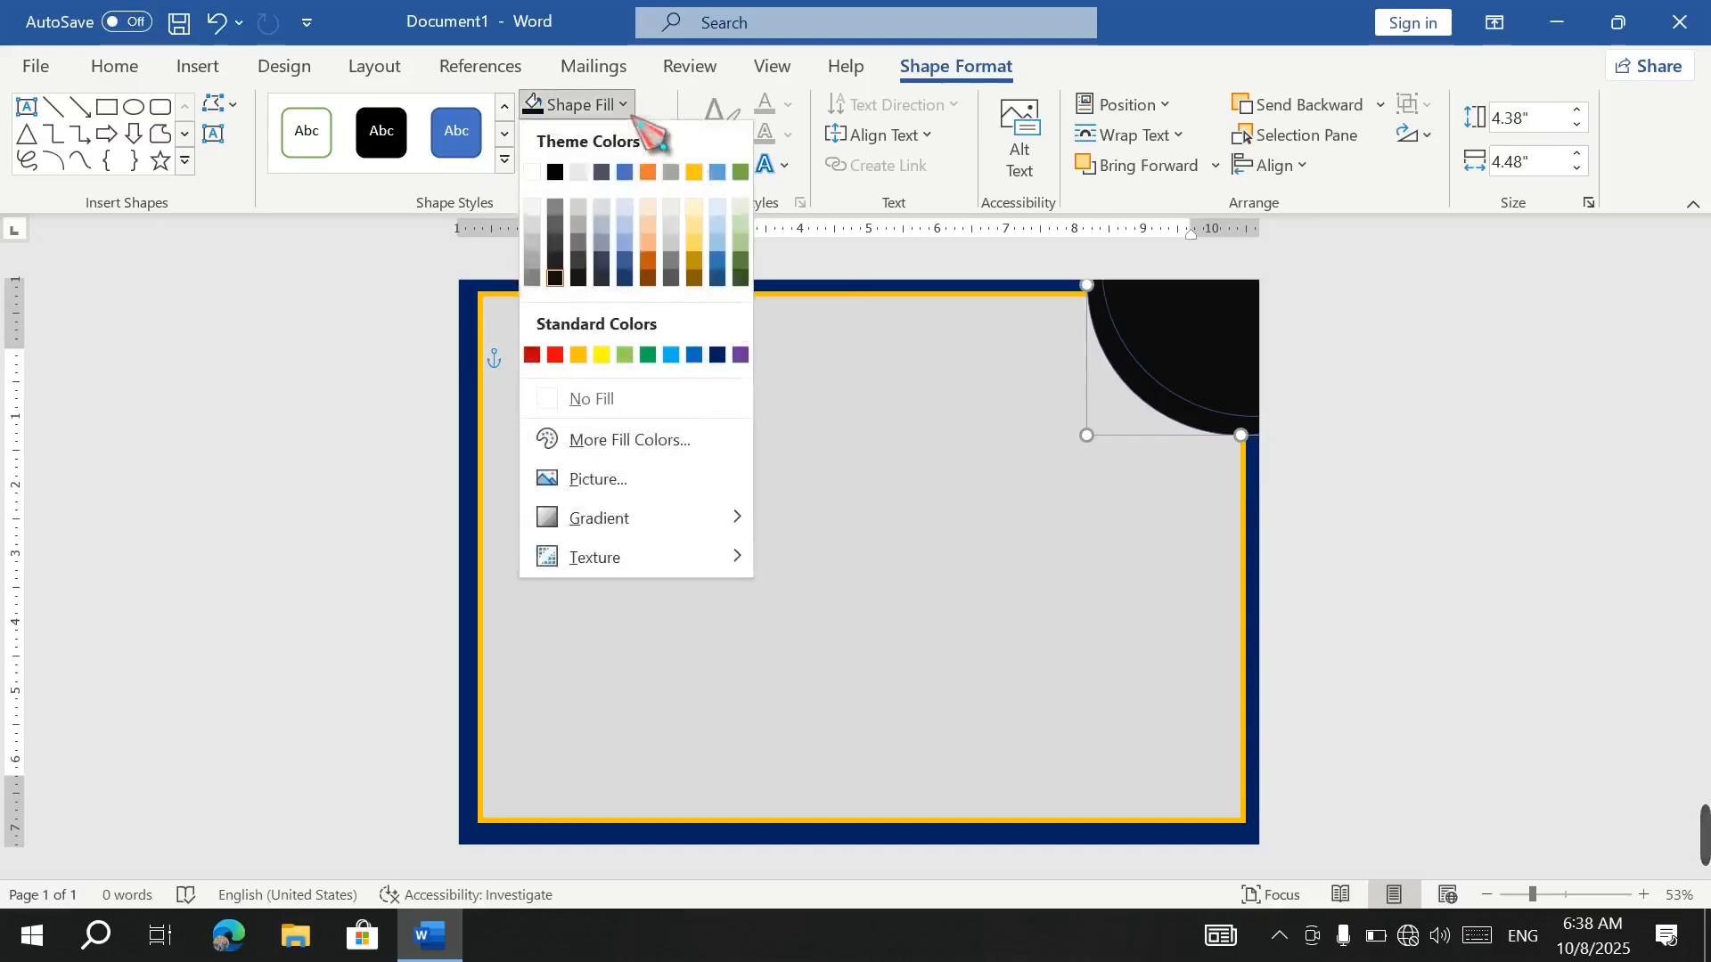
pyautogui.click(698, 360)
pyautogui.moveTo(1142, 409); pyautogui.dragTo(1149, 397)
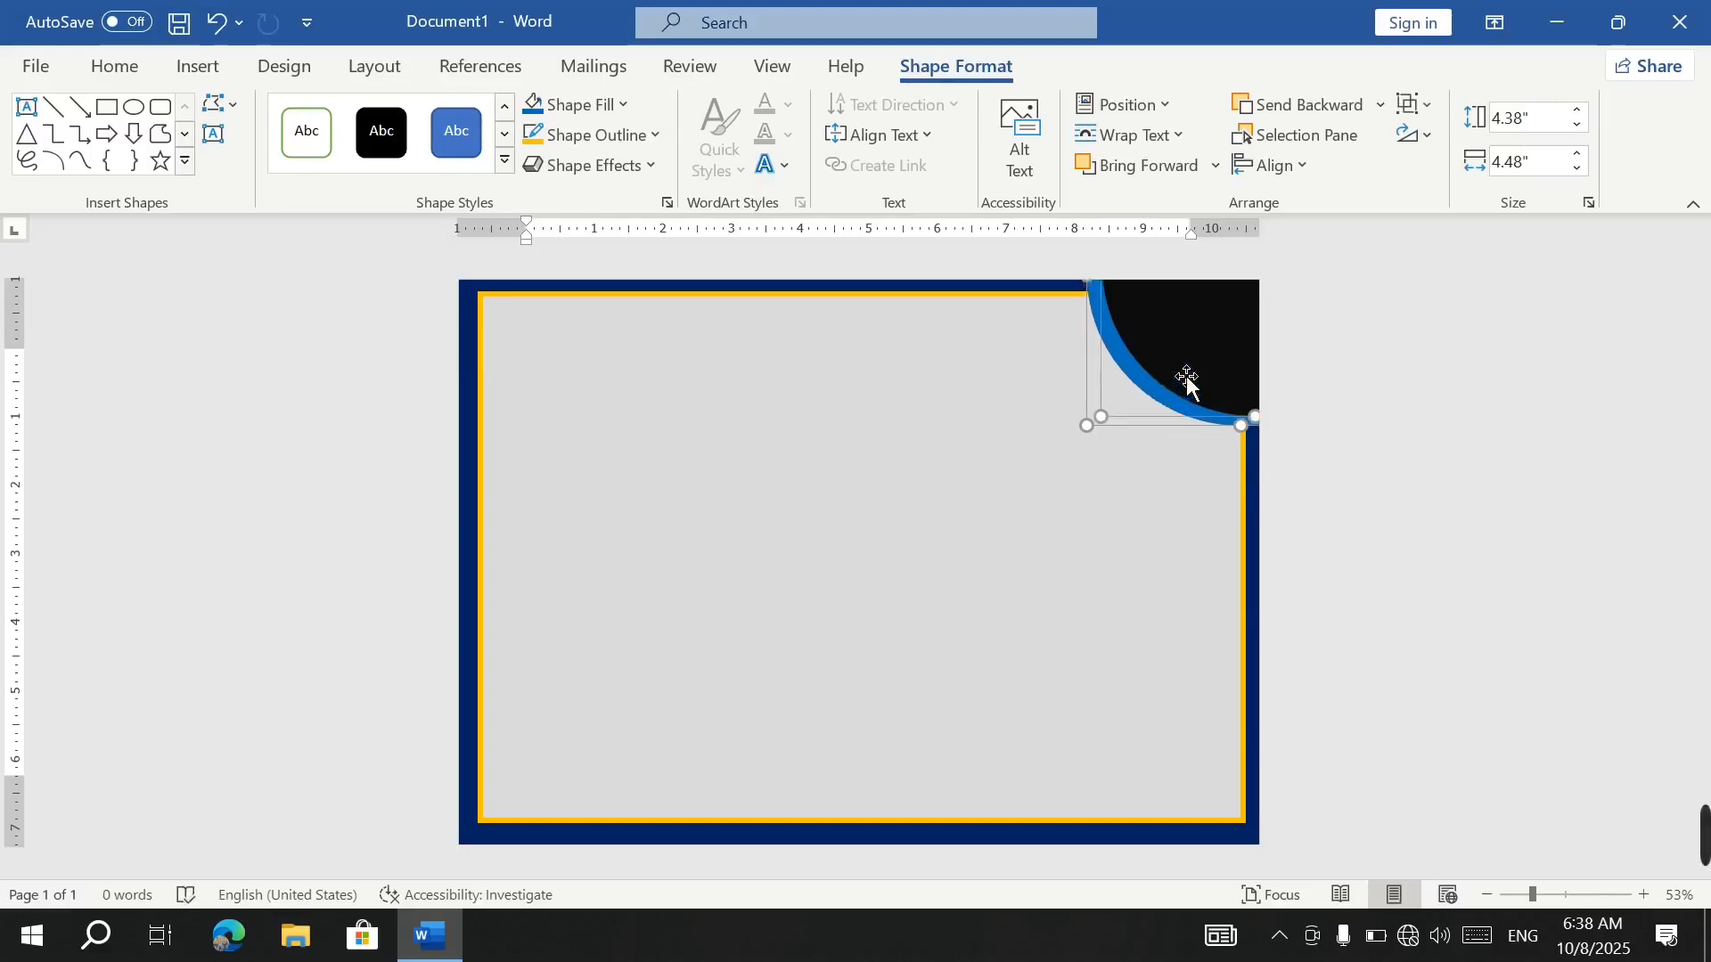
# Group the black and blue corner circles and make a copy of the group in the middle of the page.
pyautogui.click(1422, 105)
pyautogui.click(1475, 151)
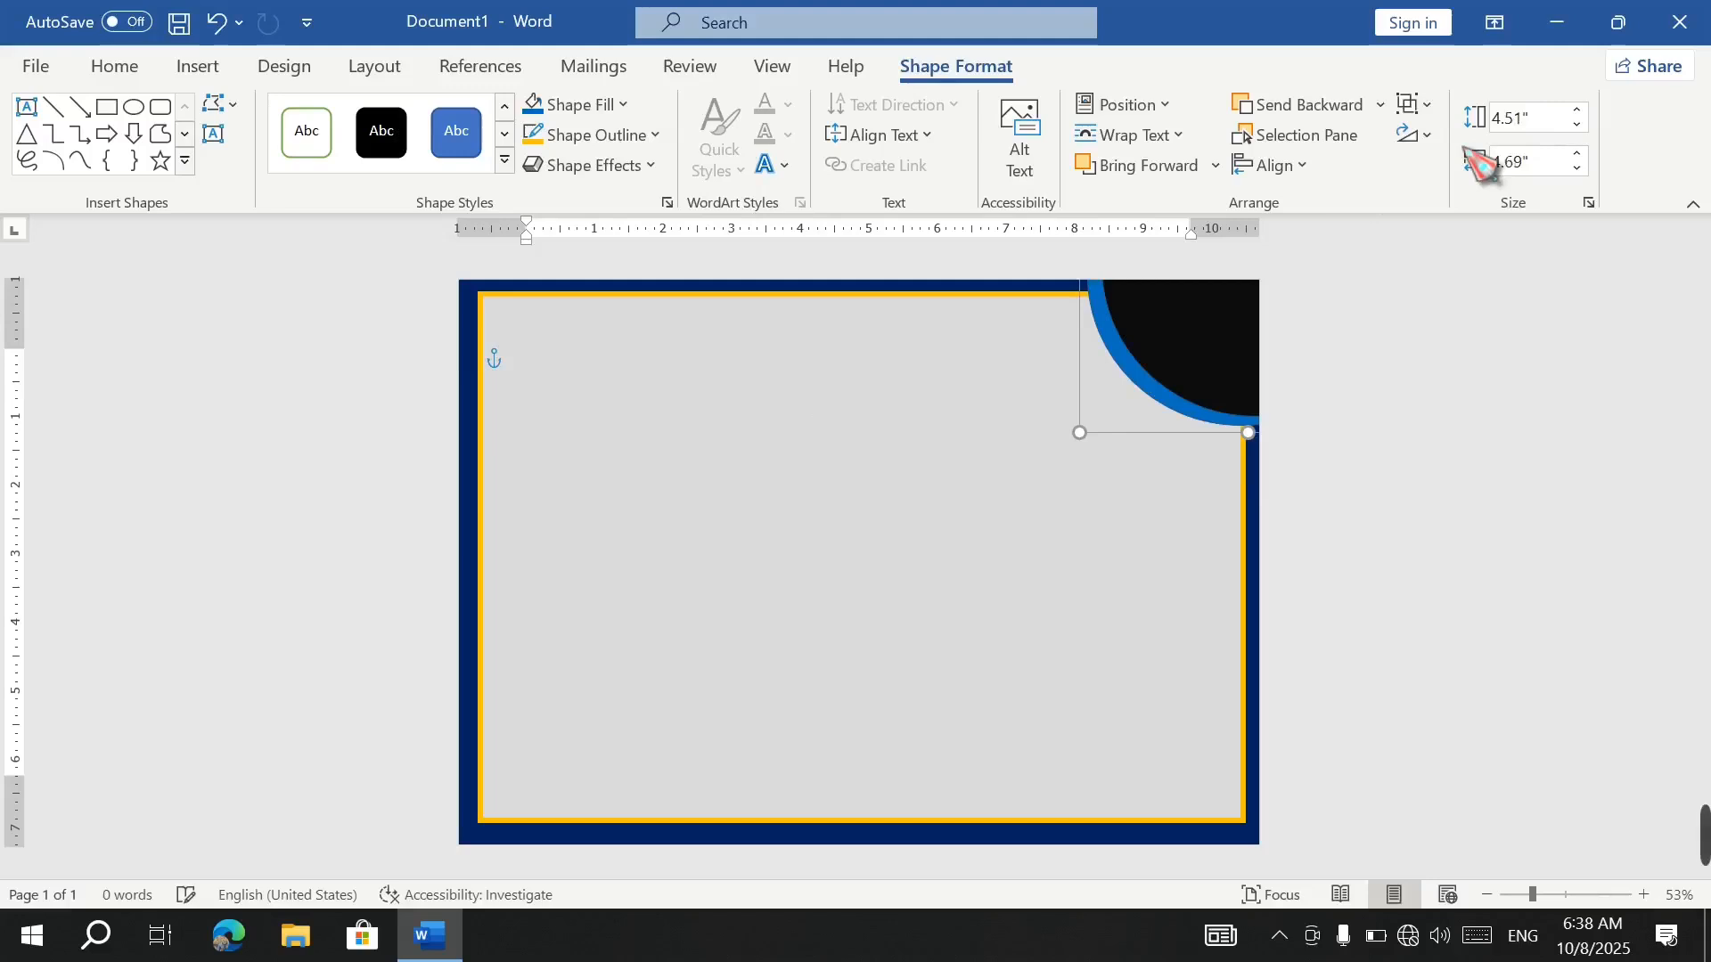
pyautogui.moveTo(1174, 378); pyautogui.dragTo(1170, 374)
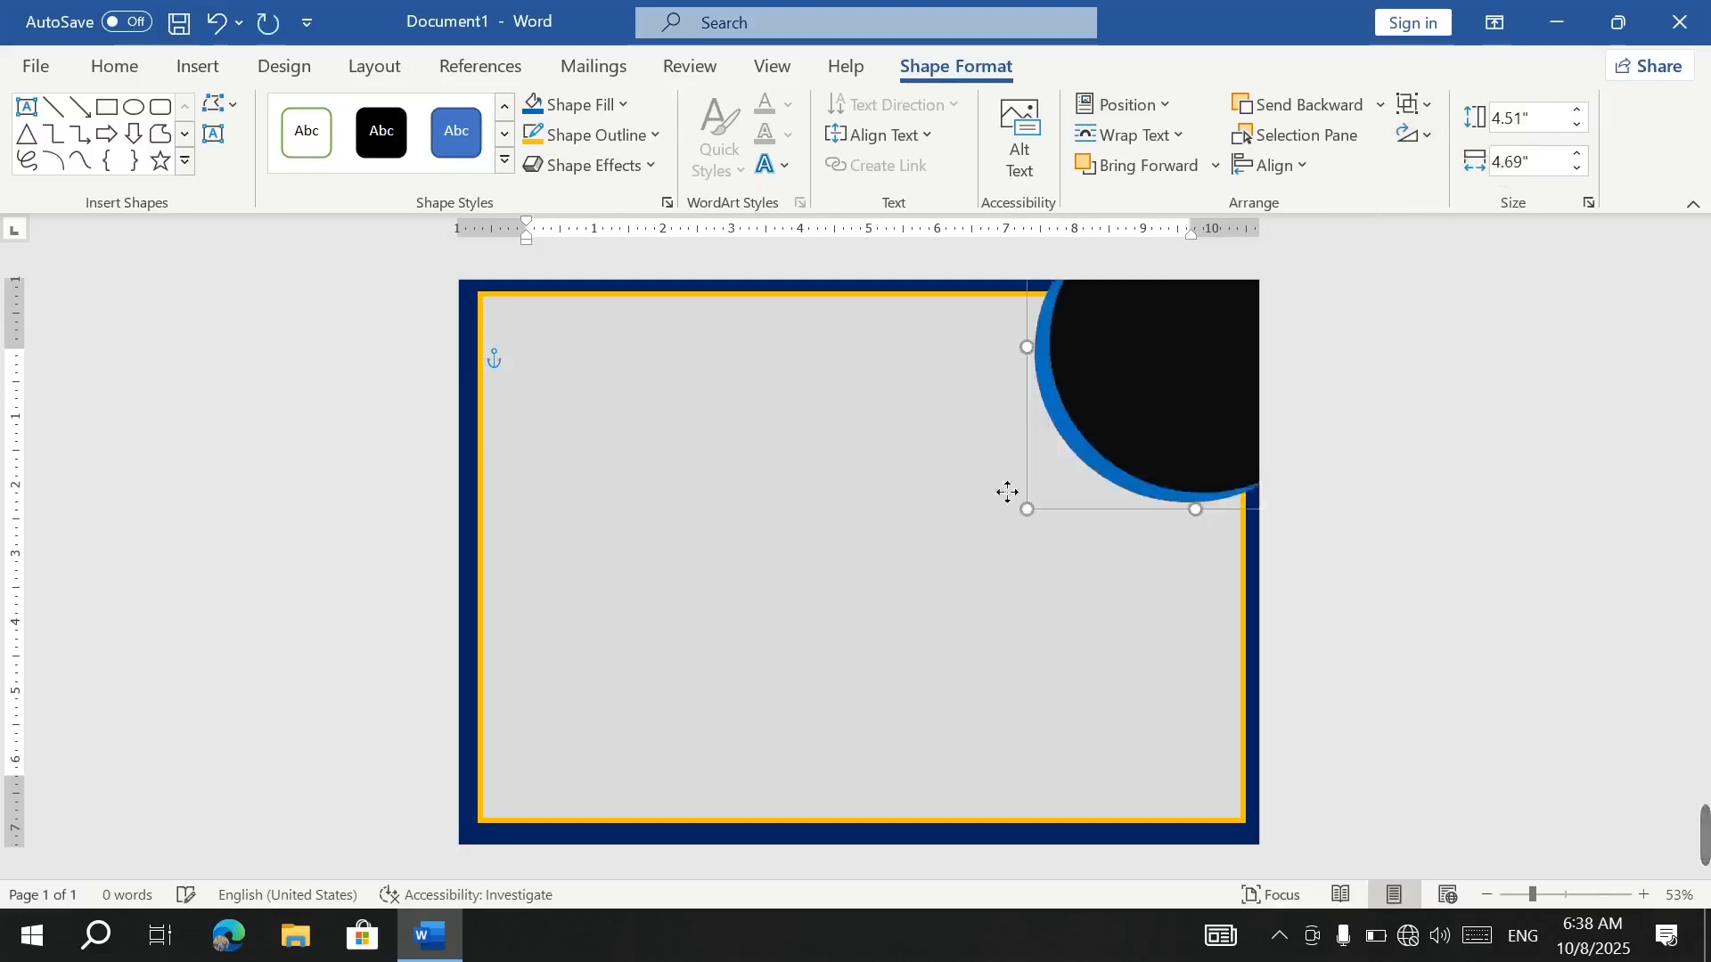
pyautogui.hotkey('ctrl', 'v')
pyautogui.moveTo(873, 349); pyautogui.dragTo(891, 693)
pyautogui.click(910, 542)
pyautogui.moveTo(806, 574); pyautogui.dragTo(894, 541)
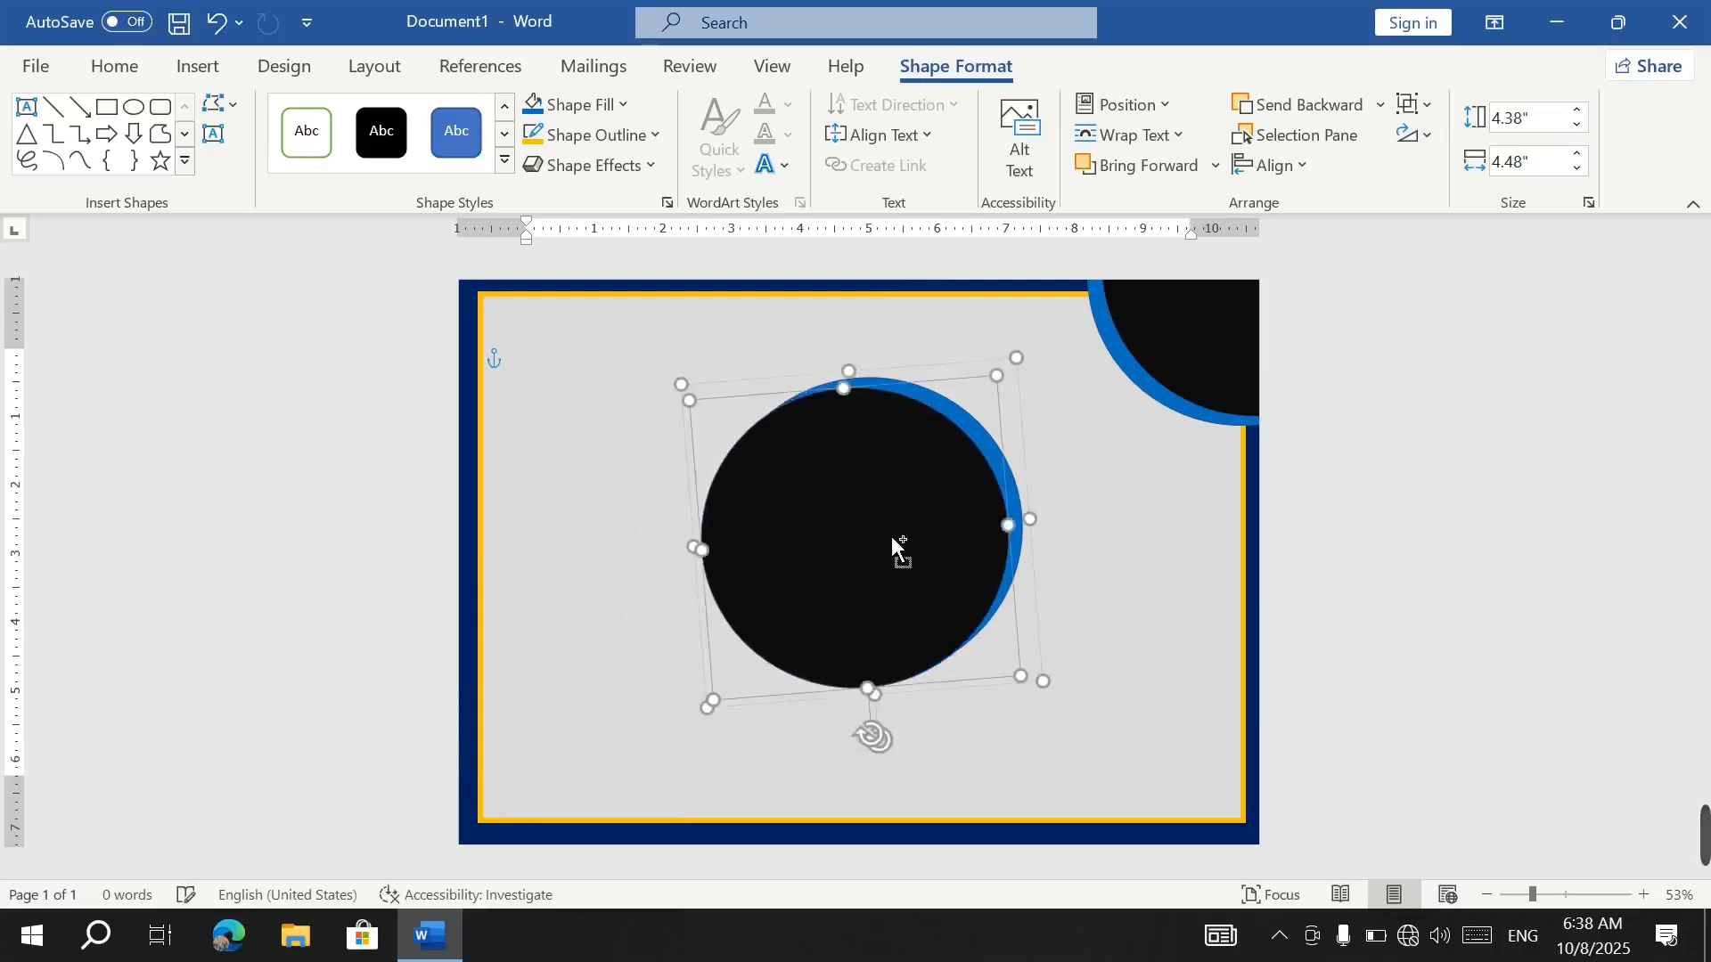
pyautogui.hotkey('ctrl', 'z')
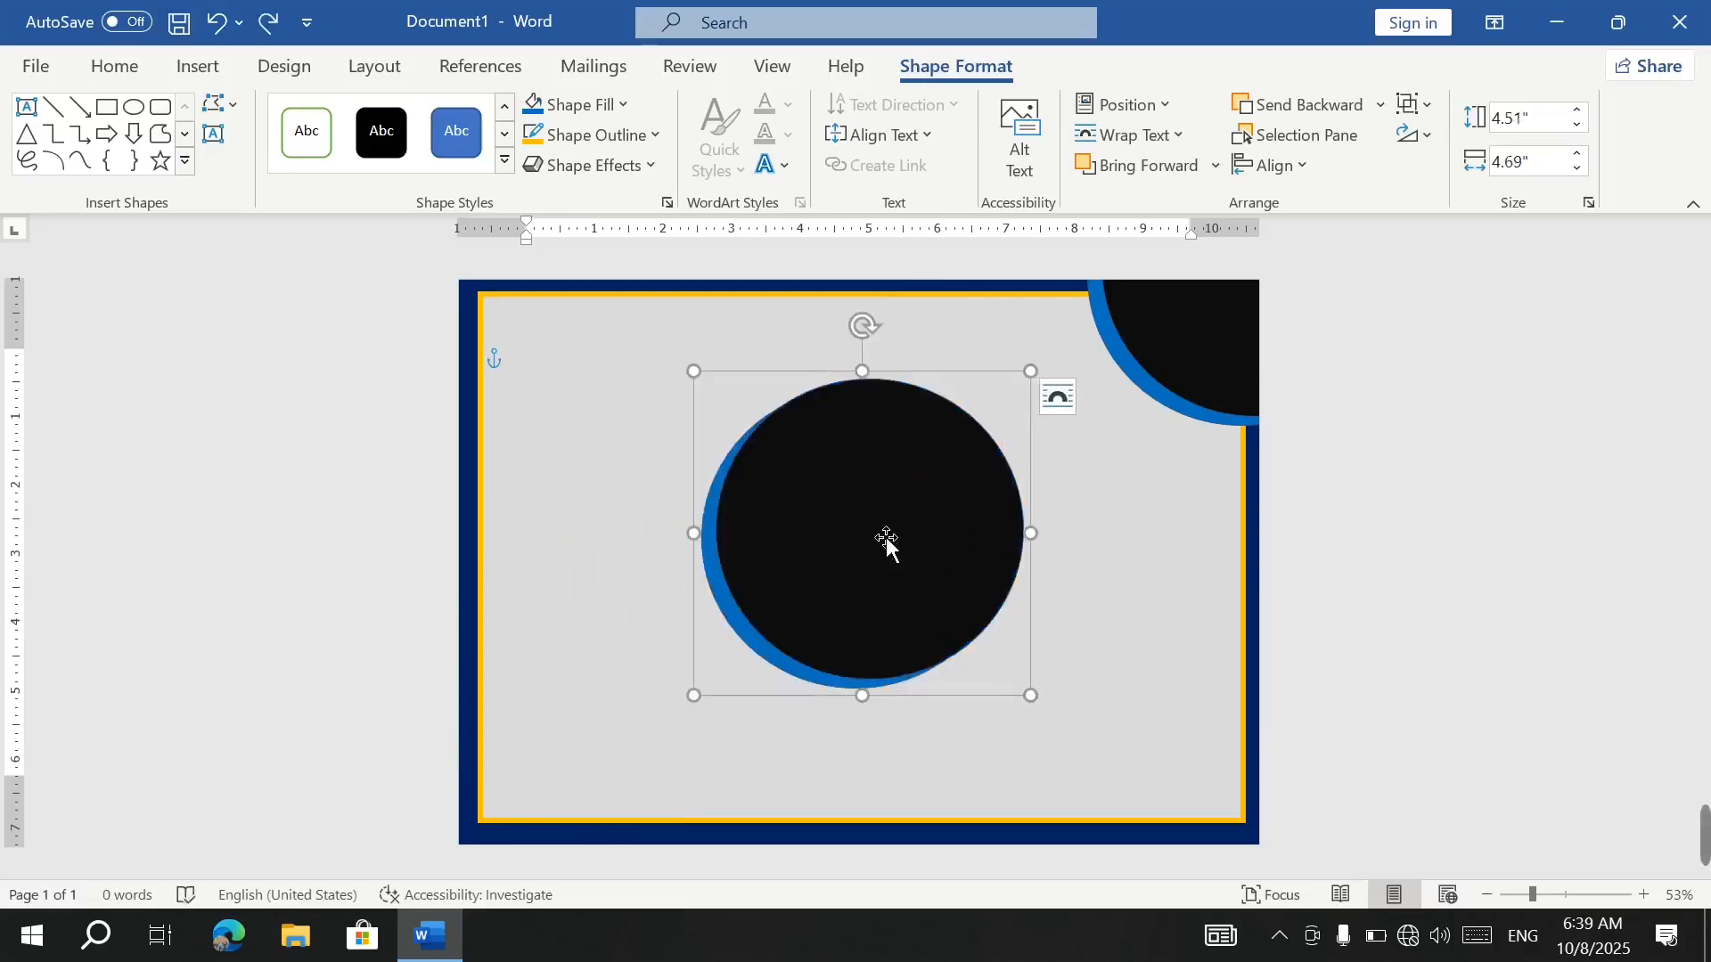
# Rotate the copied circle group so its blue rim faces the page centre and place it over the bottom-left corner.
pyautogui.moveTo(865, 330); pyautogui.dragTo(481, 870)
pyautogui.moveTo(500, 814); pyautogui.dragTo(519, 814)
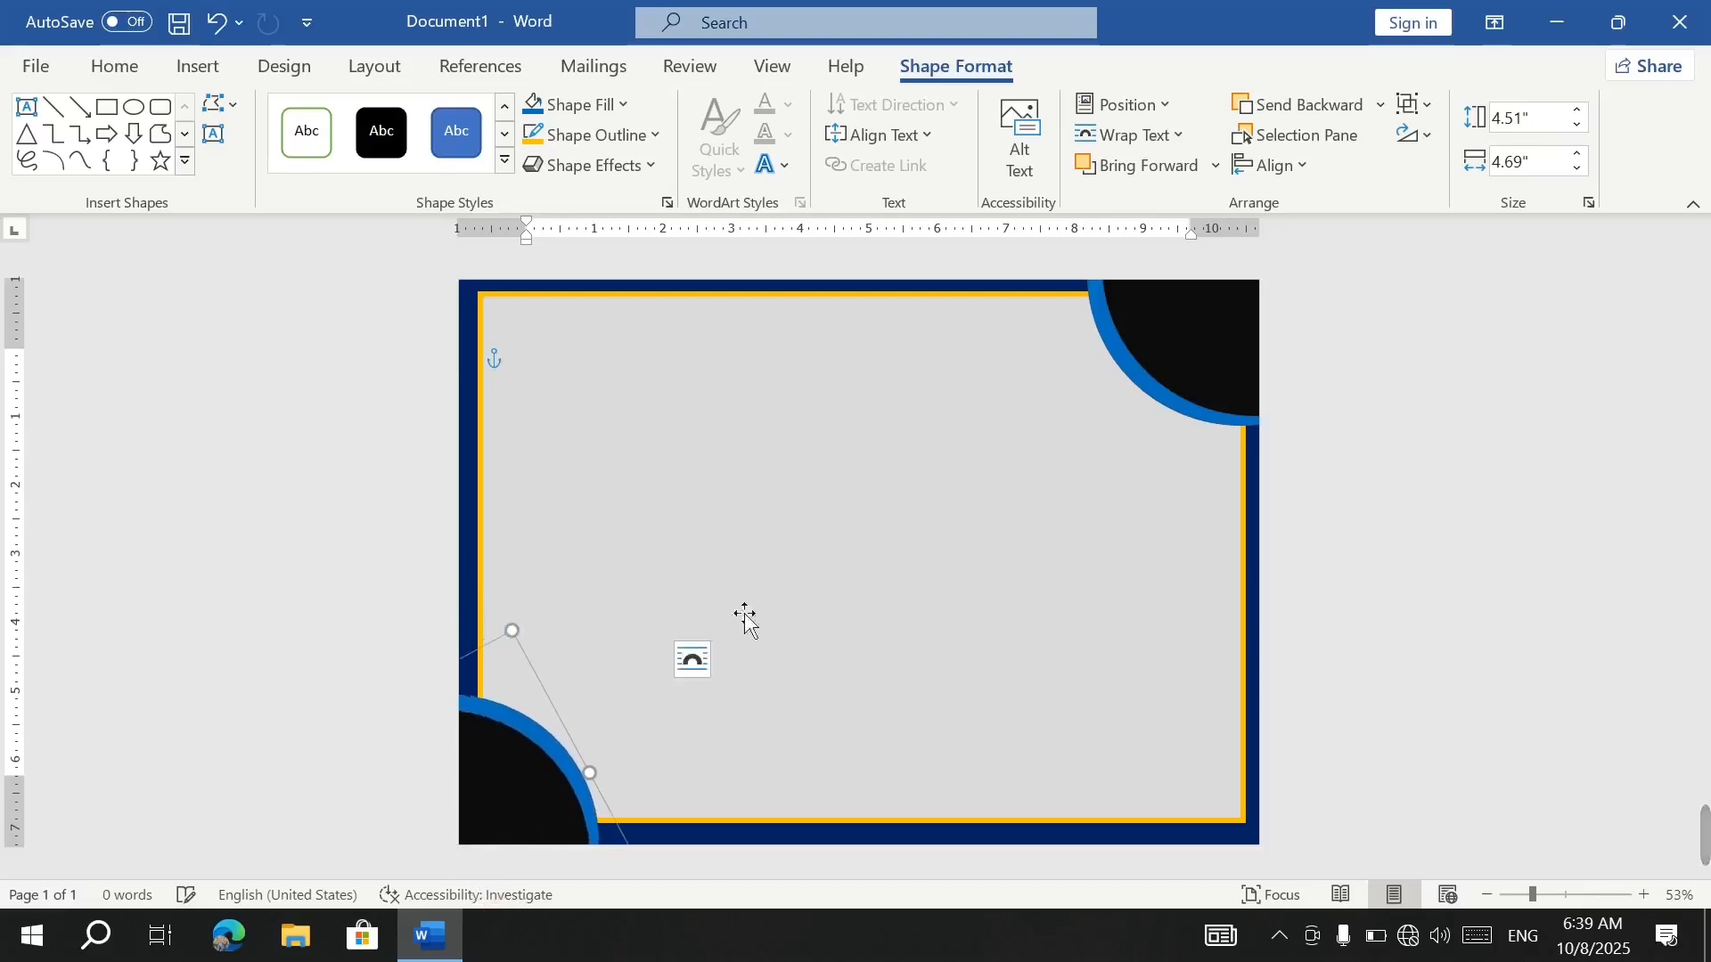
# Draw a horizontal rectangle bar about 0.91 in high and 5.52 in wide near the page's upper-left area and fill it blue.
pyautogui.click(824, 564)
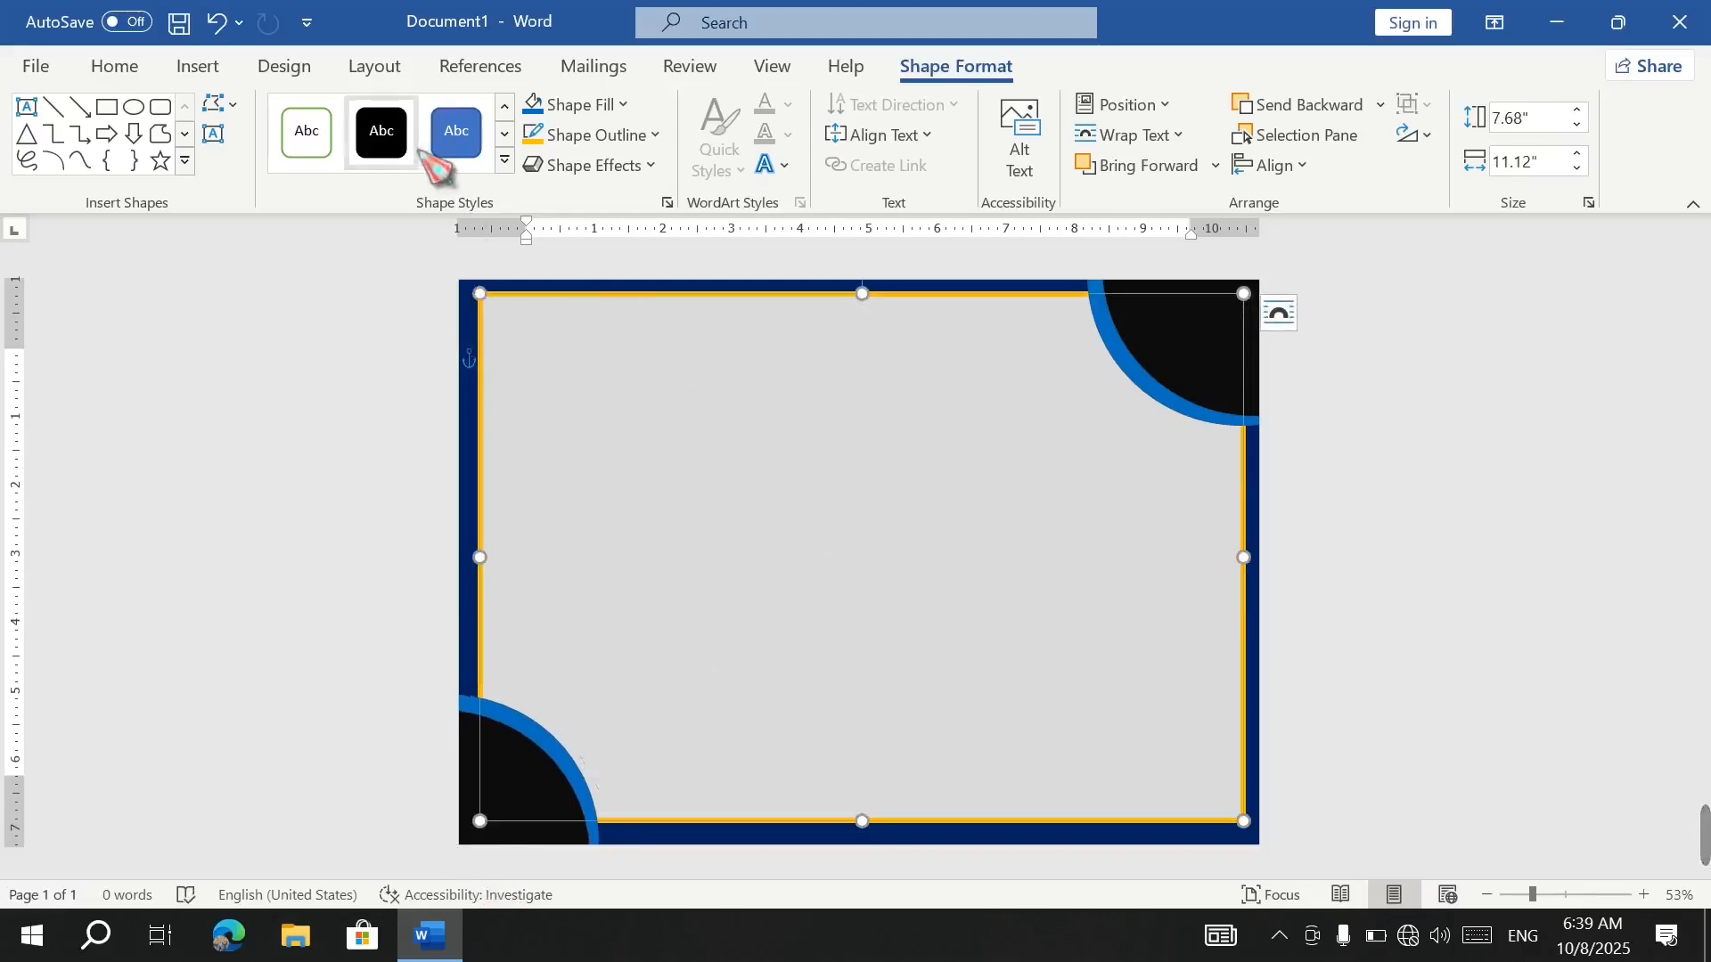
pyautogui.click(120, 132)
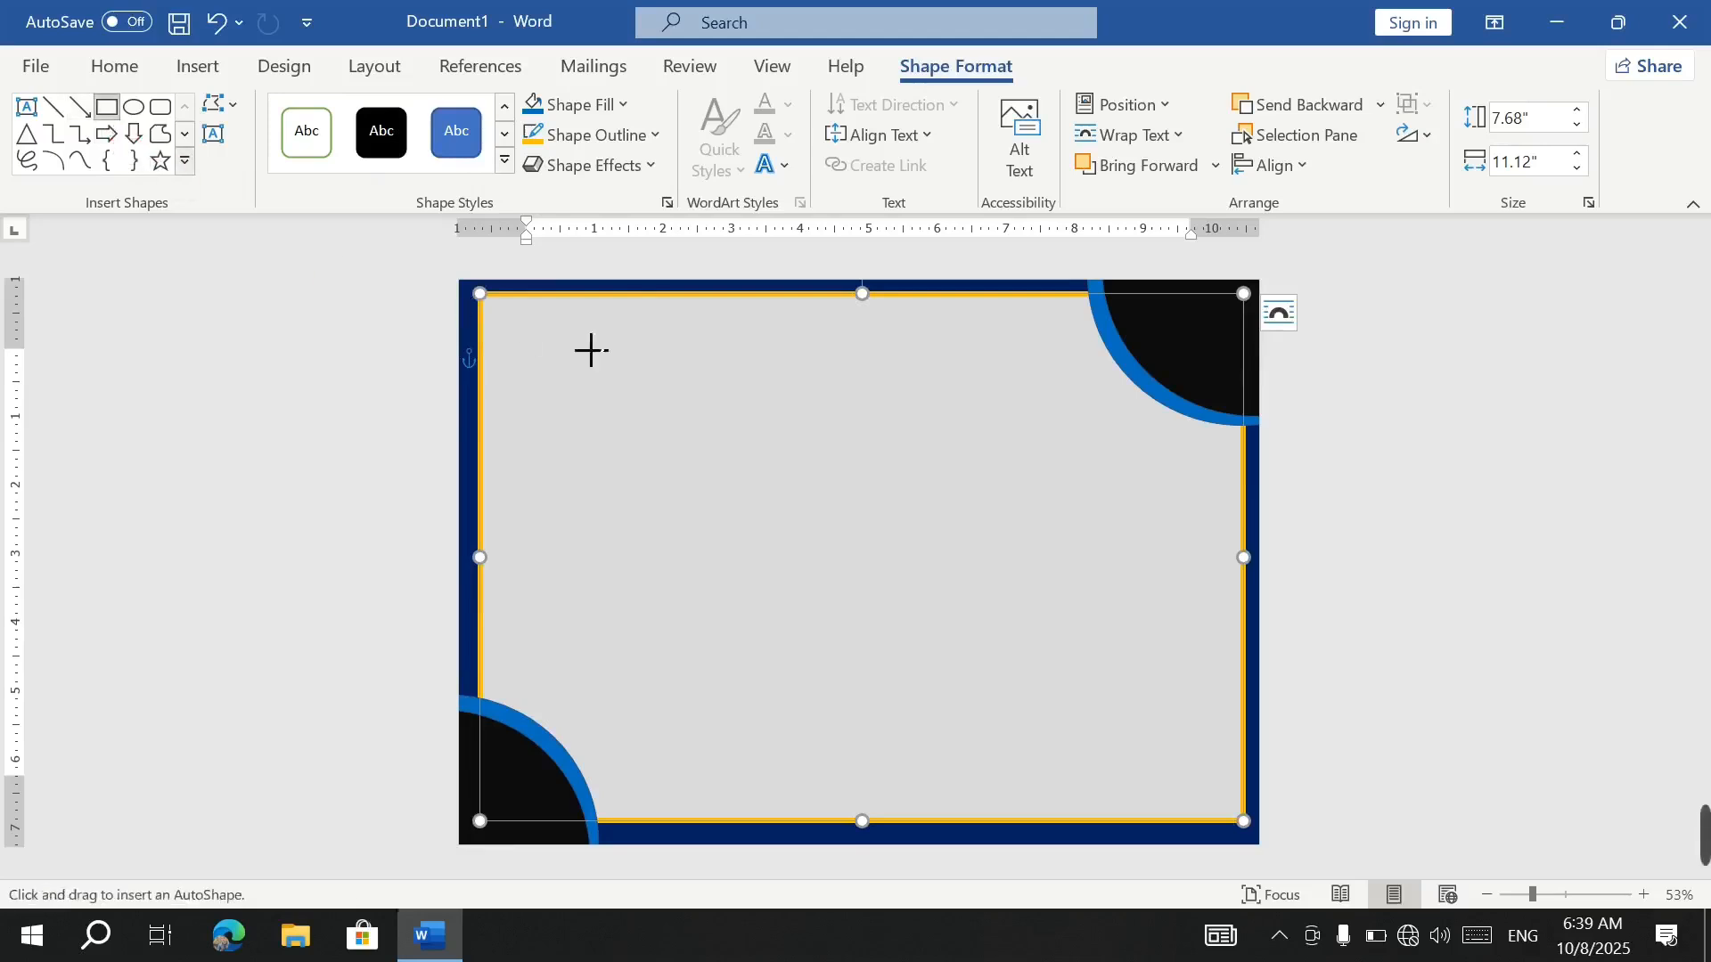
pyautogui.moveTo(712, 345)
pyautogui.mouseDown()
pyautogui.moveTo(547, 534)
pyautogui.moveTo(465, 551)
pyautogui.mouseUp()
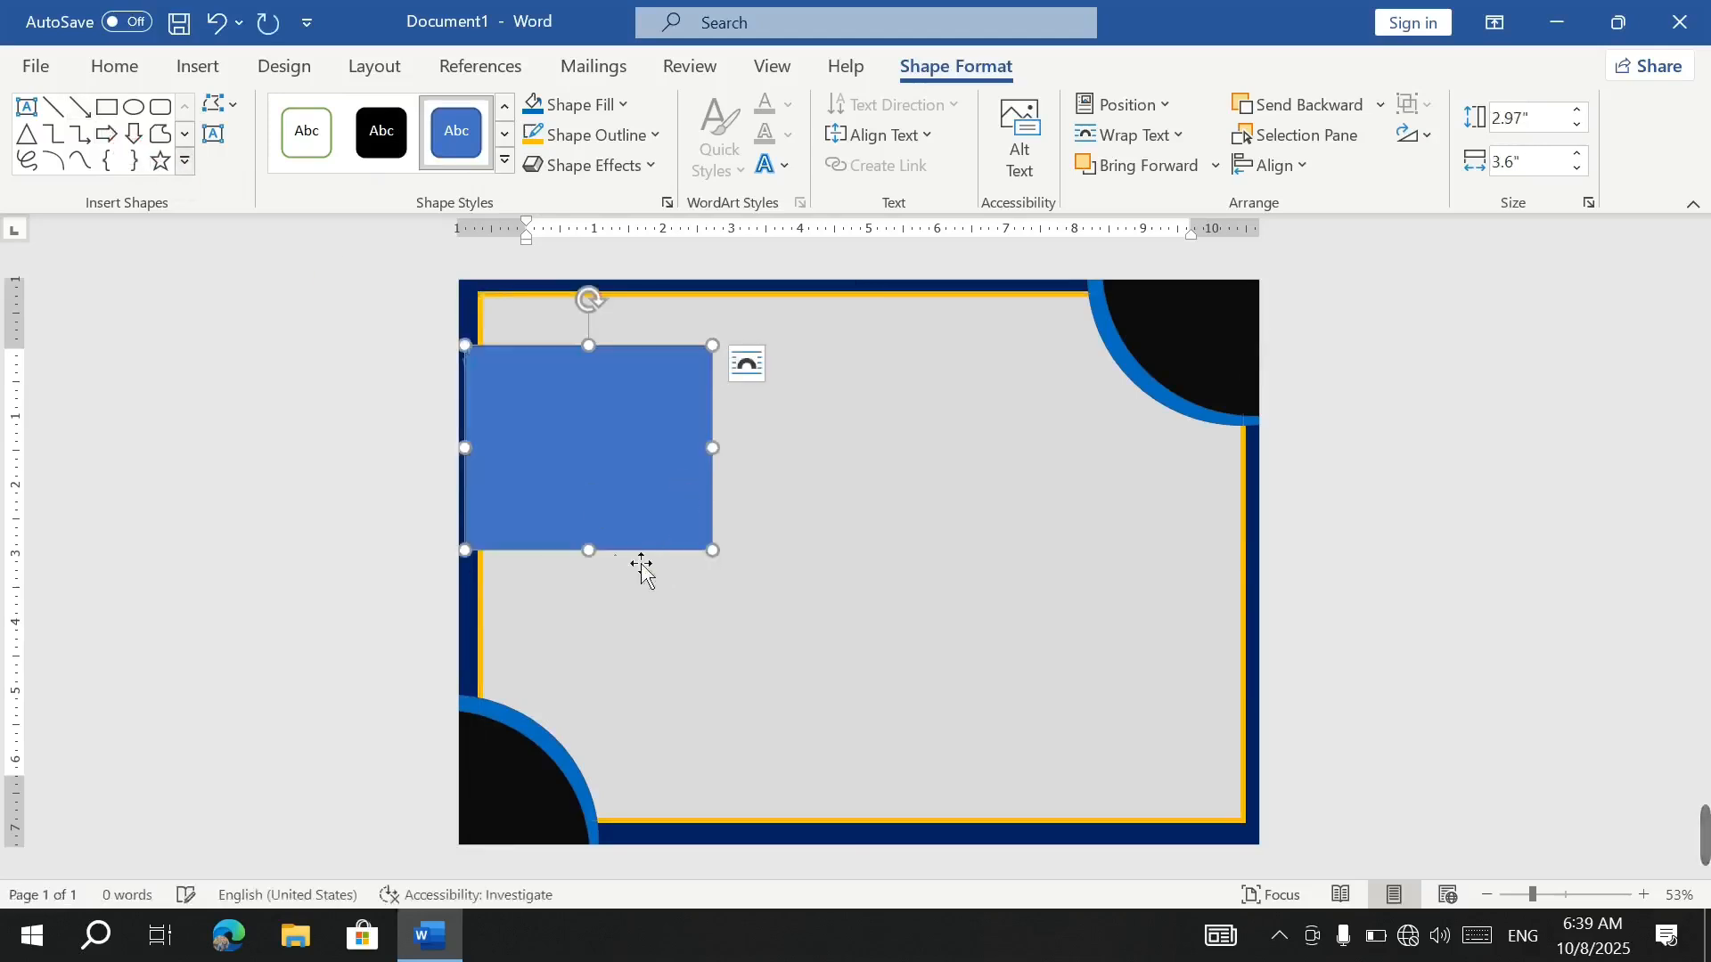
pyautogui.moveTo(620, 586); pyautogui.dragTo(851, 383)
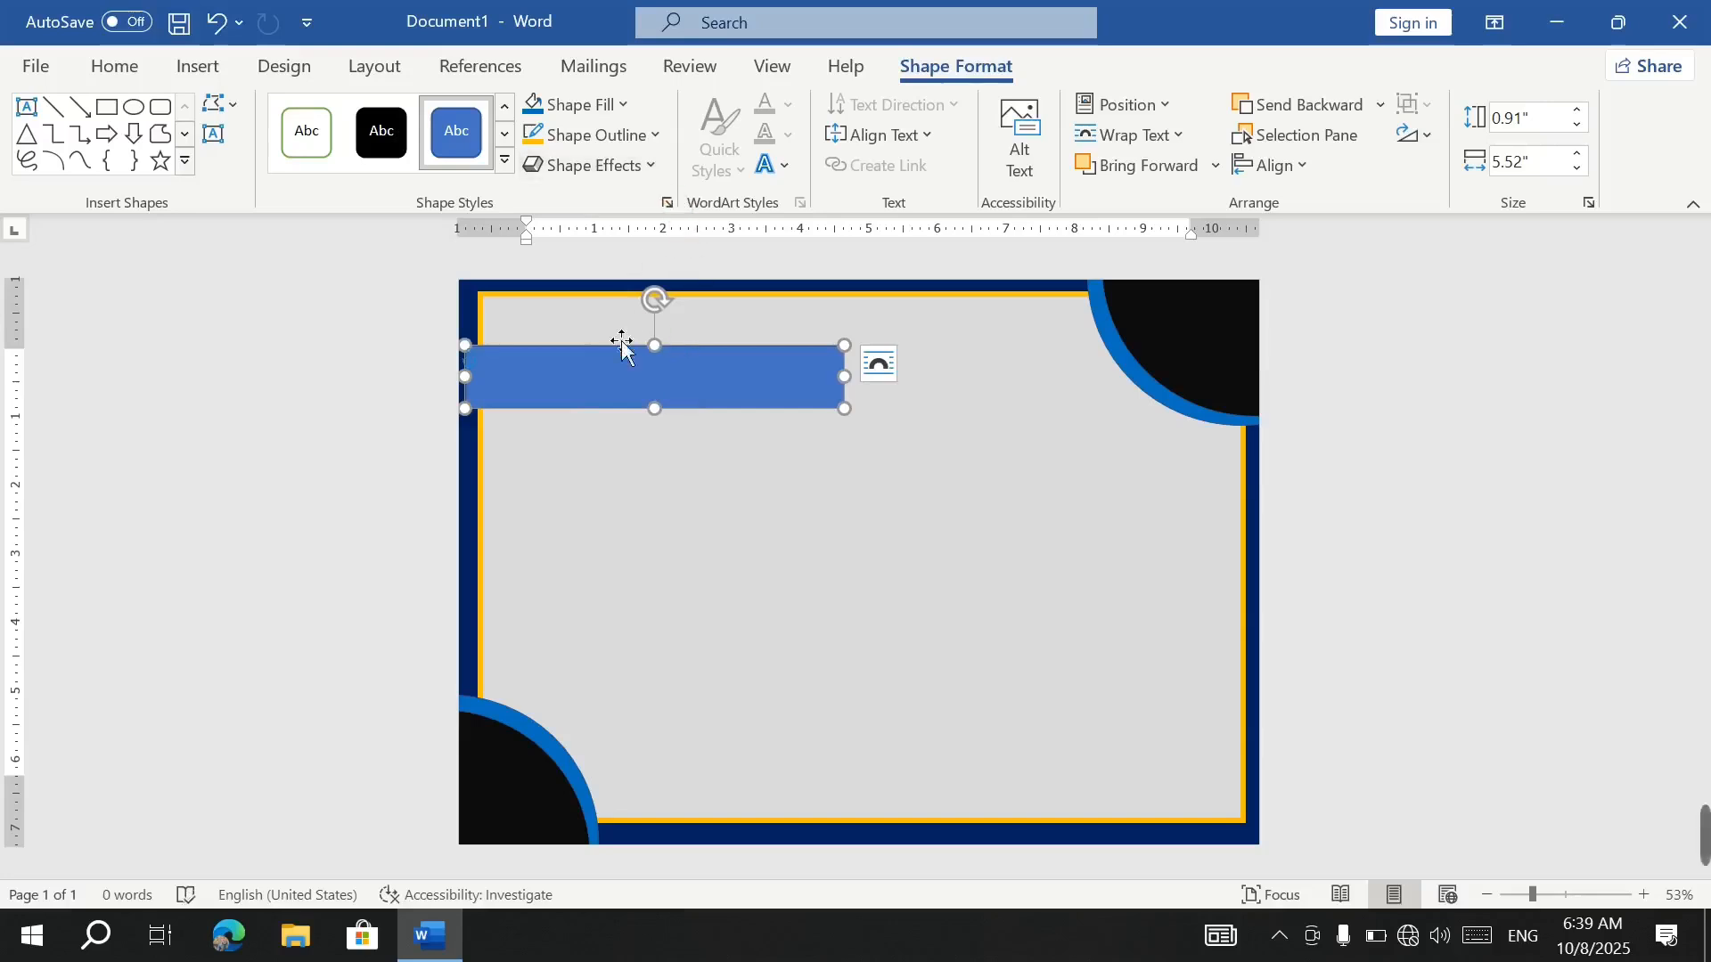
pyautogui.click(624, 105)
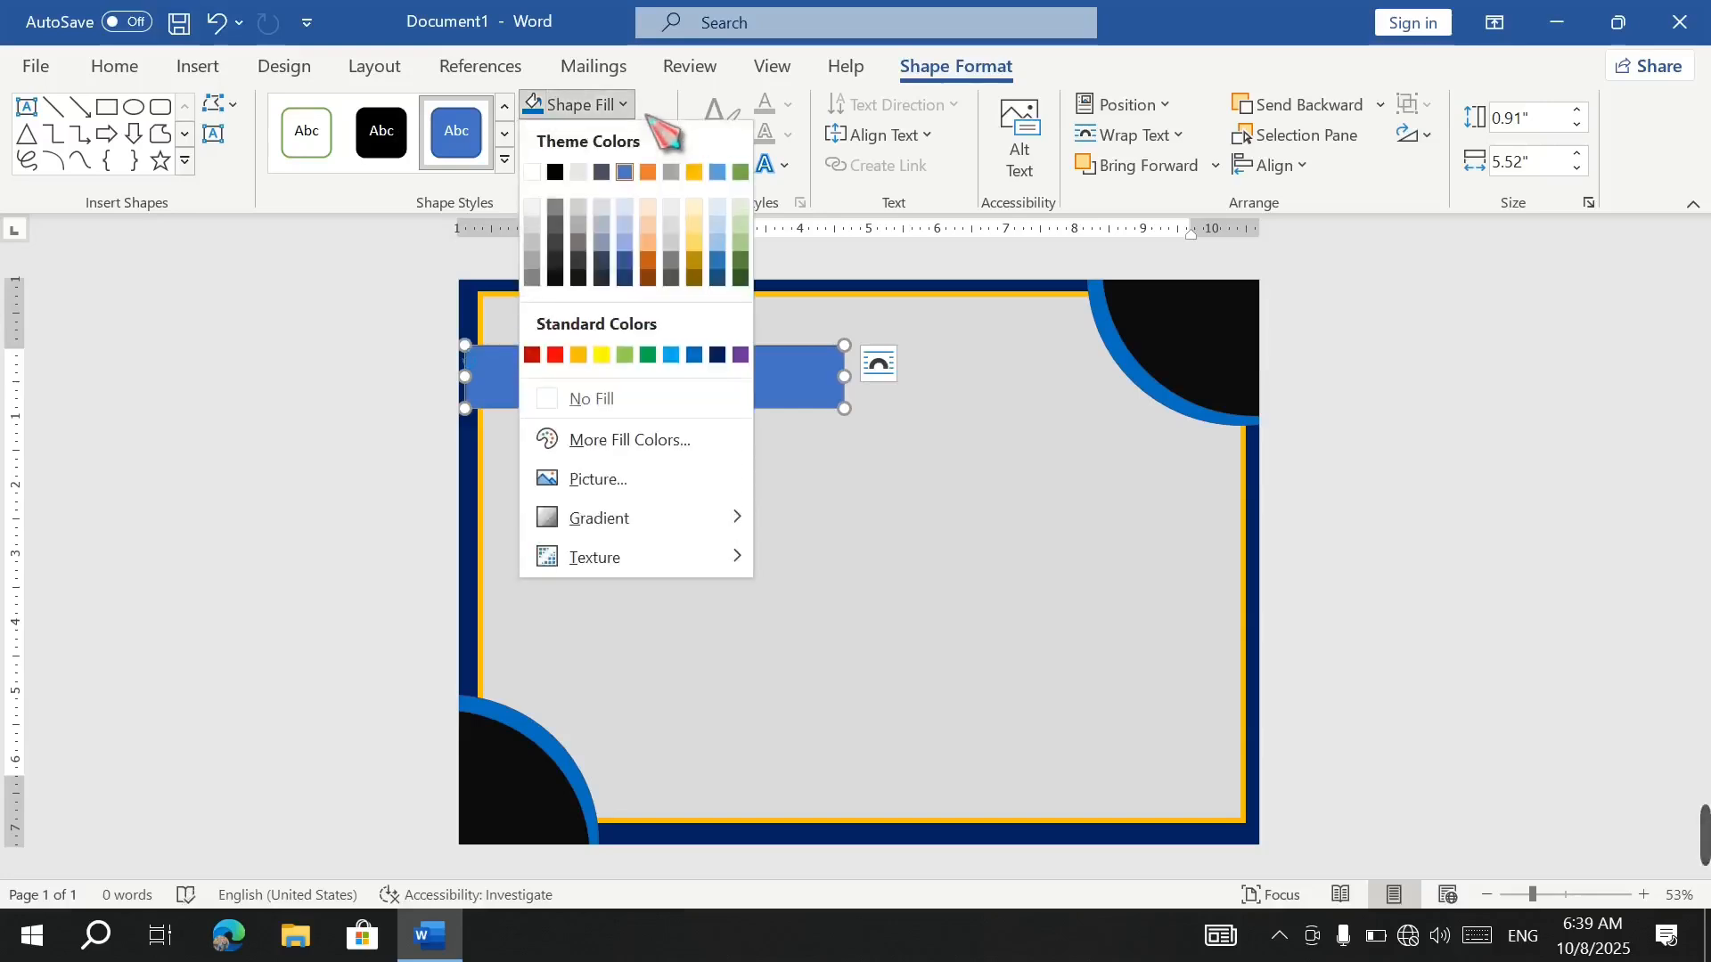
pyautogui.click(694, 355)
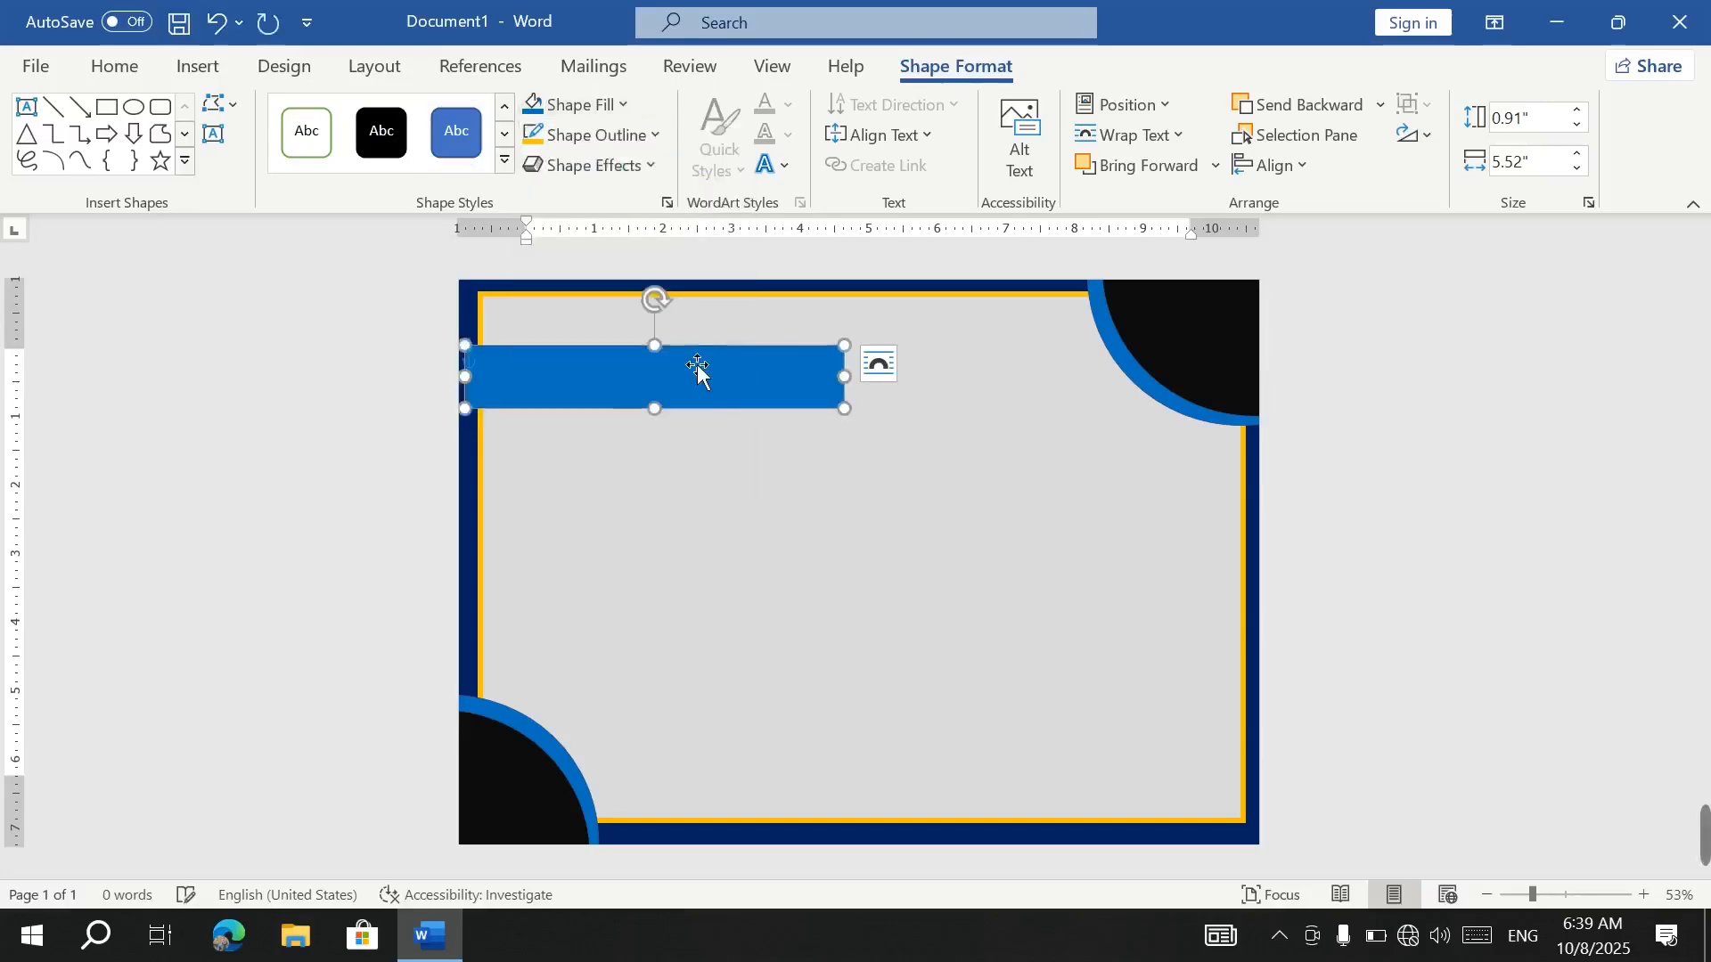
# Tilt the blue bar diagonally, duplicate it mid-page, and lay one bar across the page's top-left corner, thinned to about 0.54 in.
pyautogui.moveTo(673, 312); pyautogui.dragTo(592, 265)
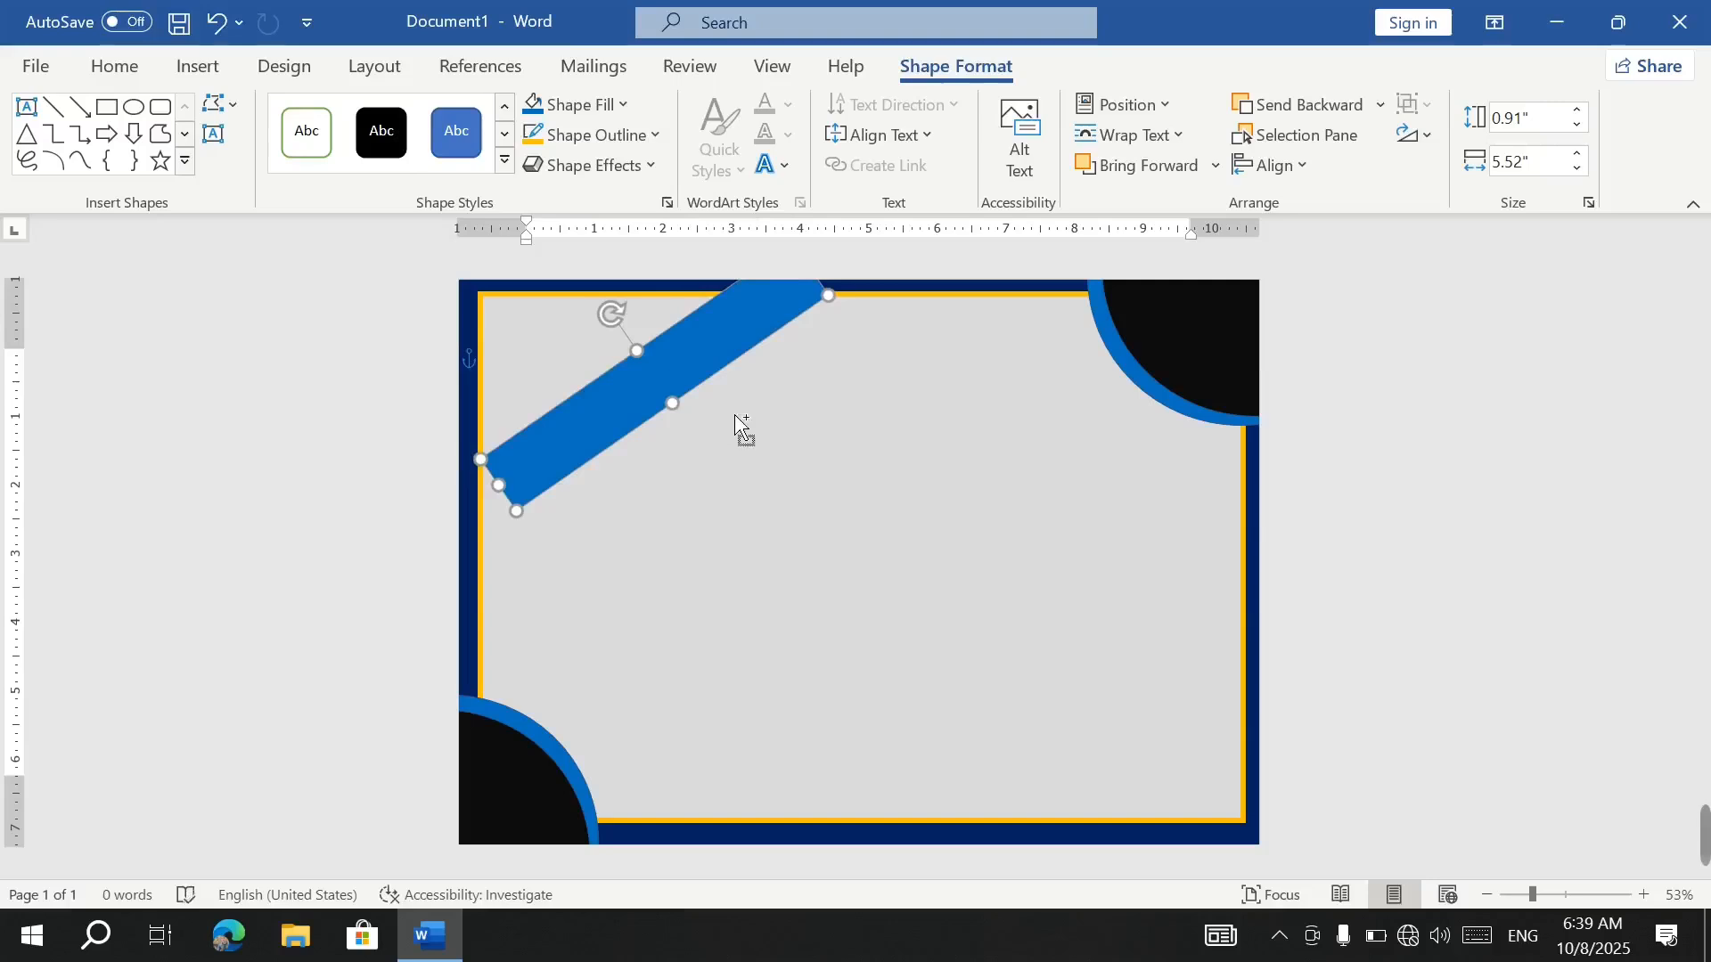
pyautogui.hotkey('ctrl', 'd')
pyautogui.moveTo(706, 400); pyautogui.dragTo(888, 533)
pyautogui.moveTo(670, 405); pyautogui.dragTo(505, 356)
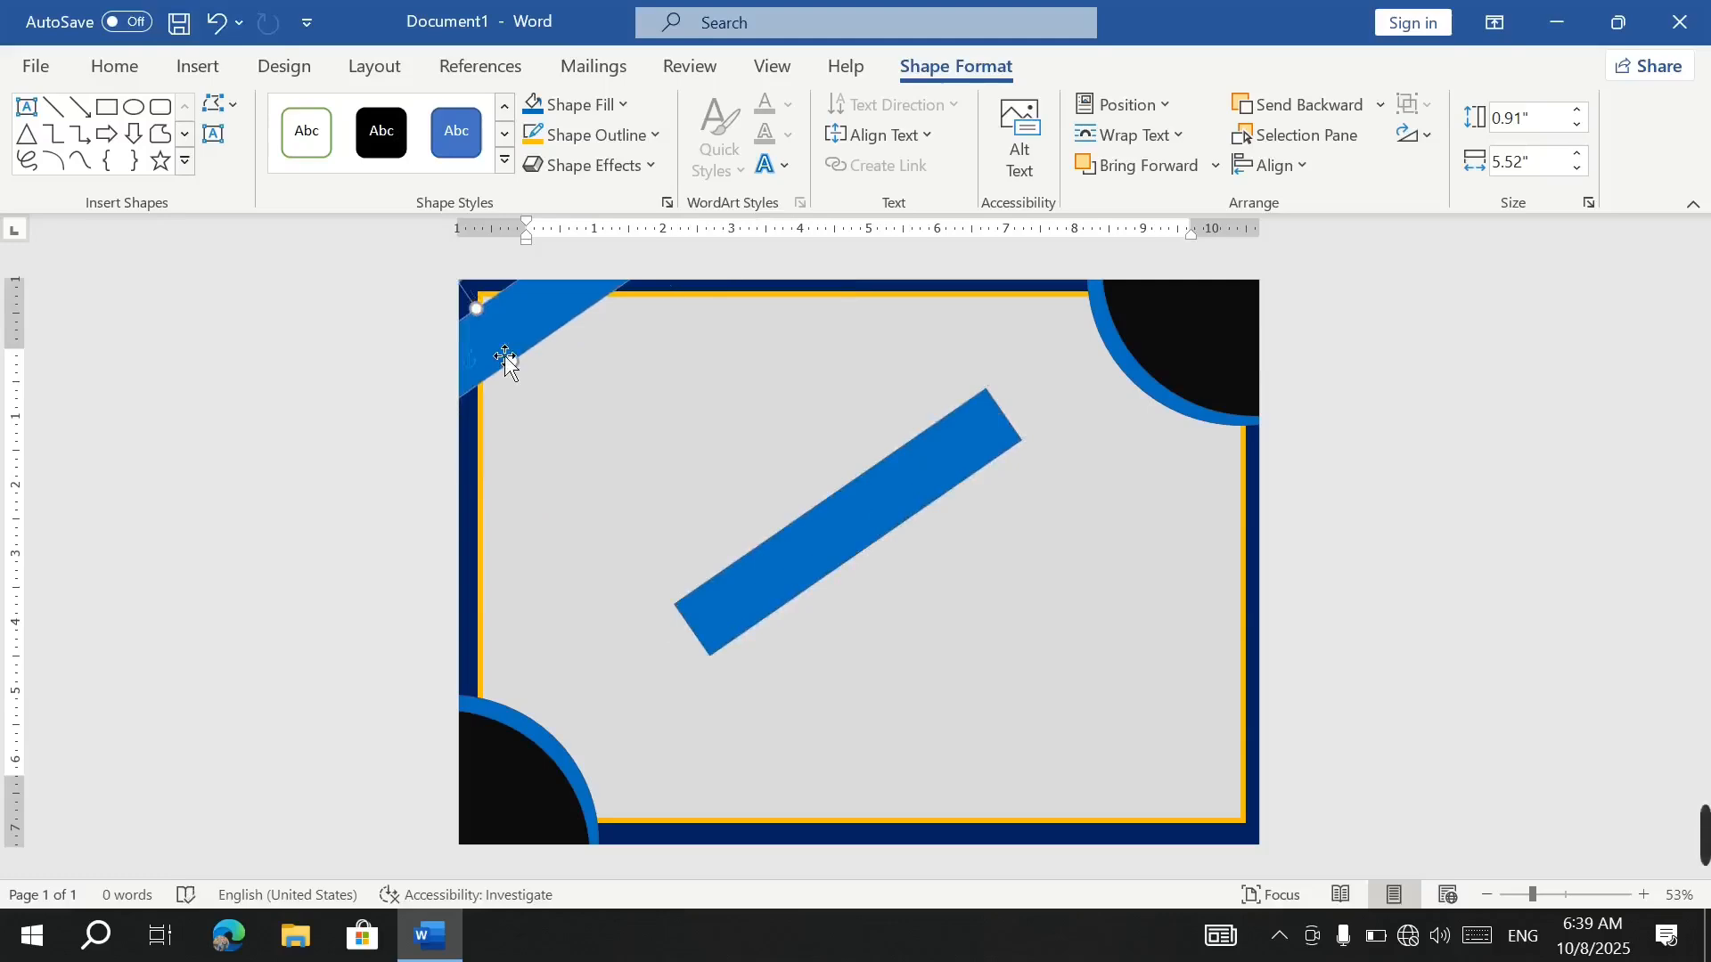
pyautogui.moveTo(508, 345)
pyautogui.mouseDown()
pyautogui.moveTo(533, 360)
pyautogui.moveTo(533, 338)
pyautogui.mouseUp()
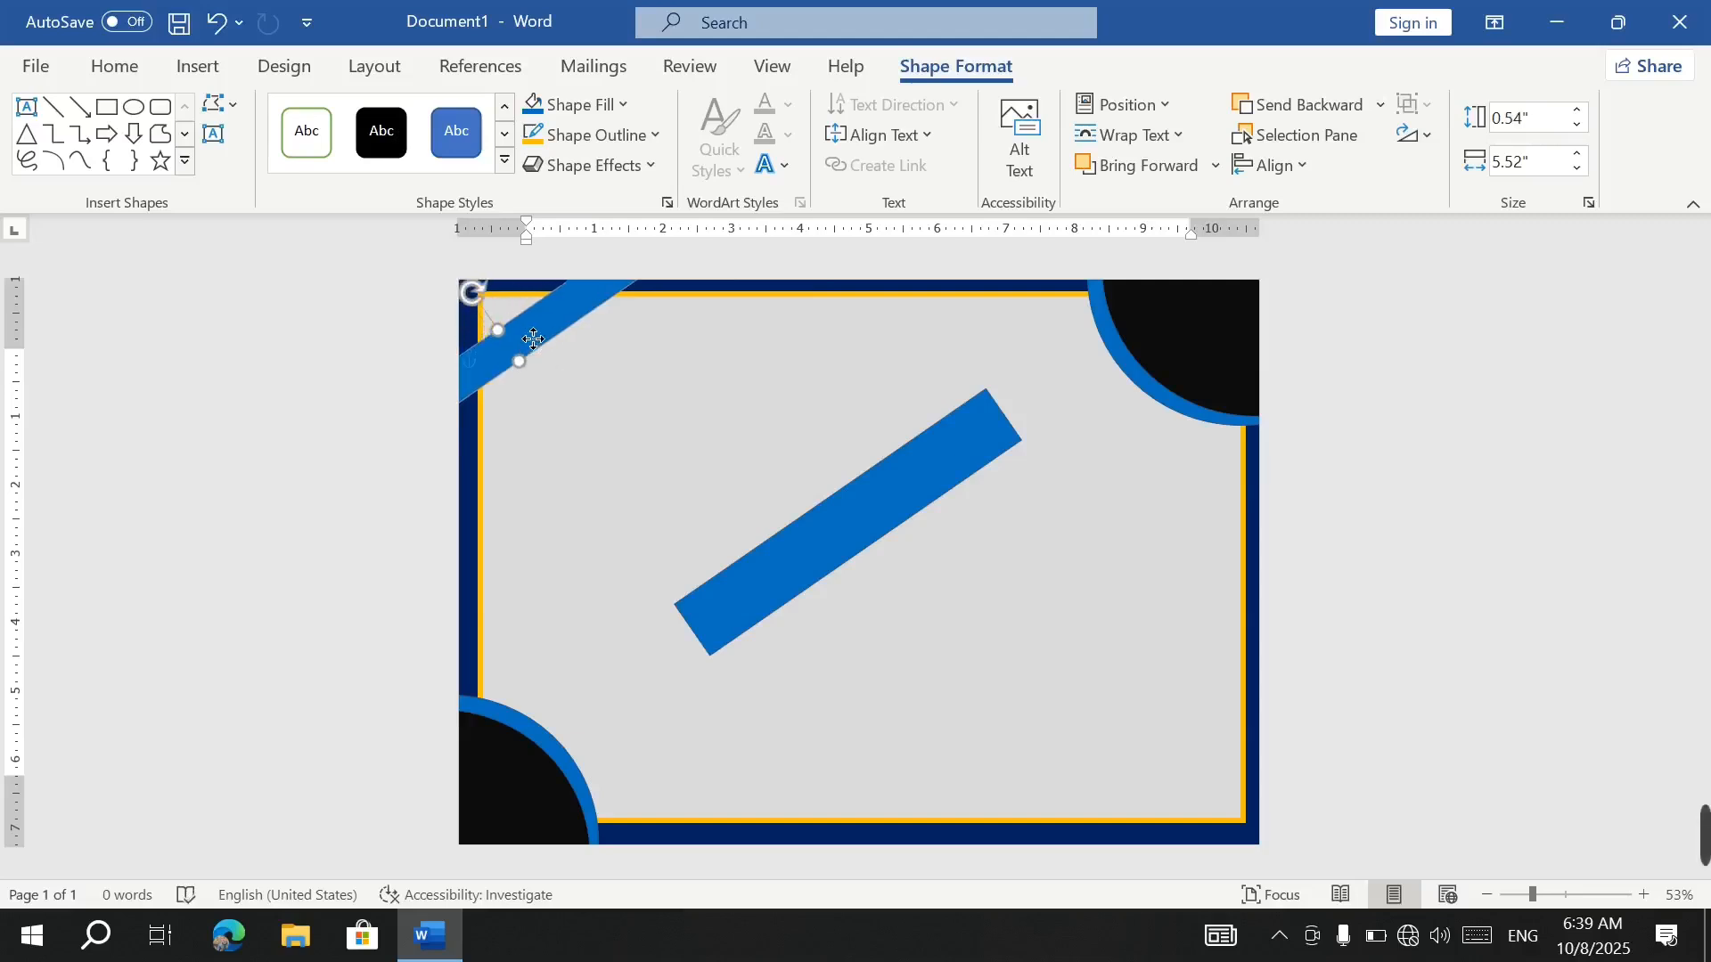
# Try to send the thin corner stripe behind the gray panel and undo the reordering.
pyautogui.click(1317, 109)
pyautogui.click(1320, 119)
pyautogui.click(1320, 119)
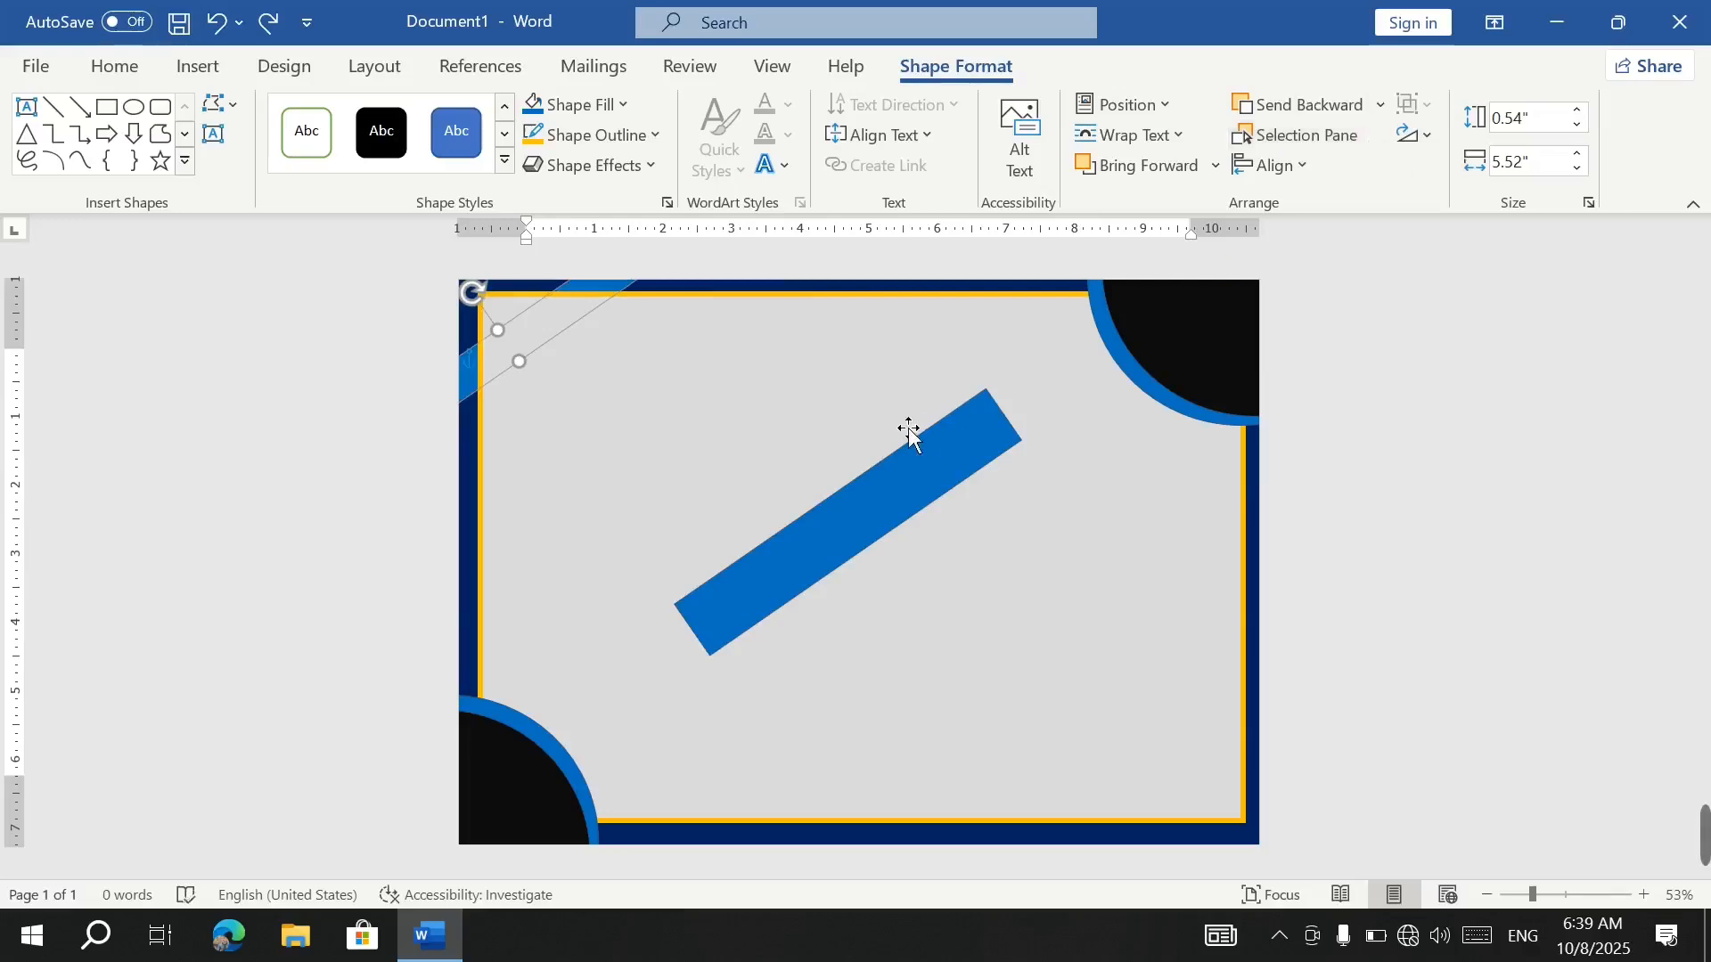
pyautogui.hotkey('ctrl', 'z')
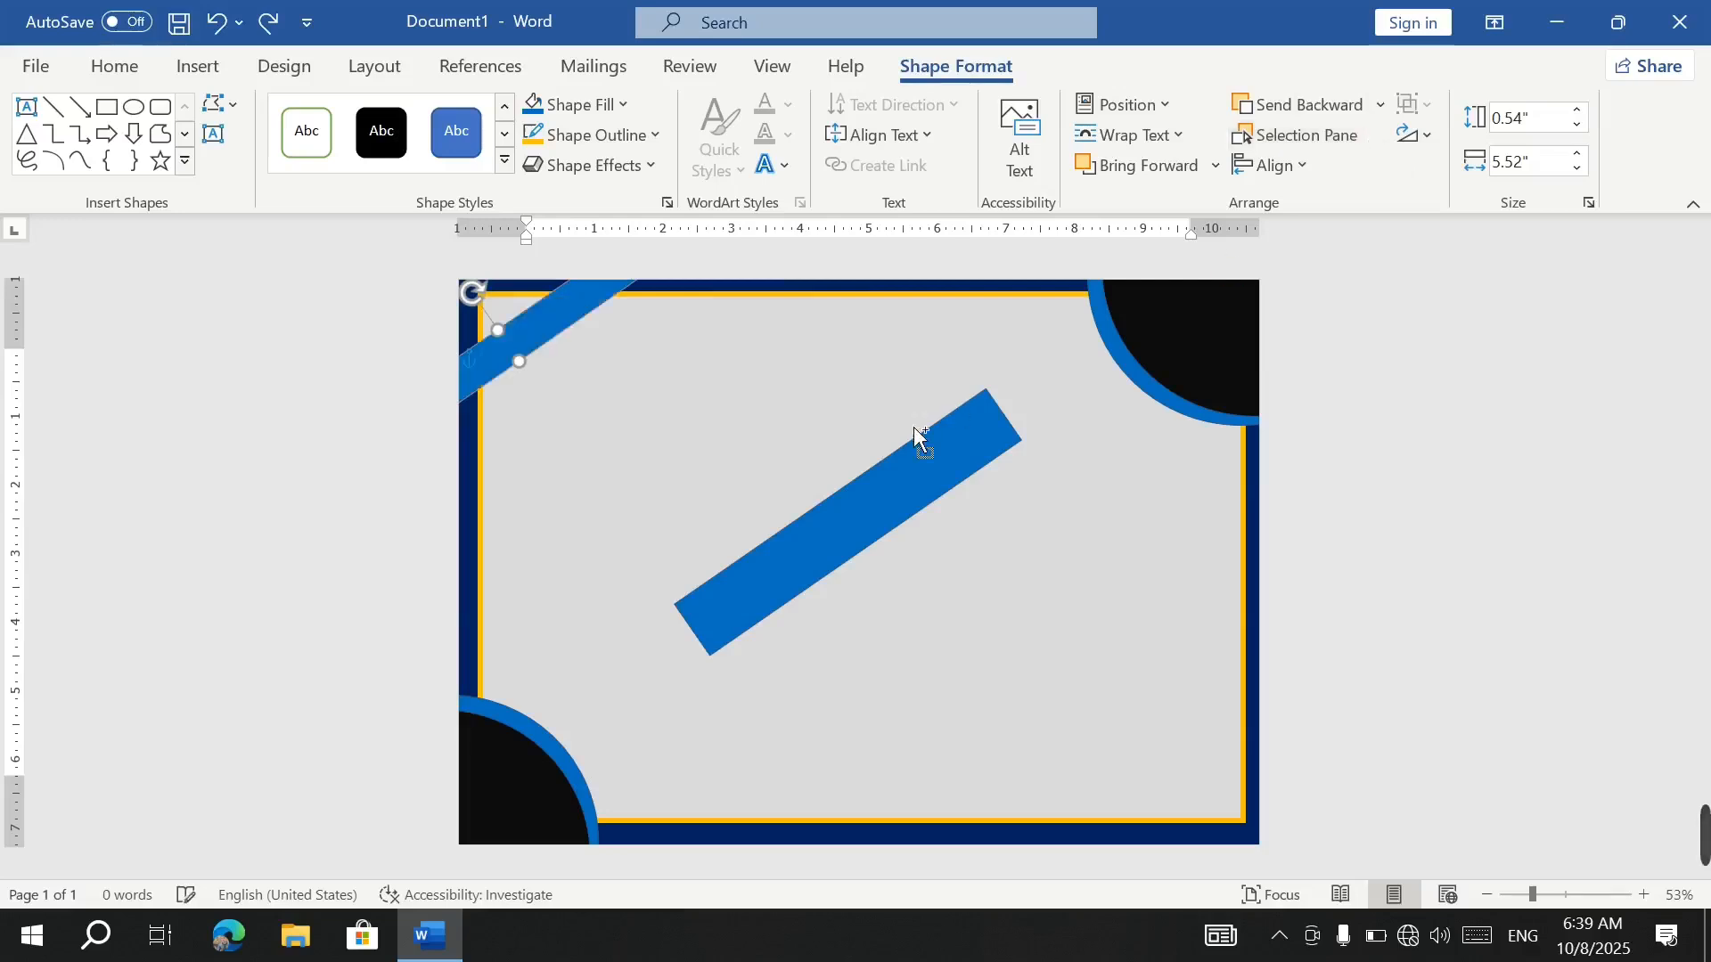
# Nudge the corner stripe and place the mid-page bar parallel below it, lengthened to about 6.31 in and thinned to about 0.52 in.
pyautogui.moveTo(542, 318); pyautogui.dragTo(544, 334)
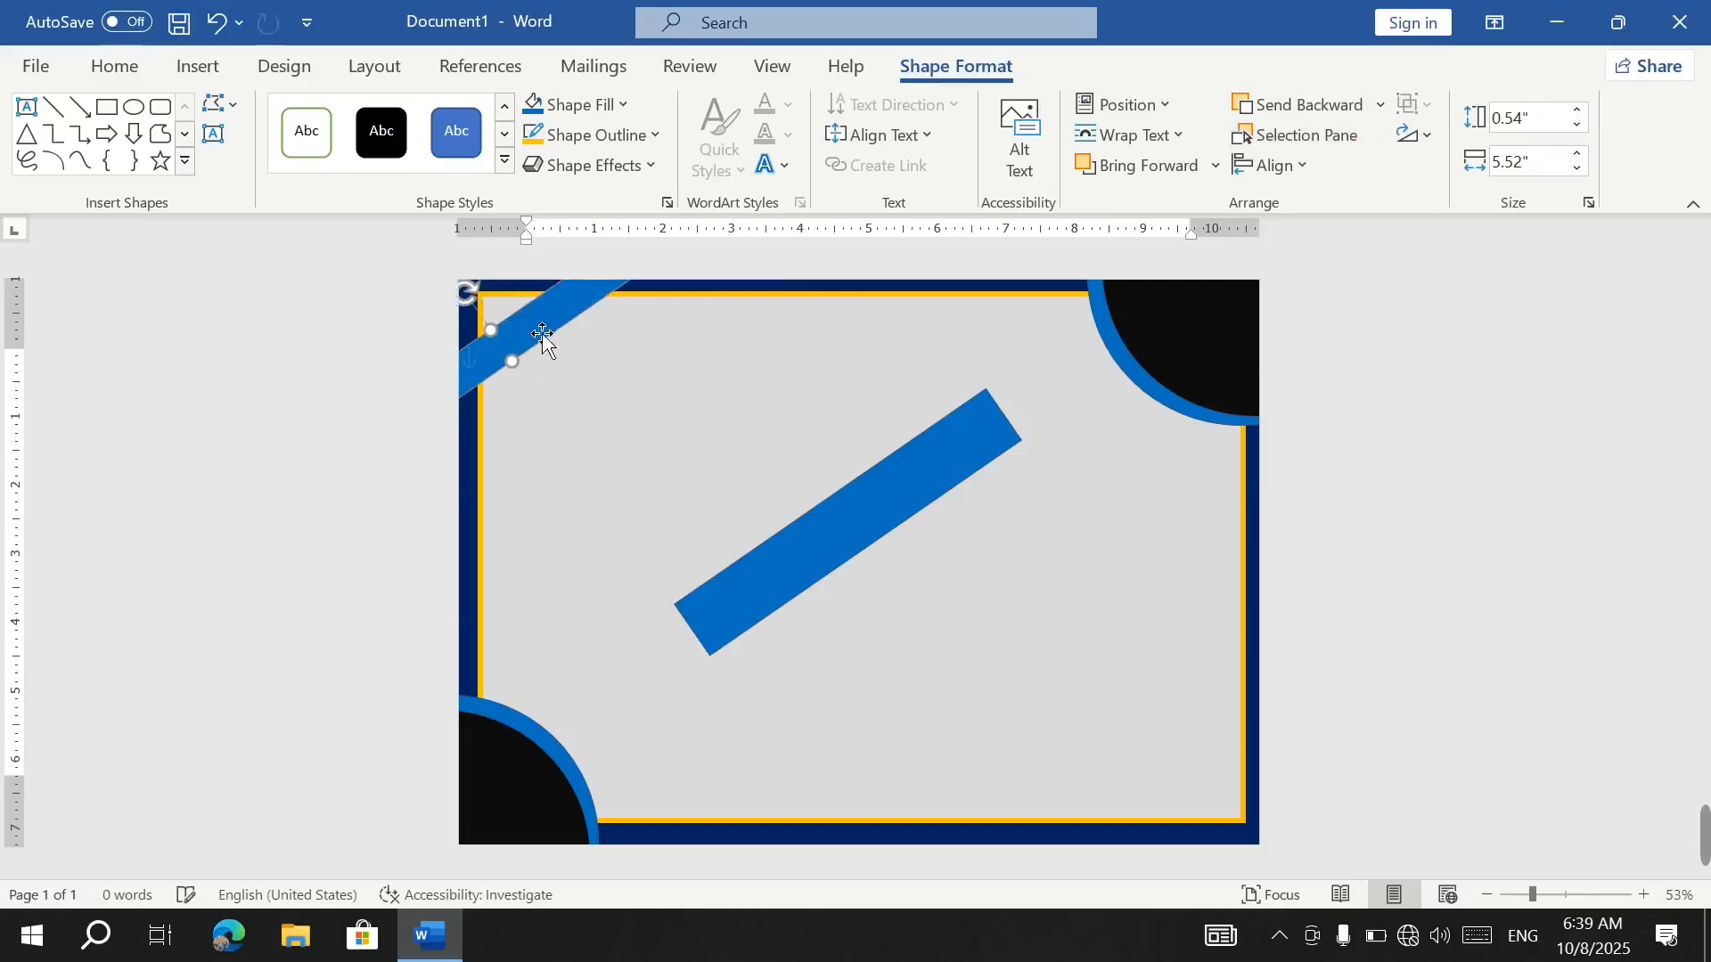
pyautogui.click(719, 634)
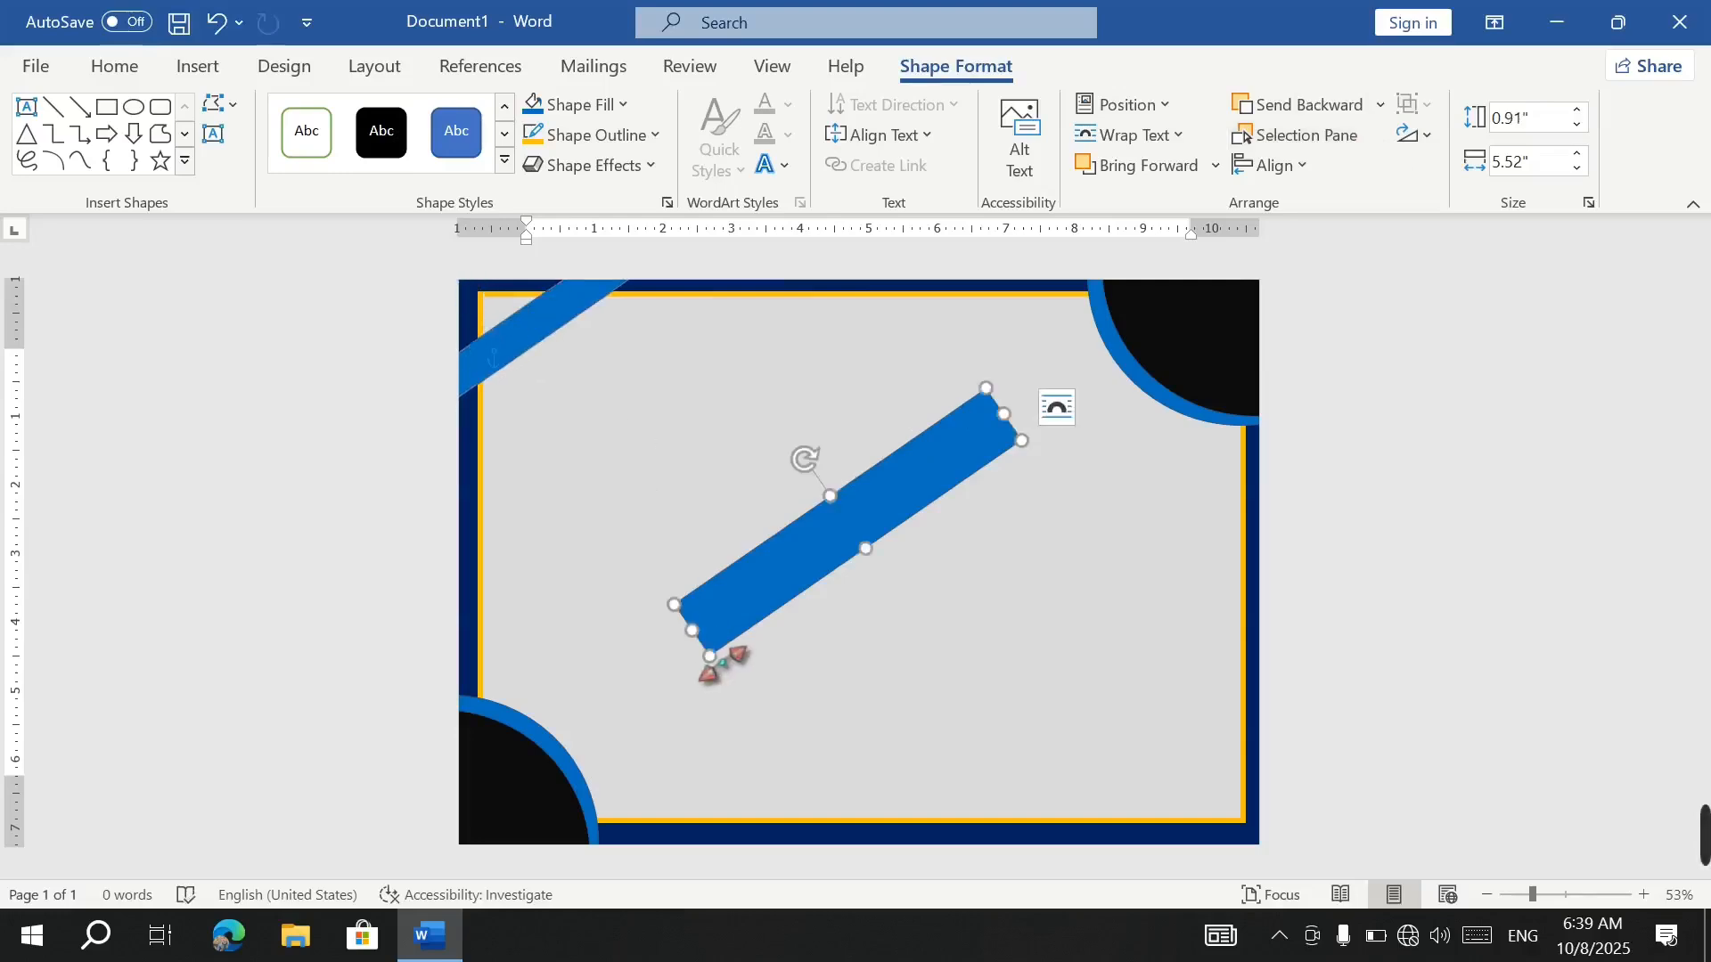
pyautogui.moveTo(693, 630); pyautogui.dragTo(648, 660)
pyautogui.moveTo(871, 531); pyautogui.dragTo(627, 377)
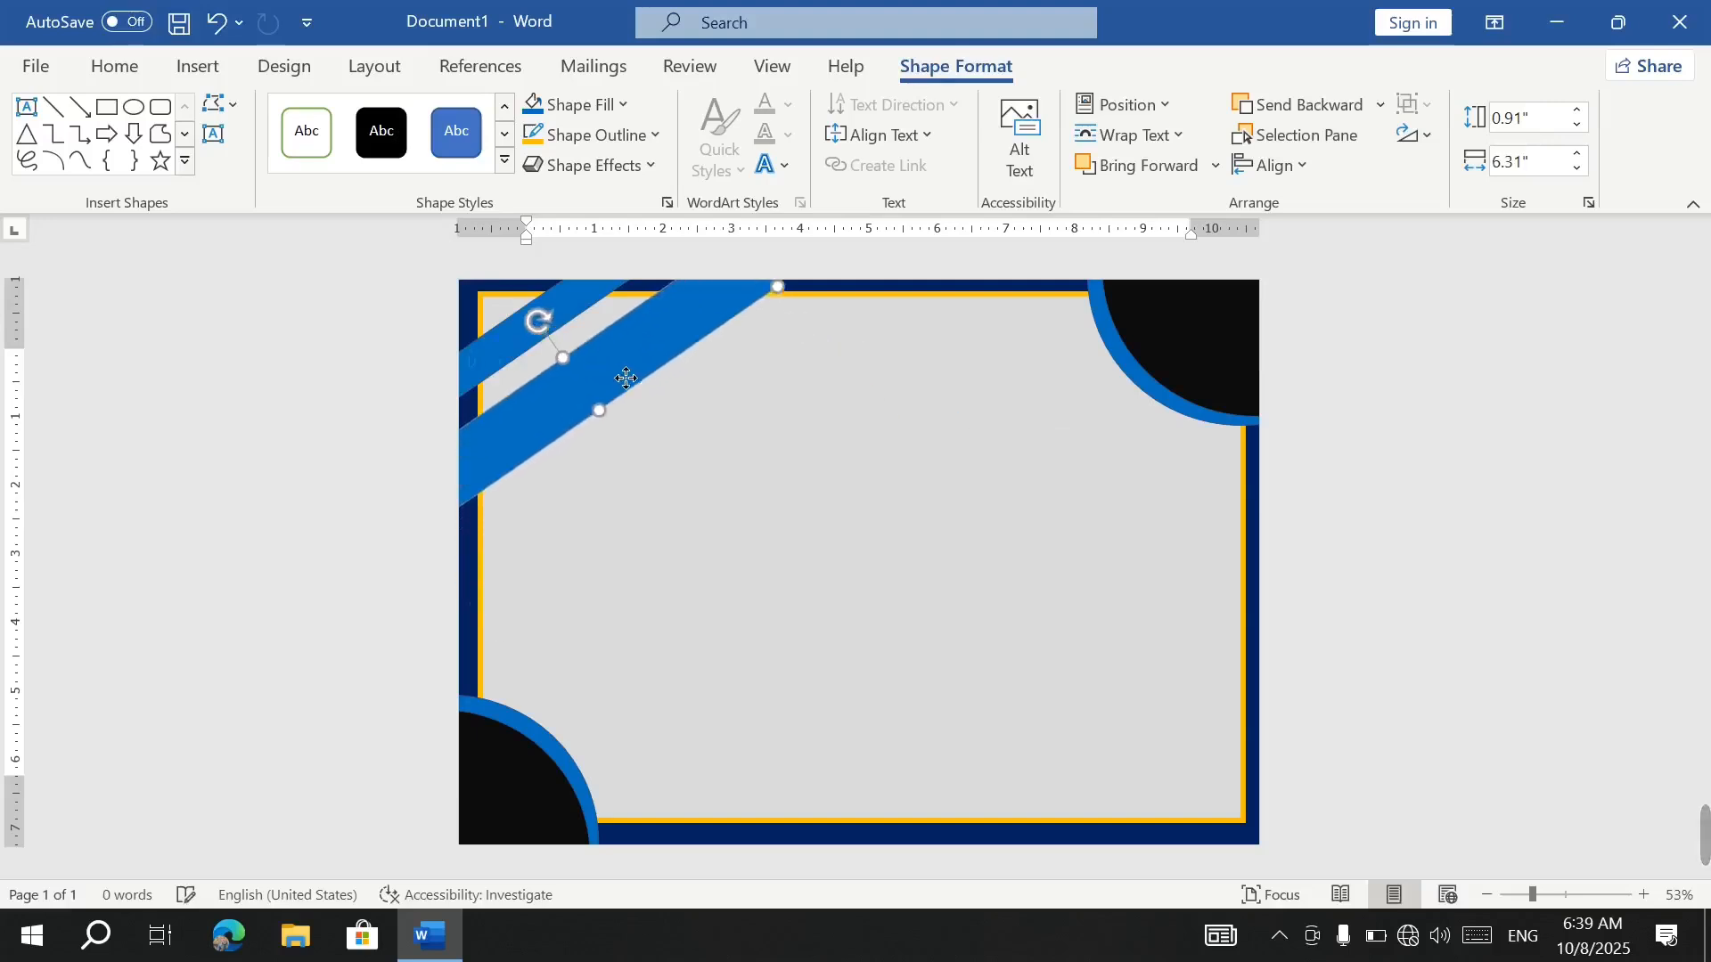
pyautogui.moveTo(635, 441); pyautogui.dragTo(597, 365)
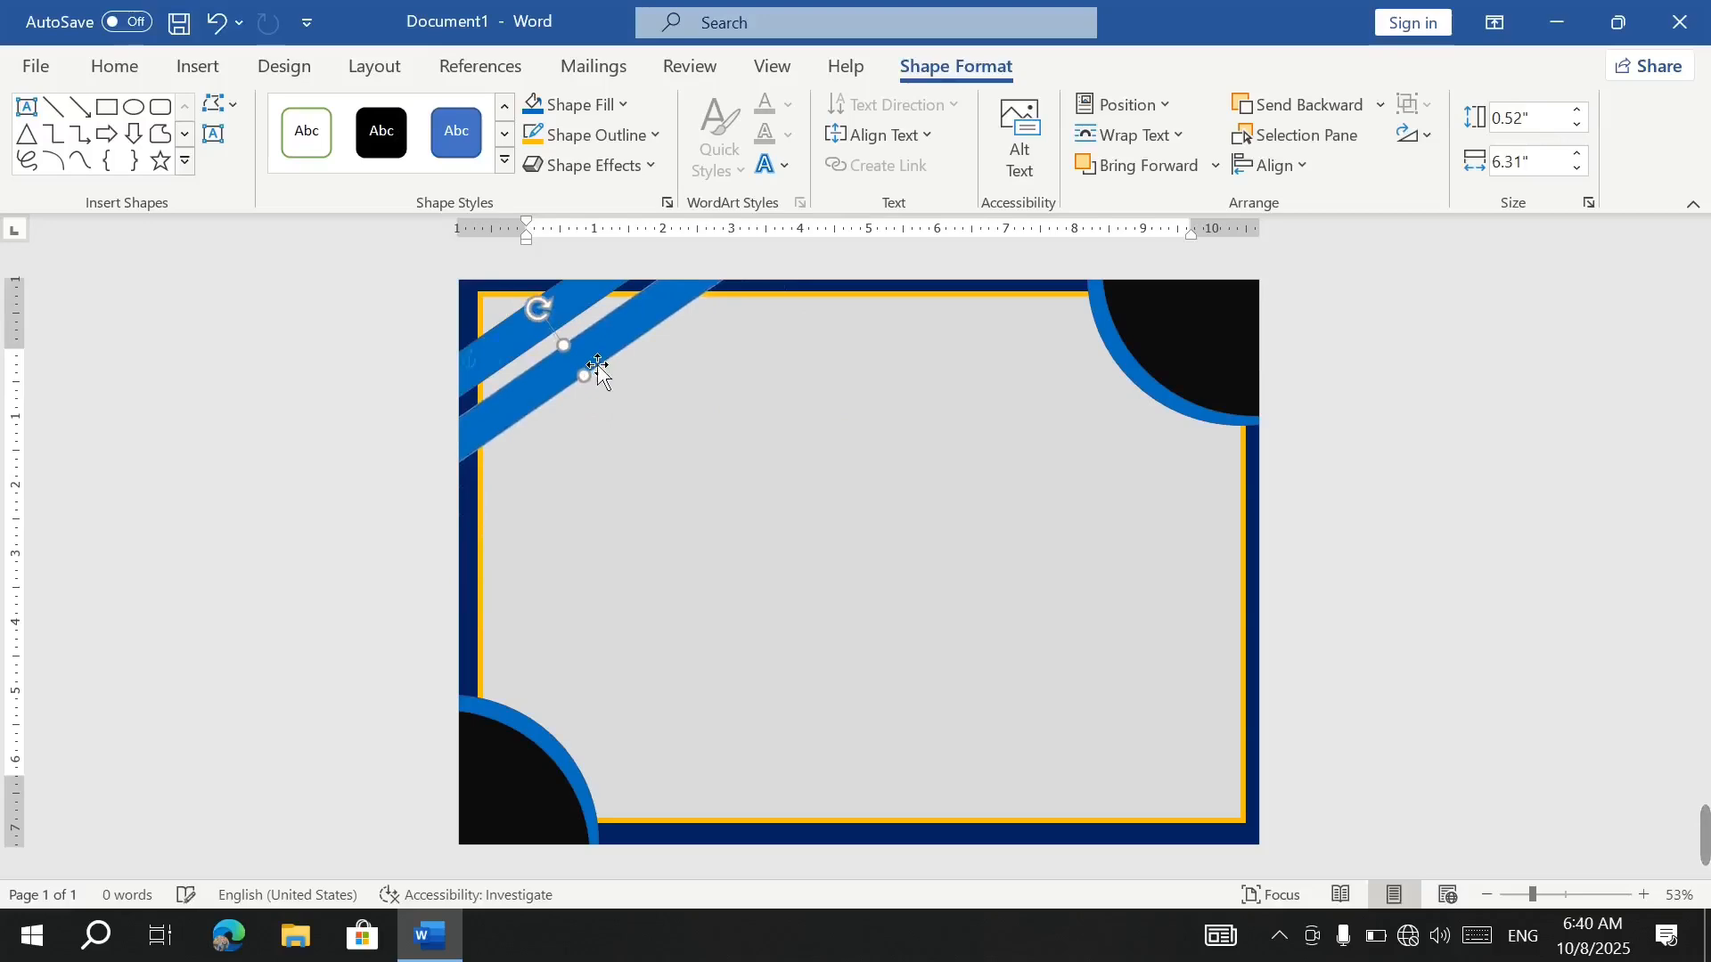
# Send the lower of the two top-left stripes behind the gray panel so it shows only on the frame.
pyautogui.click(1315, 114)
pyautogui.click(1315, 114)
pyautogui.click(1315, 114)
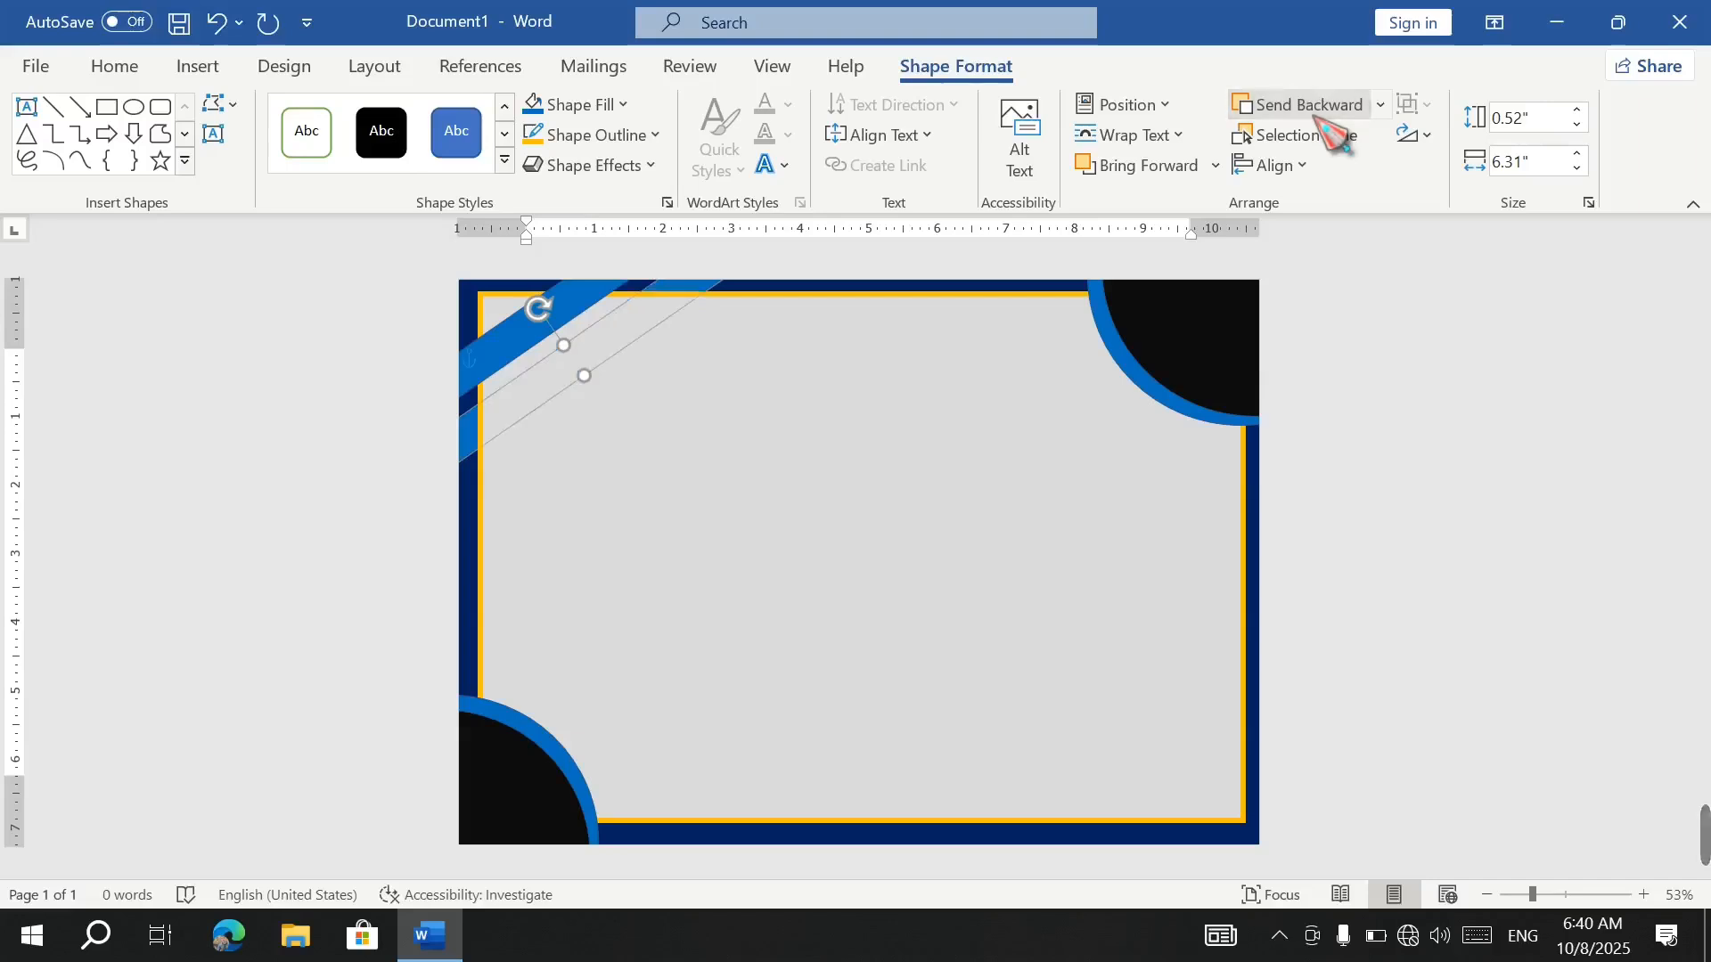
pyautogui.click(952, 512)
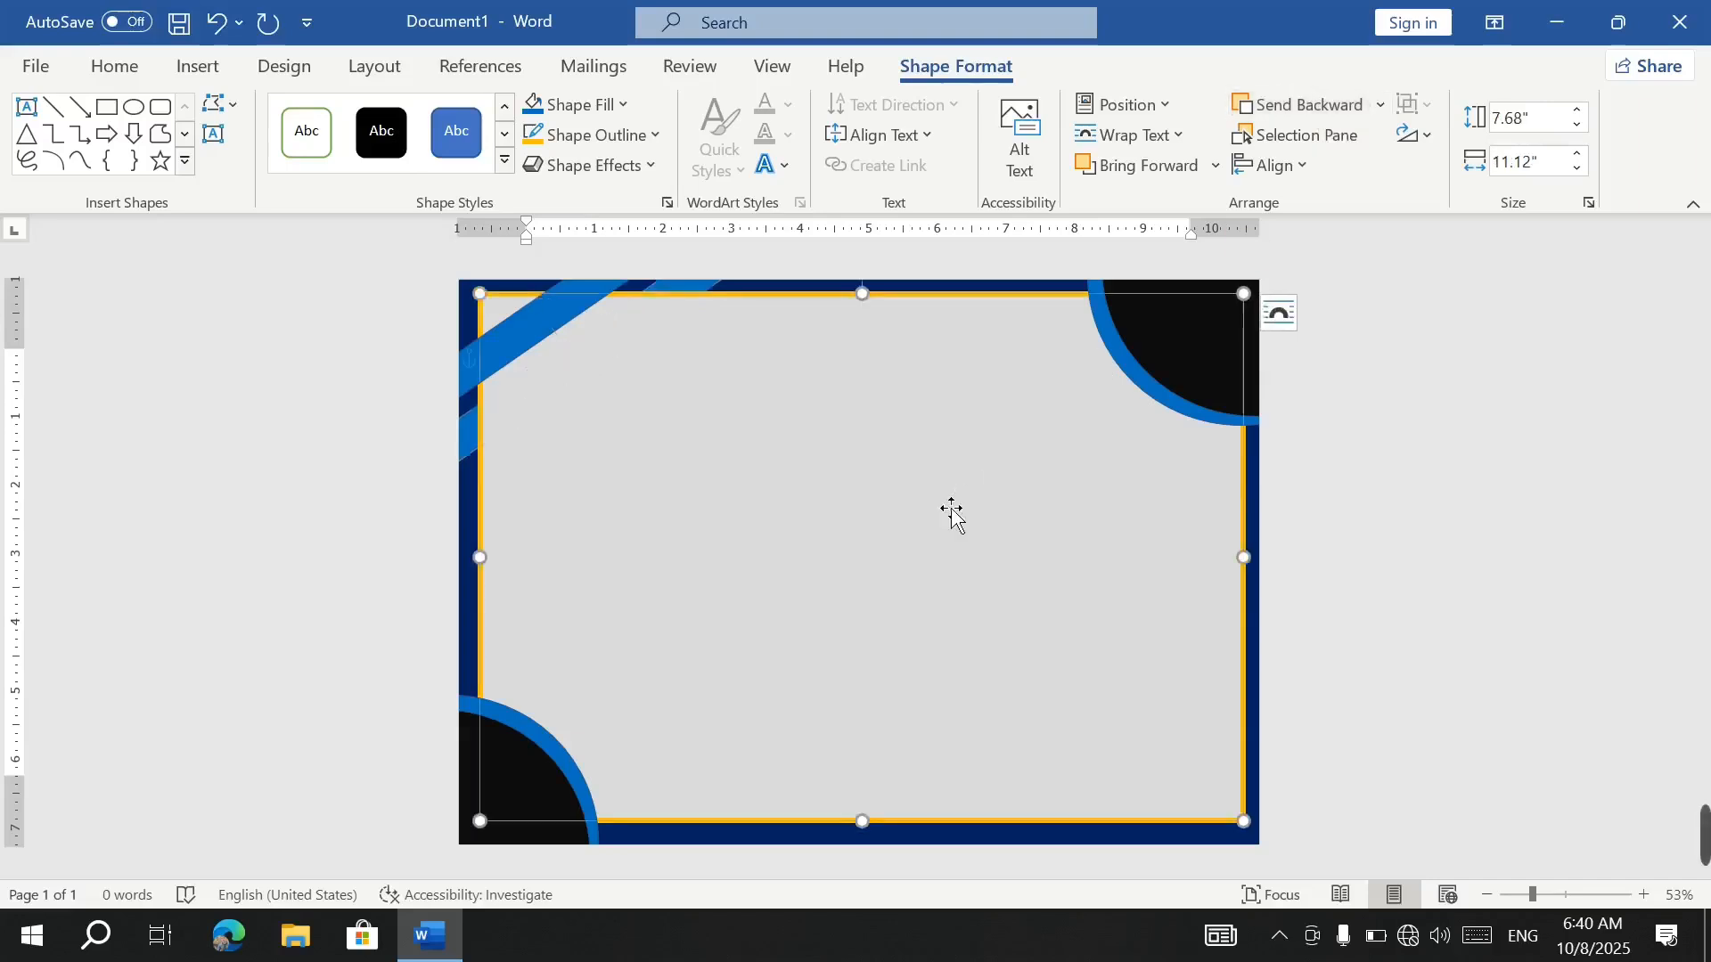
# Copy the top-left stripe across the page's bottom-right corner at a steeper angle and add a parallel copy on its inner side.
pyautogui.click(548, 343)
pyautogui.moveTo(552, 344); pyautogui.dragTo(1043, 734)
pyautogui.moveTo(954, 661); pyautogui.dragTo(1235, 781)
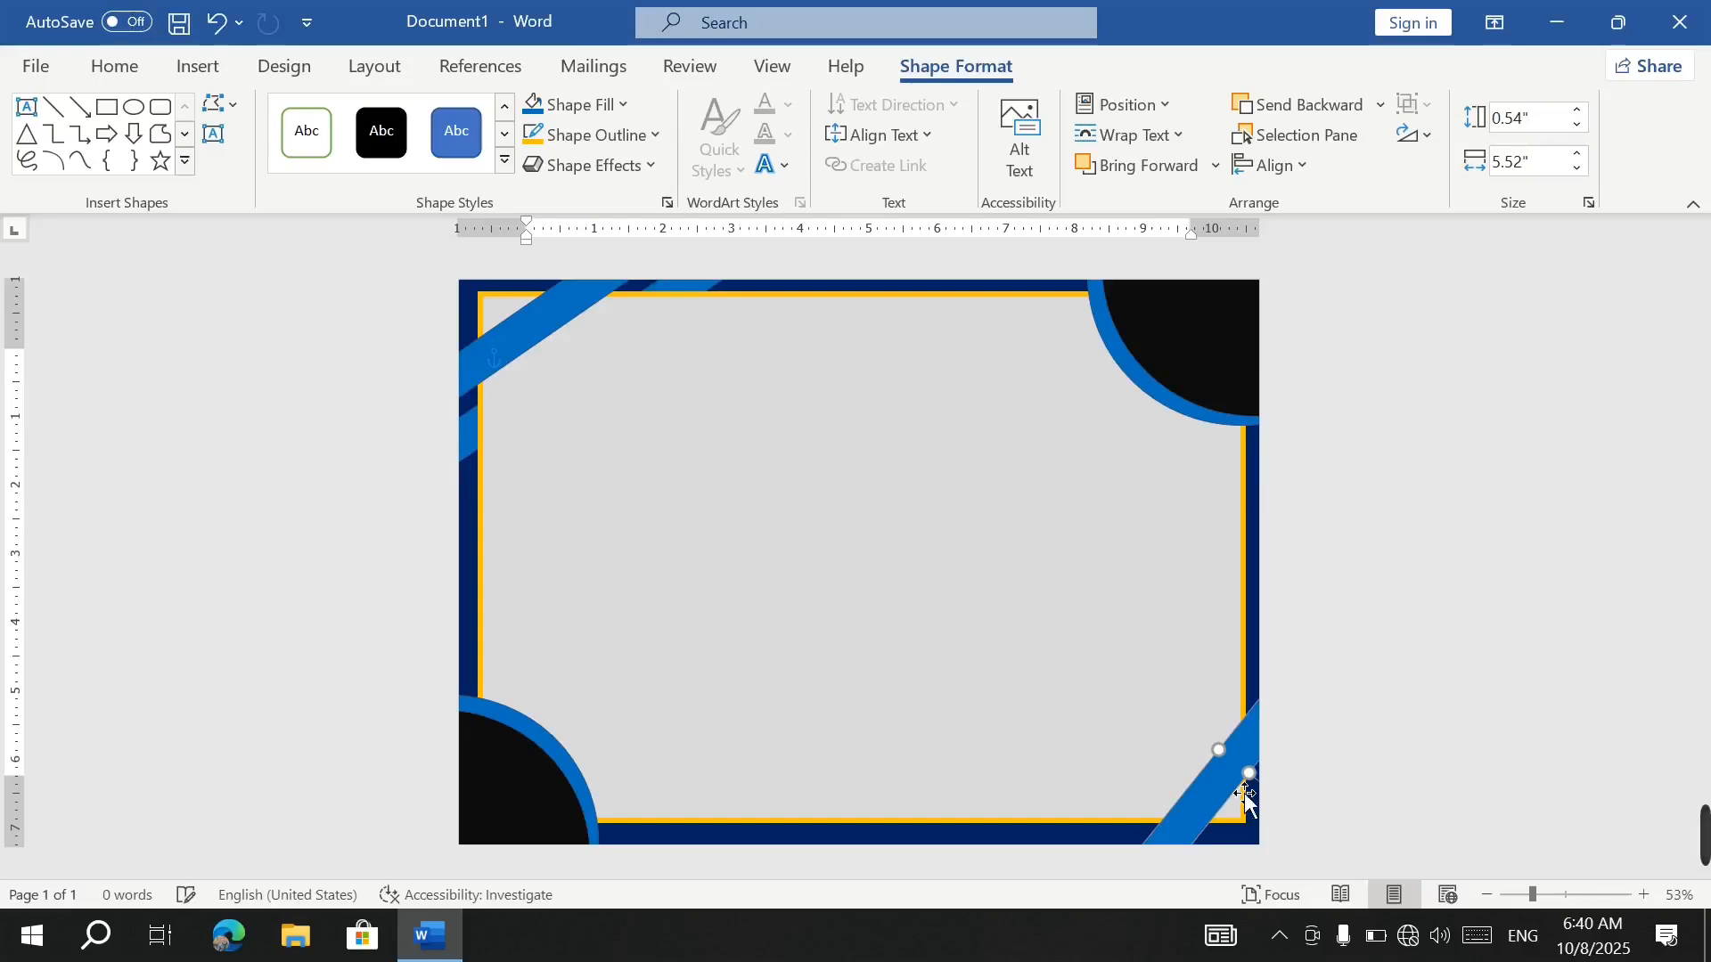
pyautogui.moveTo(1245, 796); pyautogui.dragTo(1197, 742)
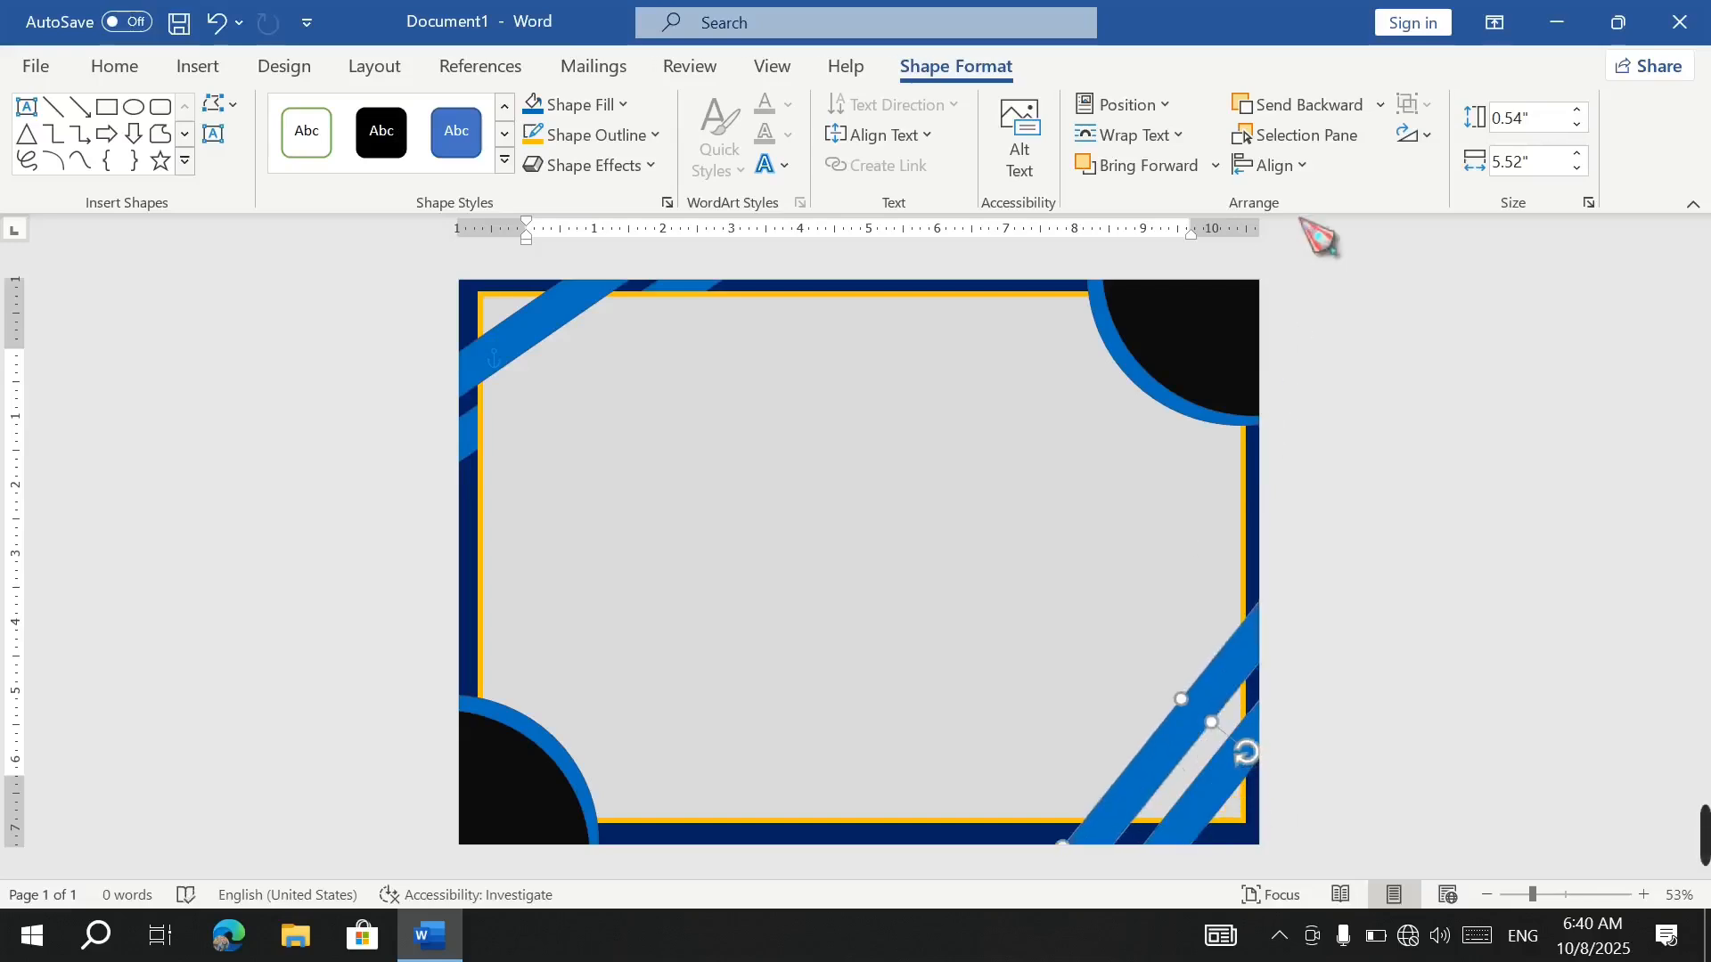
# Send the inner bottom-right stripe behind the gray panel, keeping the outer stripe in front.
pyautogui.click(1355, 119)
pyautogui.click(1355, 119)
pyautogui.click(1355, 120)
pyautogui.click(1355, 119)
pyautogui.click(1354, 118)
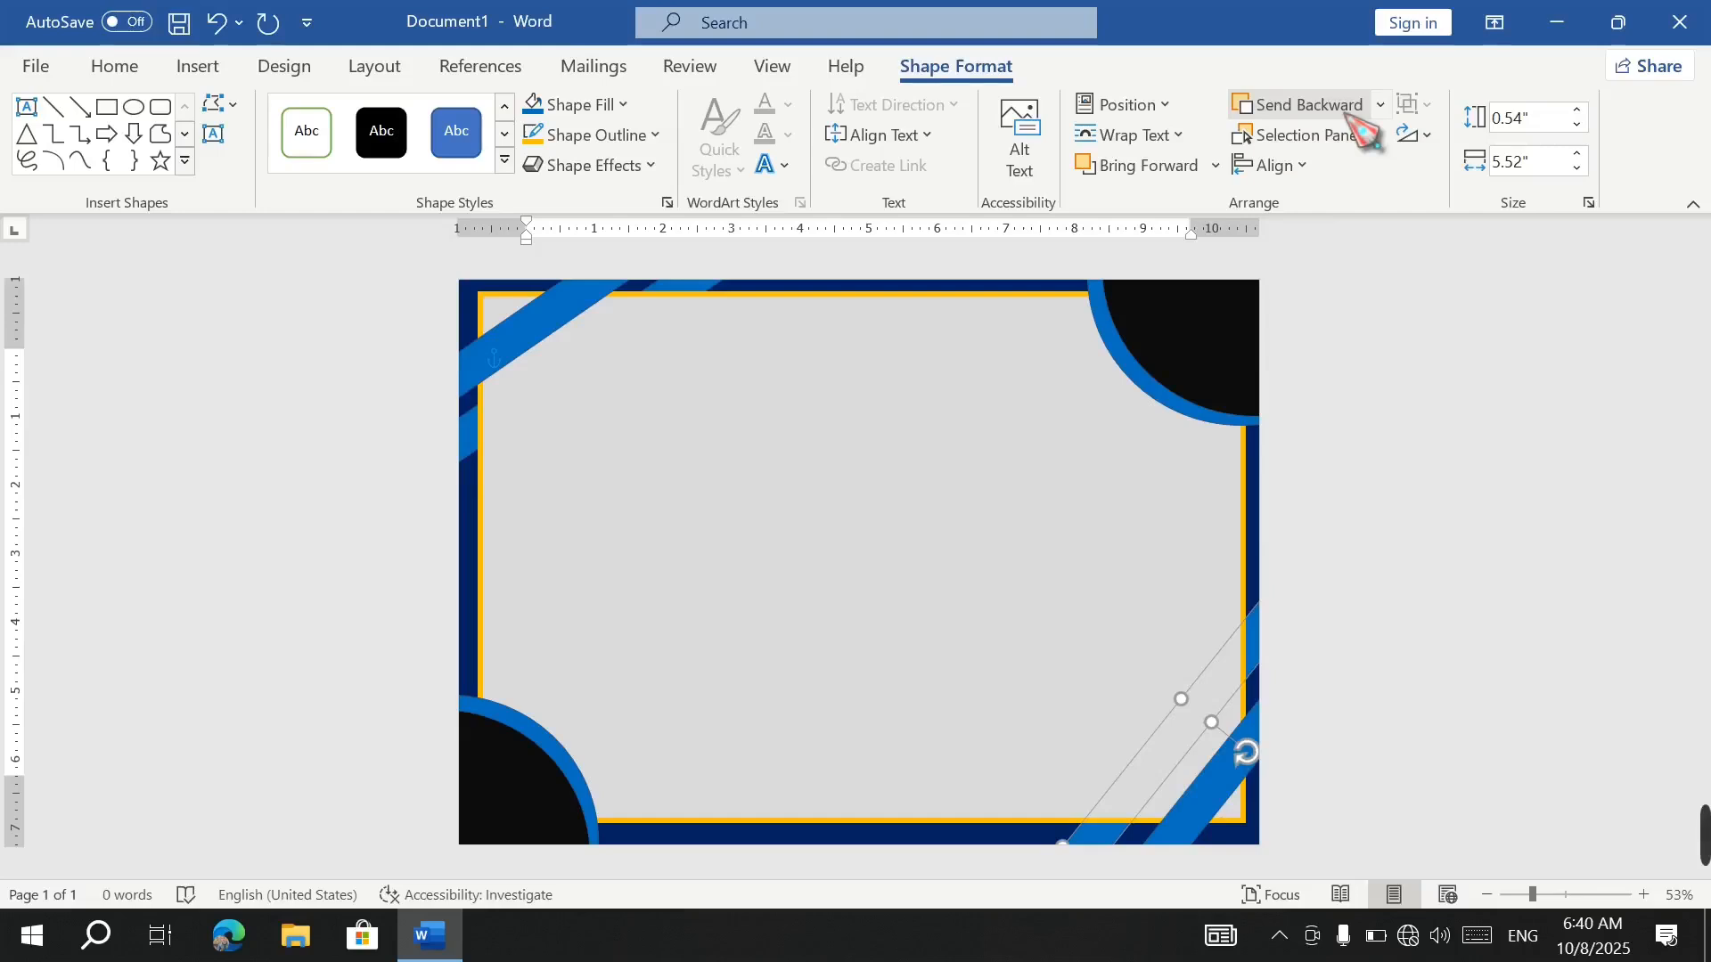
pyautogui.click(1040, 535)
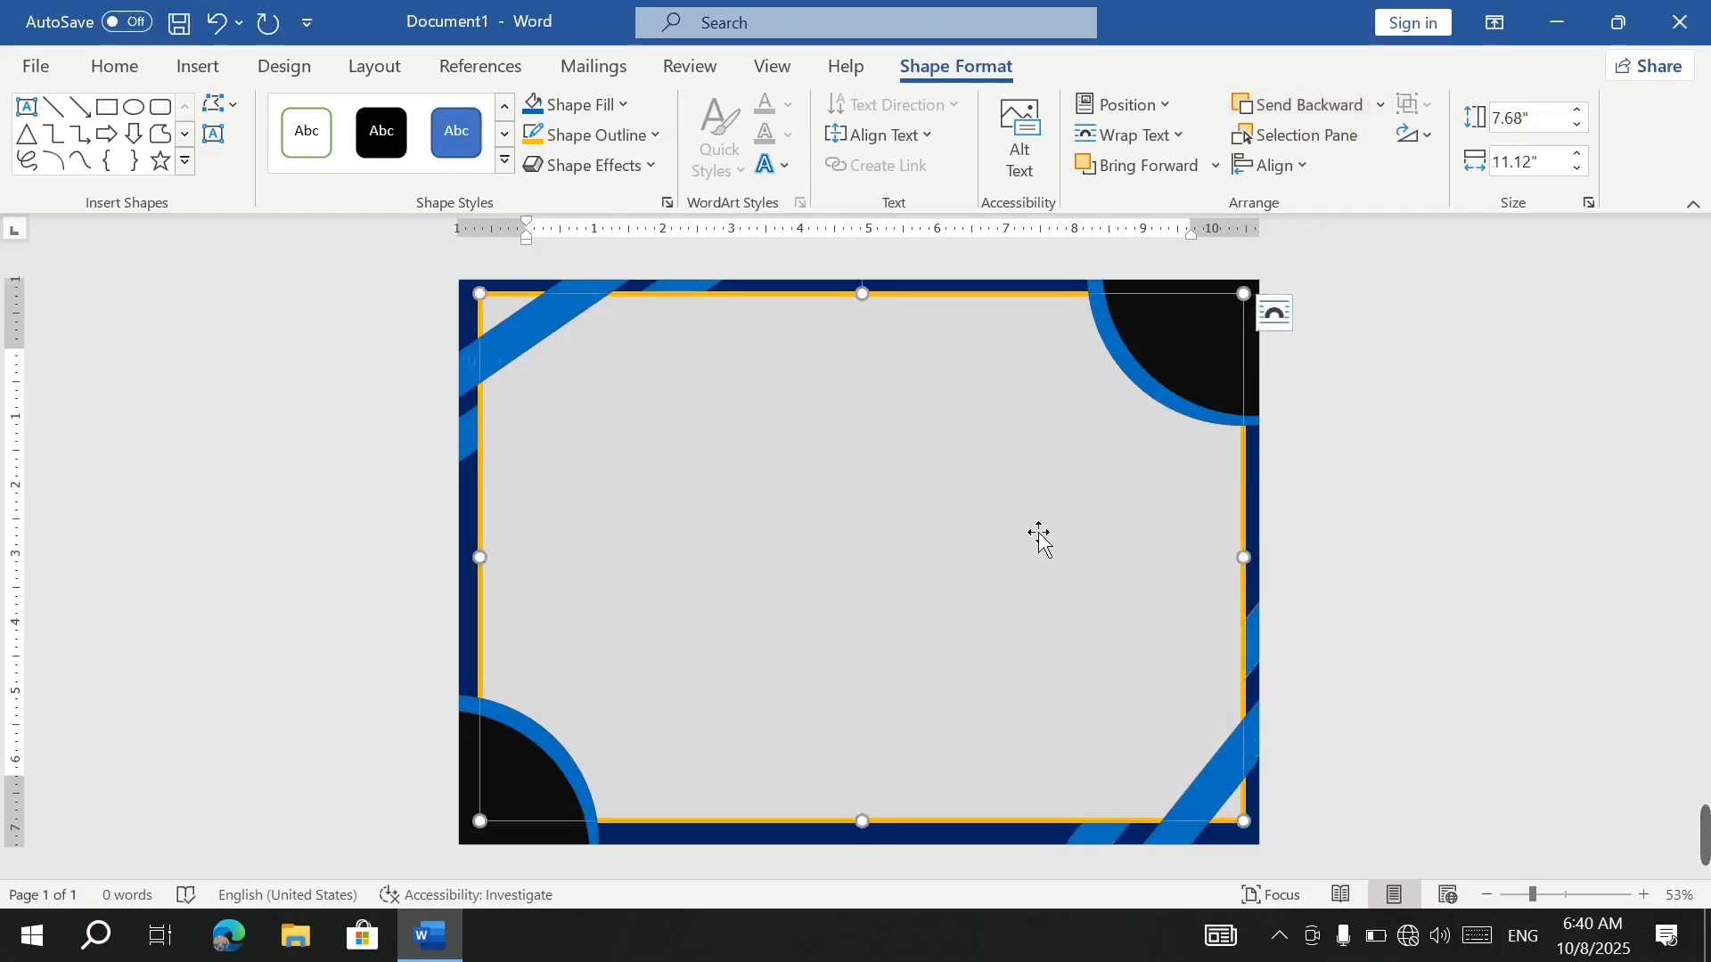
pyautogui.click(1235, 813)
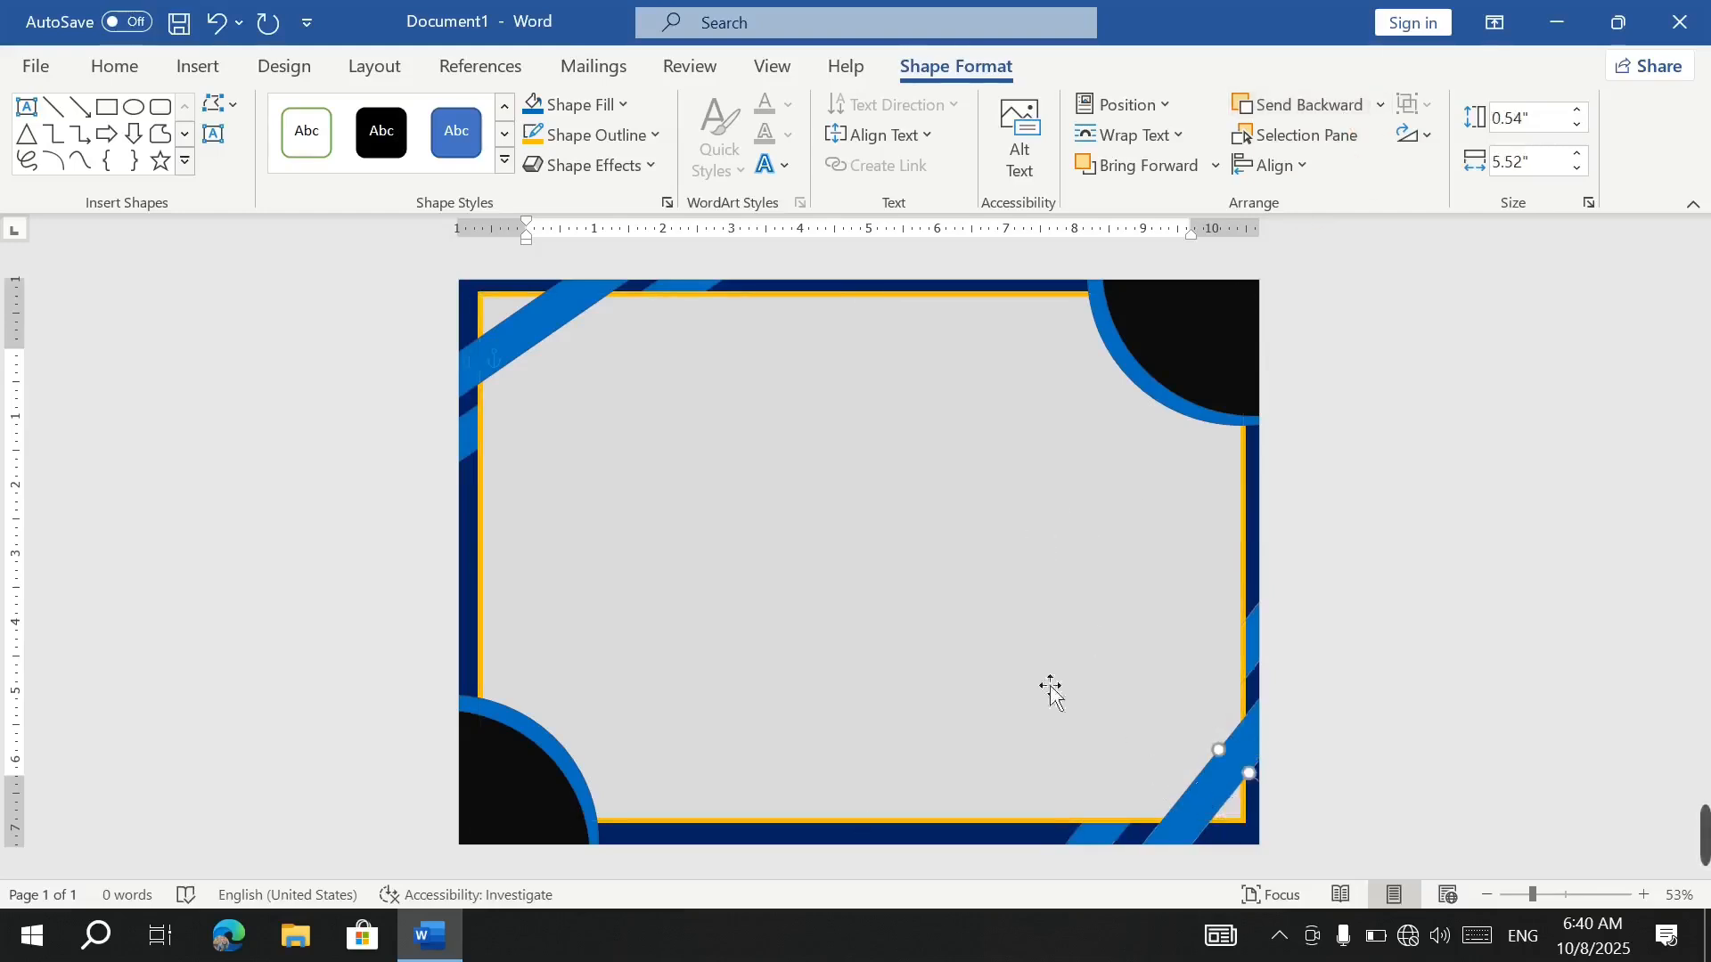
pyautogui.click(867, 516)
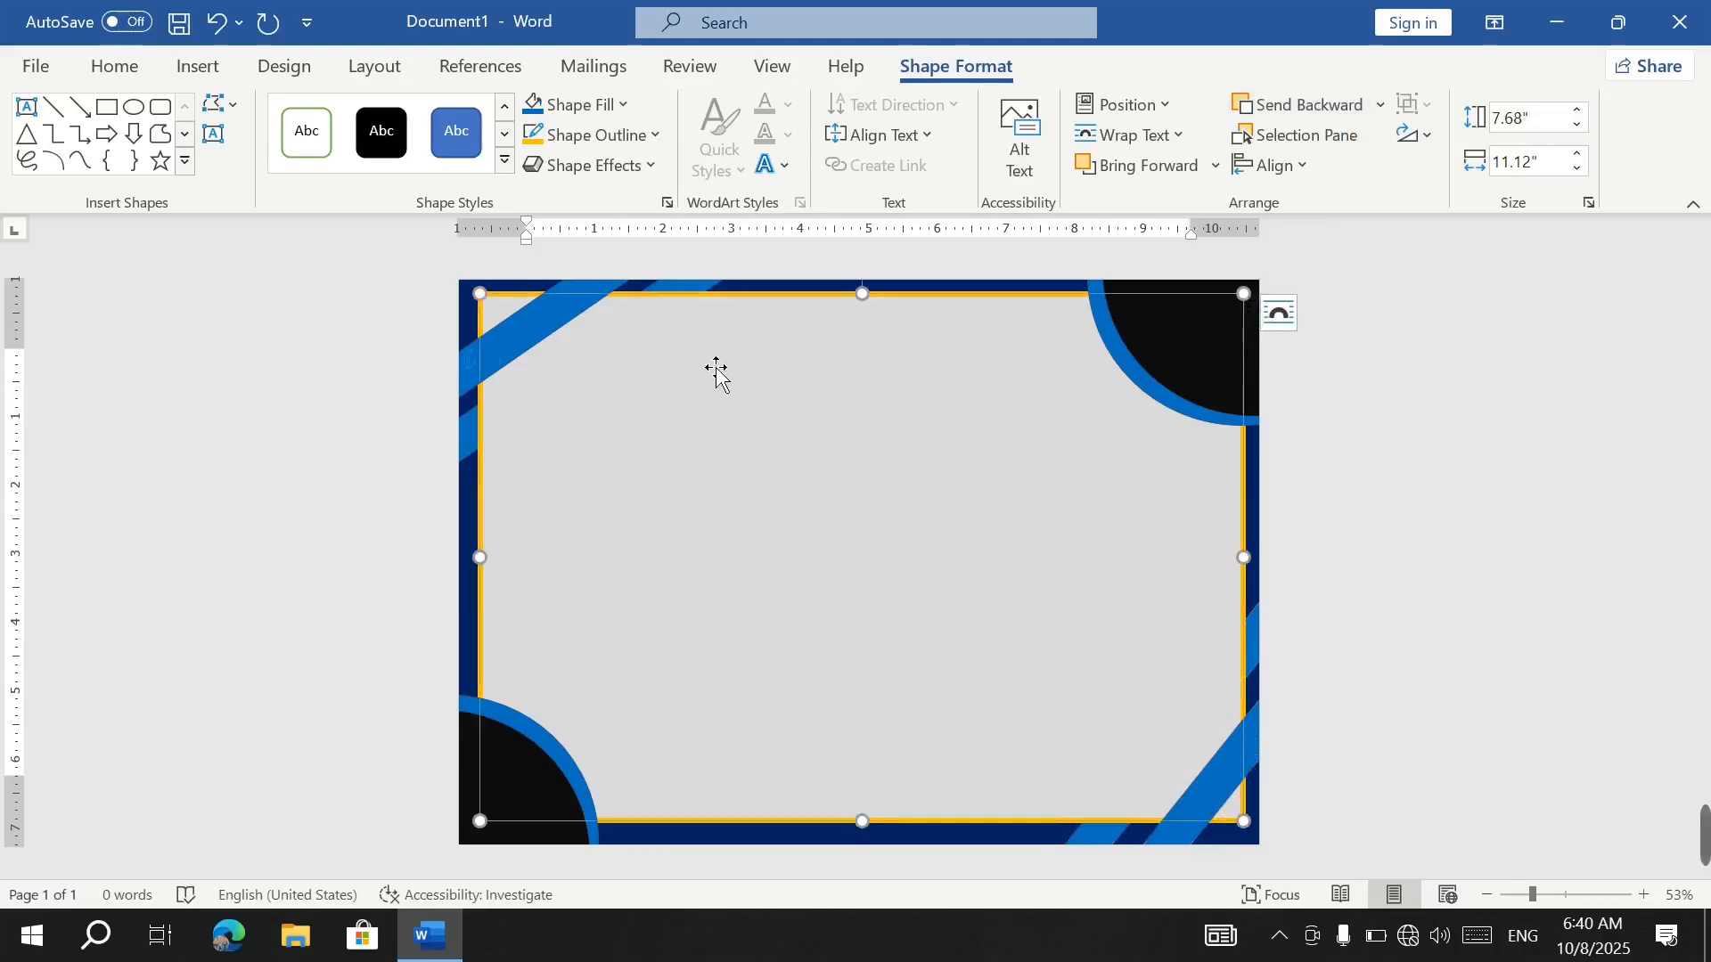
# Add a text box about 1.09 in high and 6.18 in wide near the top of the panel, reading "Certificate of APPRECIATION".
pyautogui.click(30, 112)
pyautogui.moveTo(628, 341); pyautogui.dragTo(1053, 417)
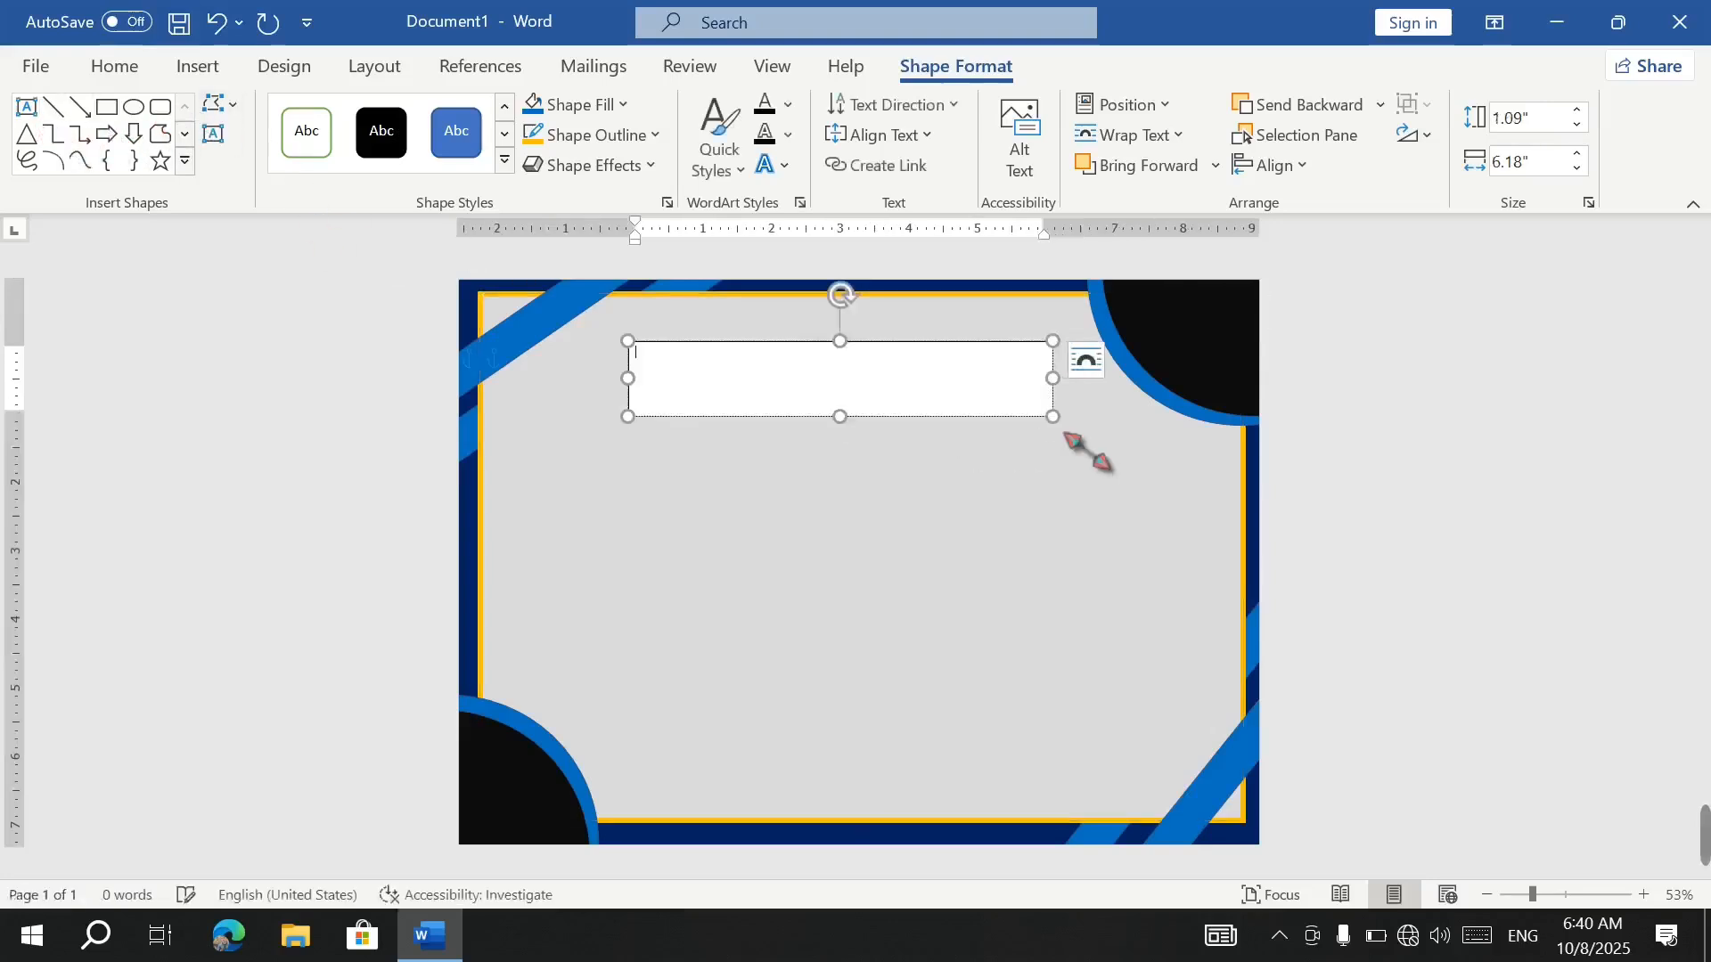
pyautogui.write('Cerit')
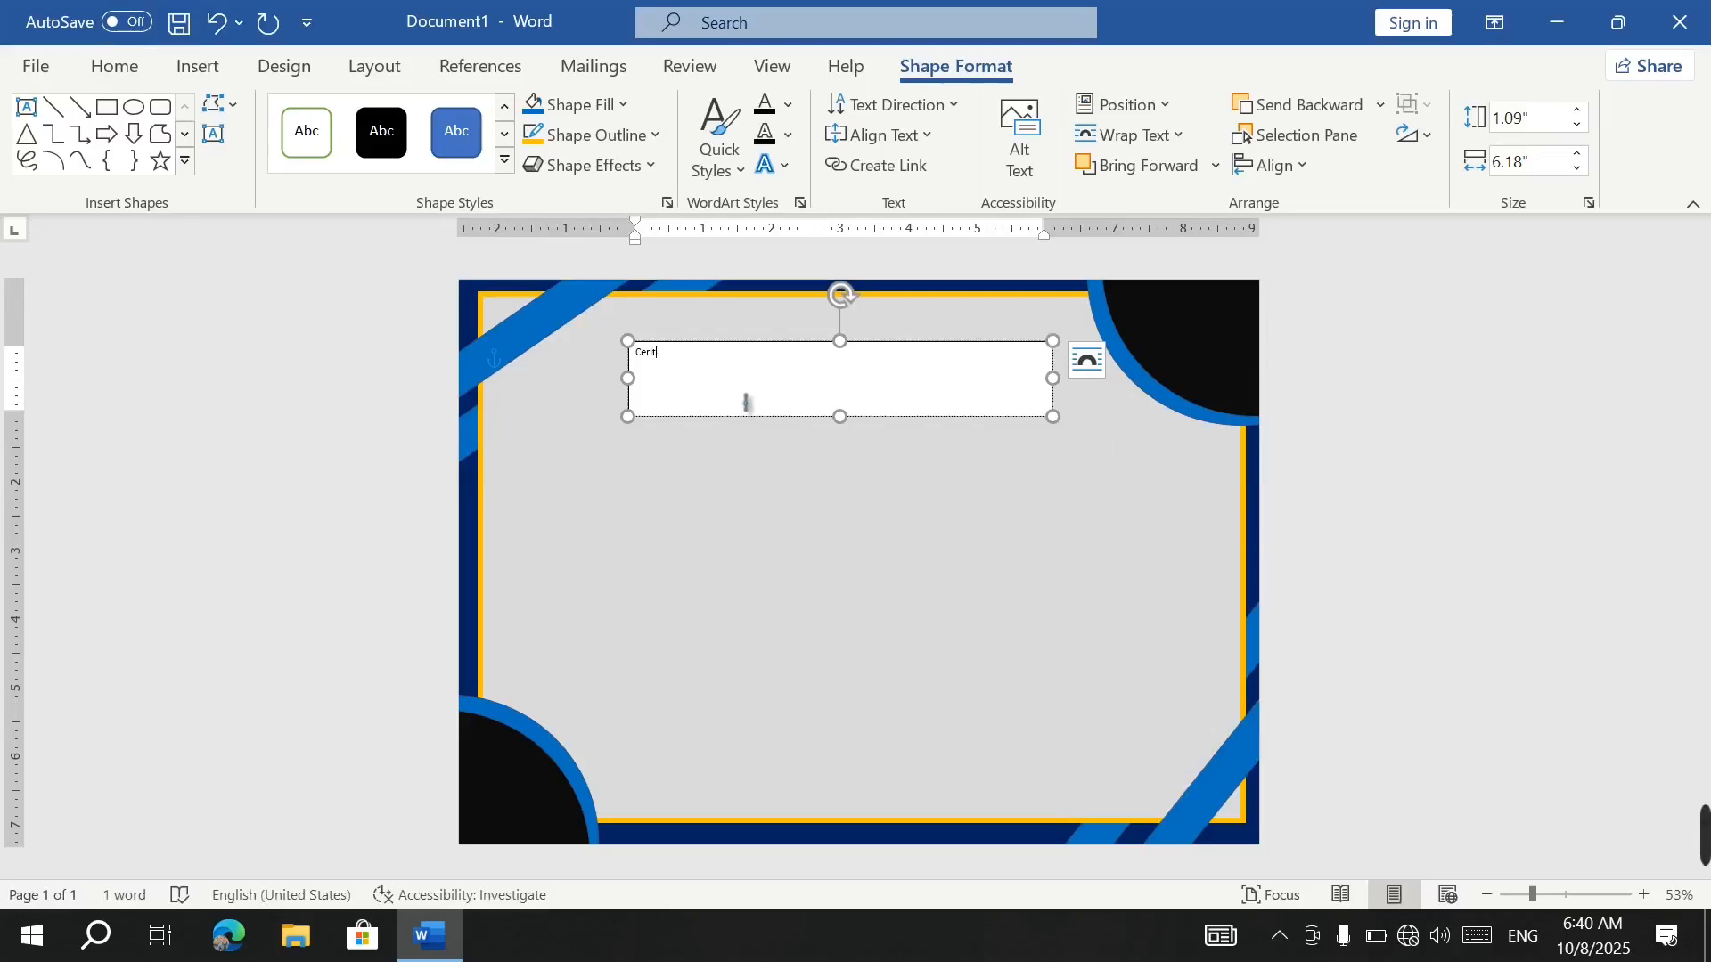
pyautogui.write('Certifica')
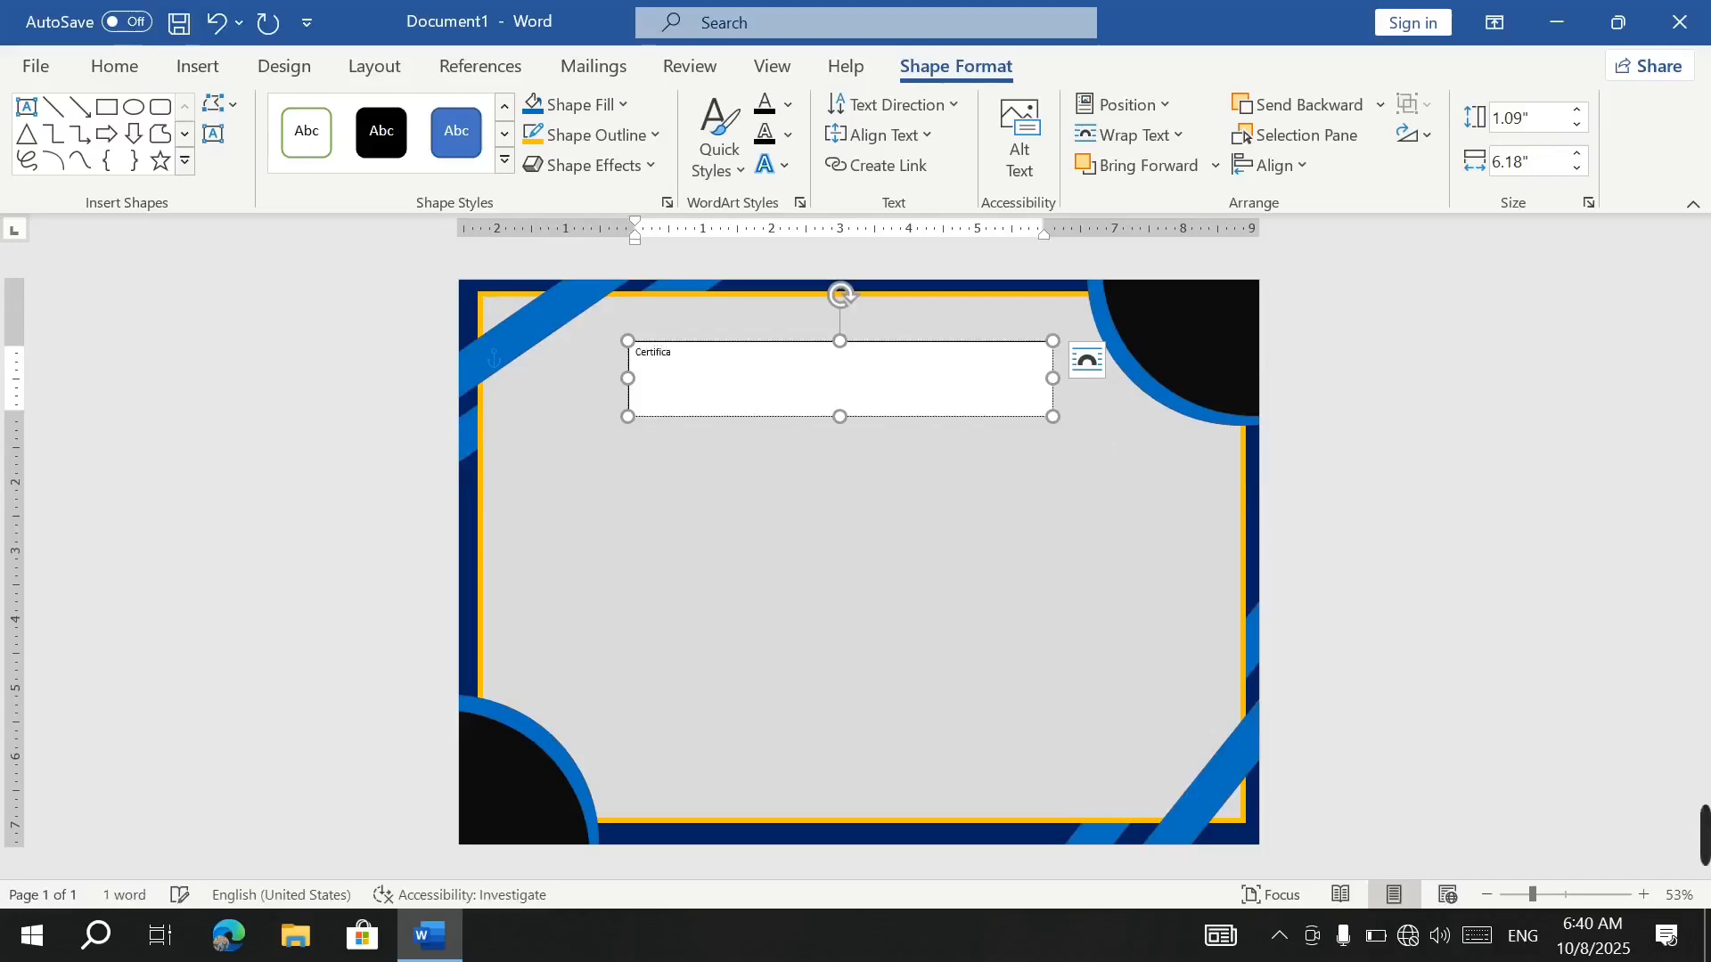
pyautogui.write('te of ')
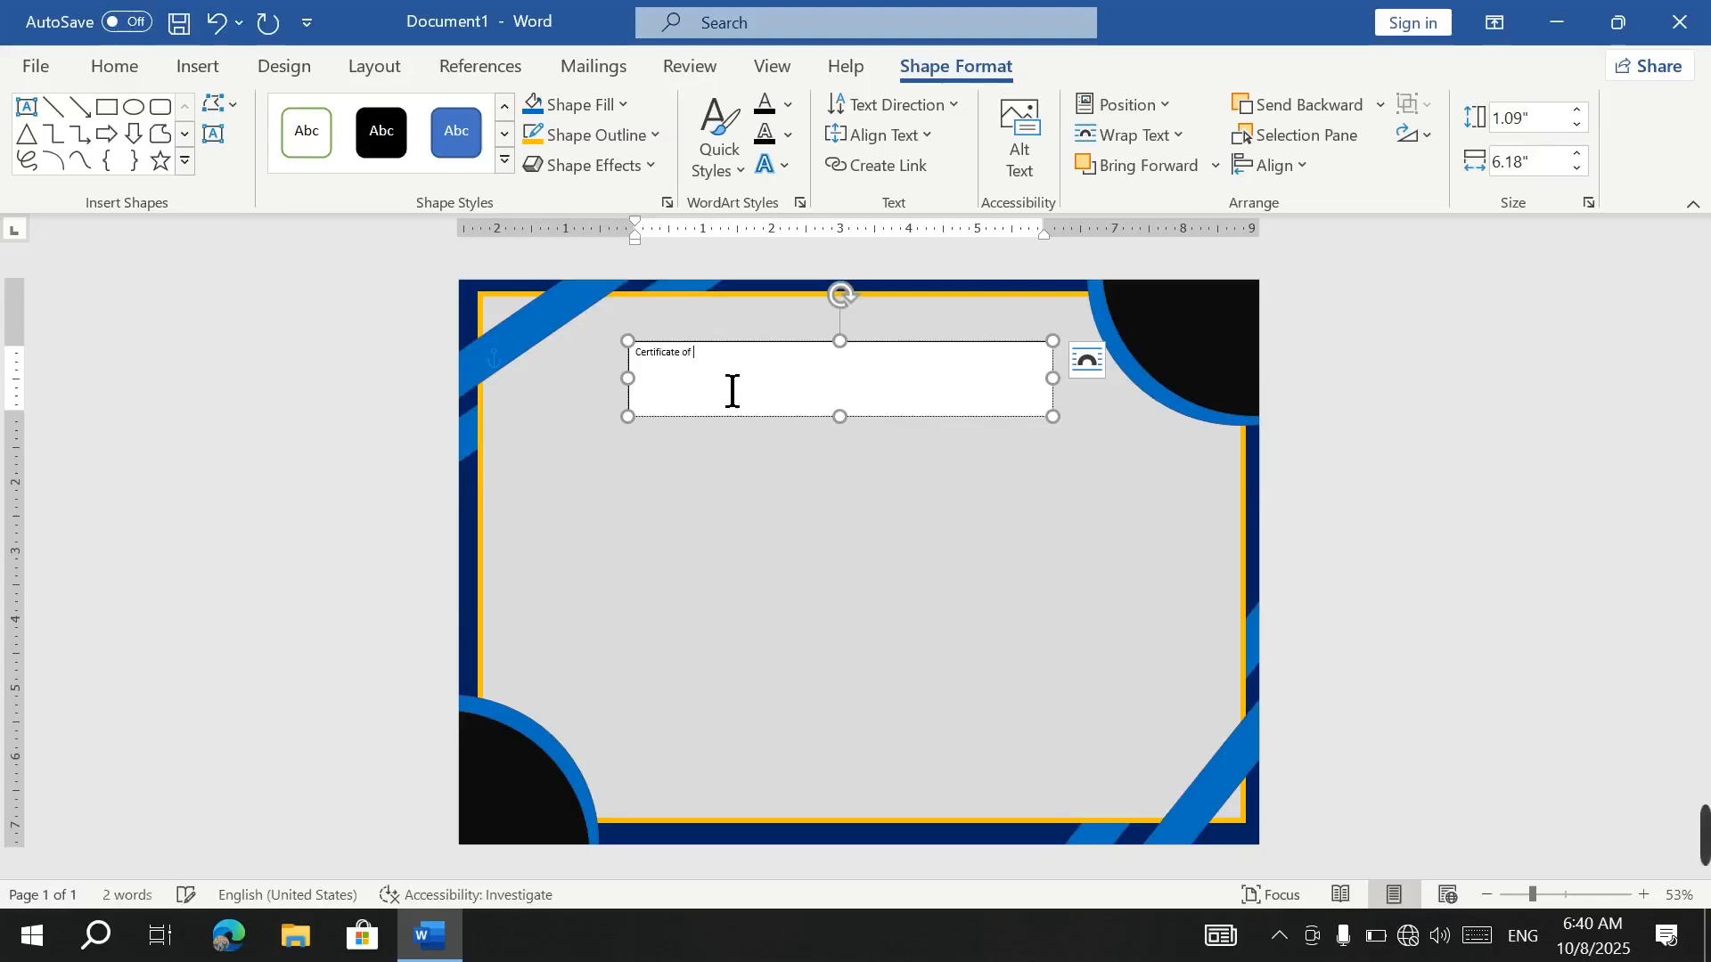
pyautogui.write('APPRECIATION')
# Enlarge the whole certificate title, centre it in its text box and make it bold.
pyautogui.hotkey('ctrl', 'a')
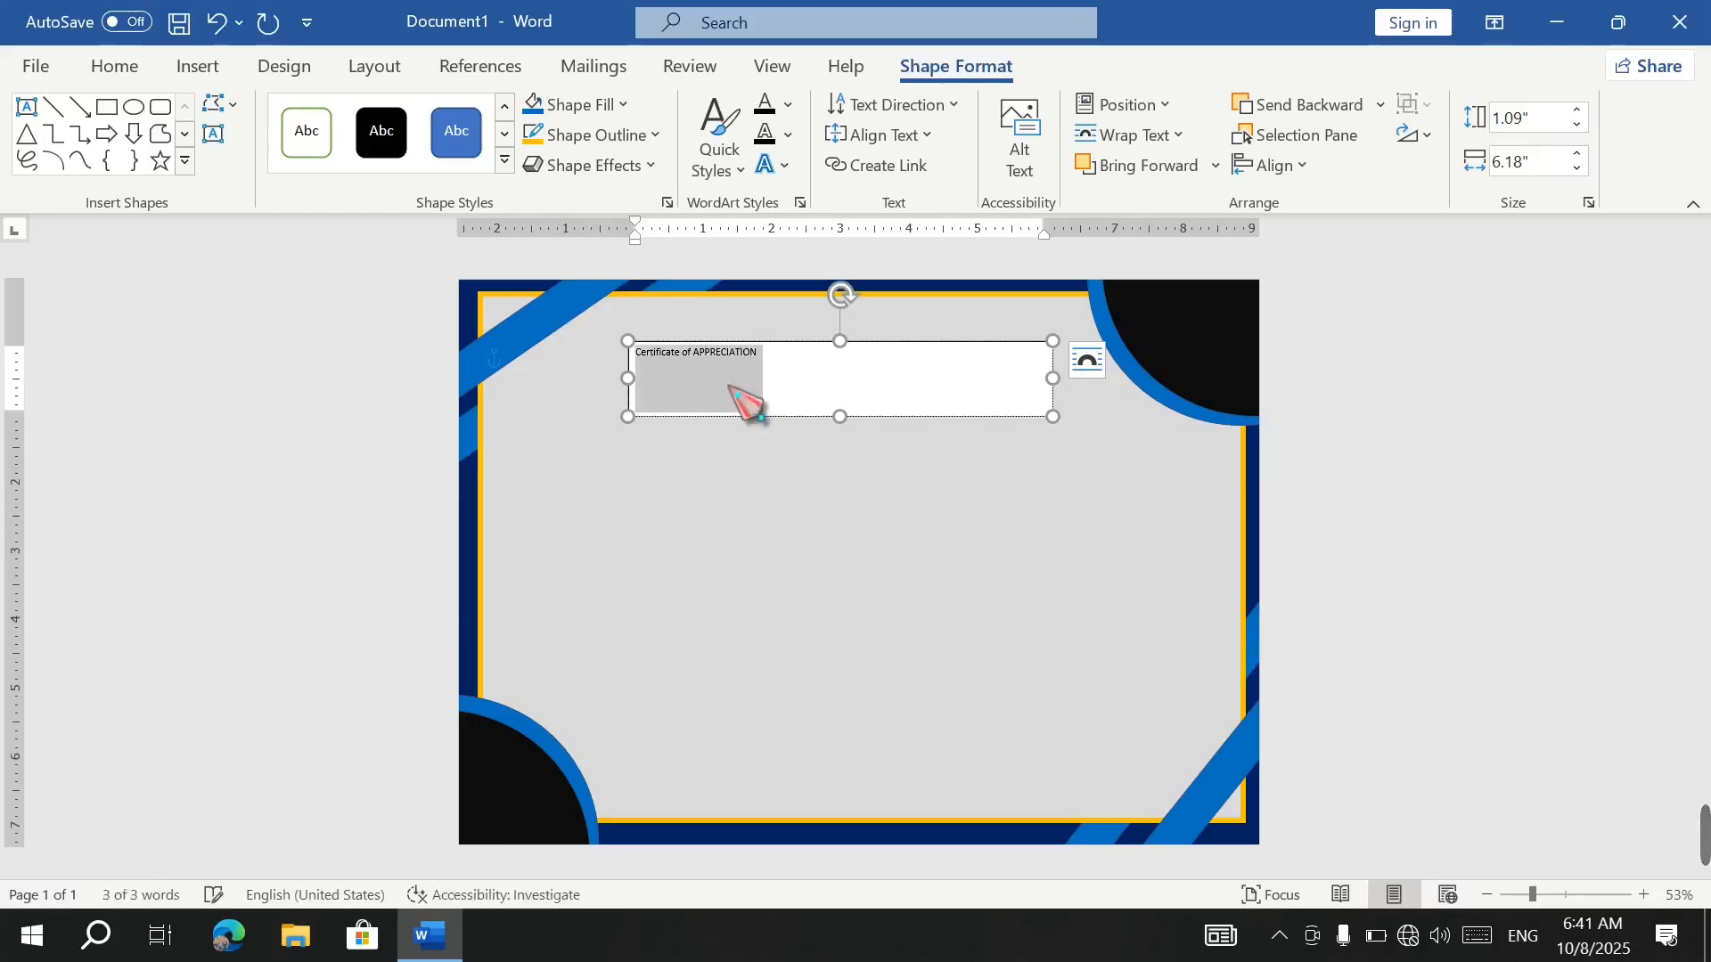
pyautogui.hotkey('ctrl', ']')
pyautogui.hotkey('ctrl', ']')
pyautogui.hotkey('ctrl', ']')
pyautogui.hotkey('ctrl', ']')
pyautogui.hotkey('ctrl', ']')
pyautogui.hotkey('ctrl', ']')
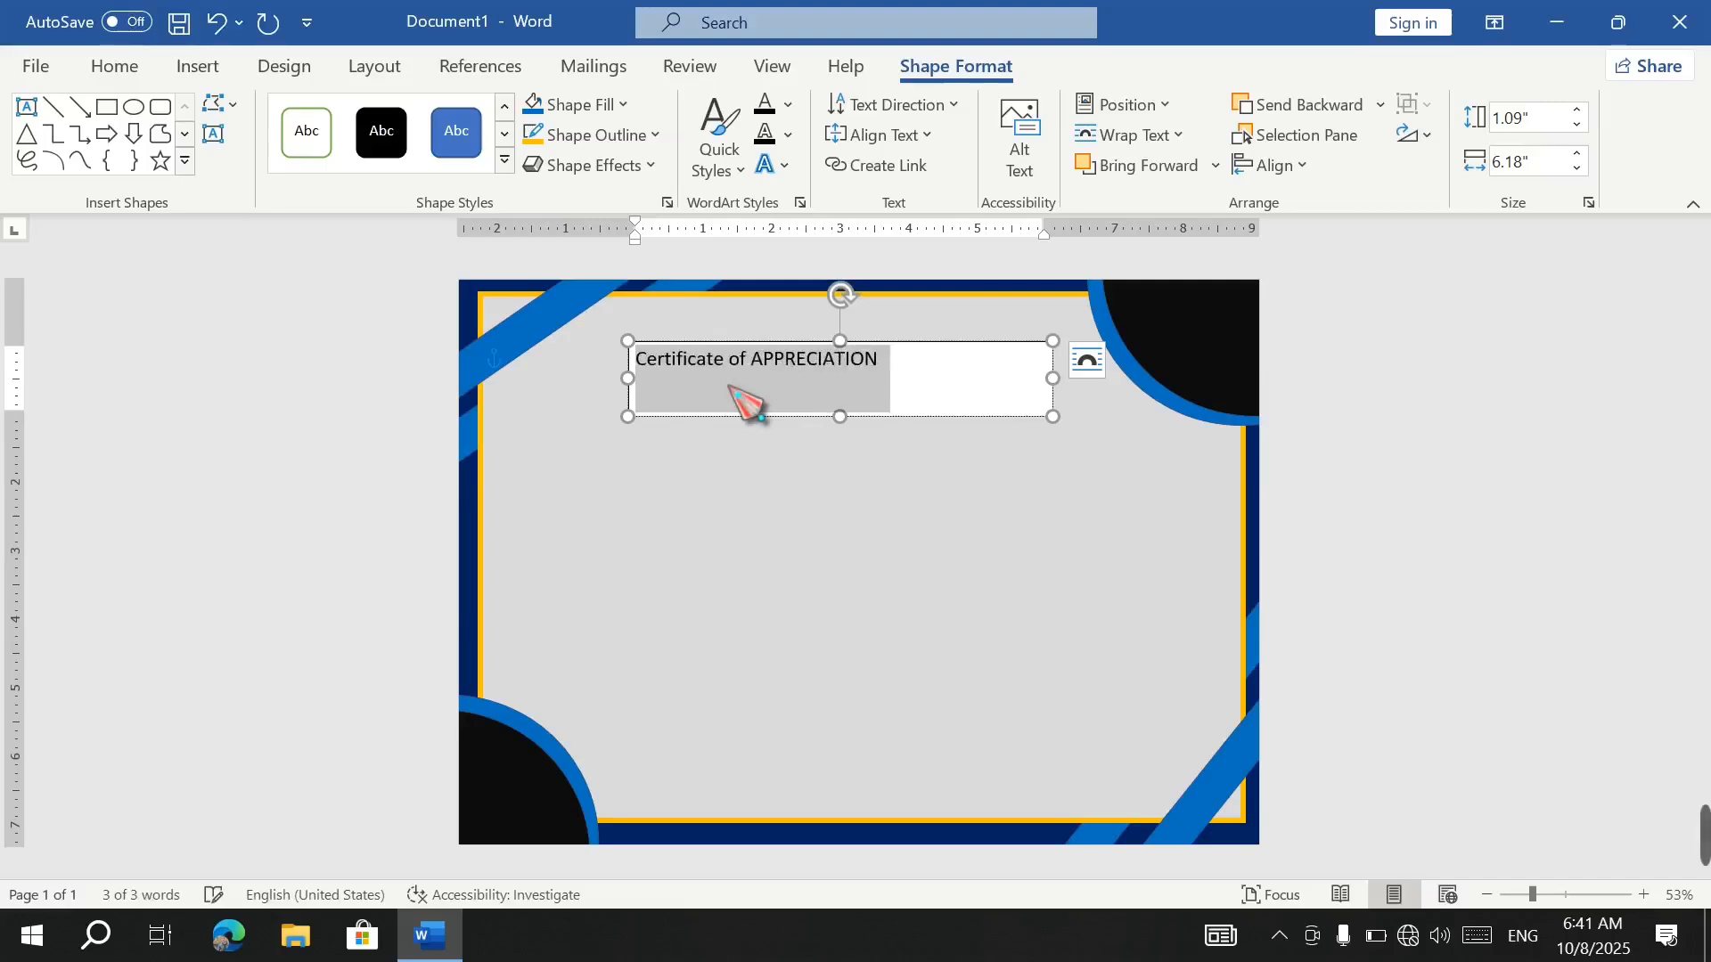
pyautogui.hotkey('ctrl', 'e')
pyautogui.hotkey('ctrl', 'b')
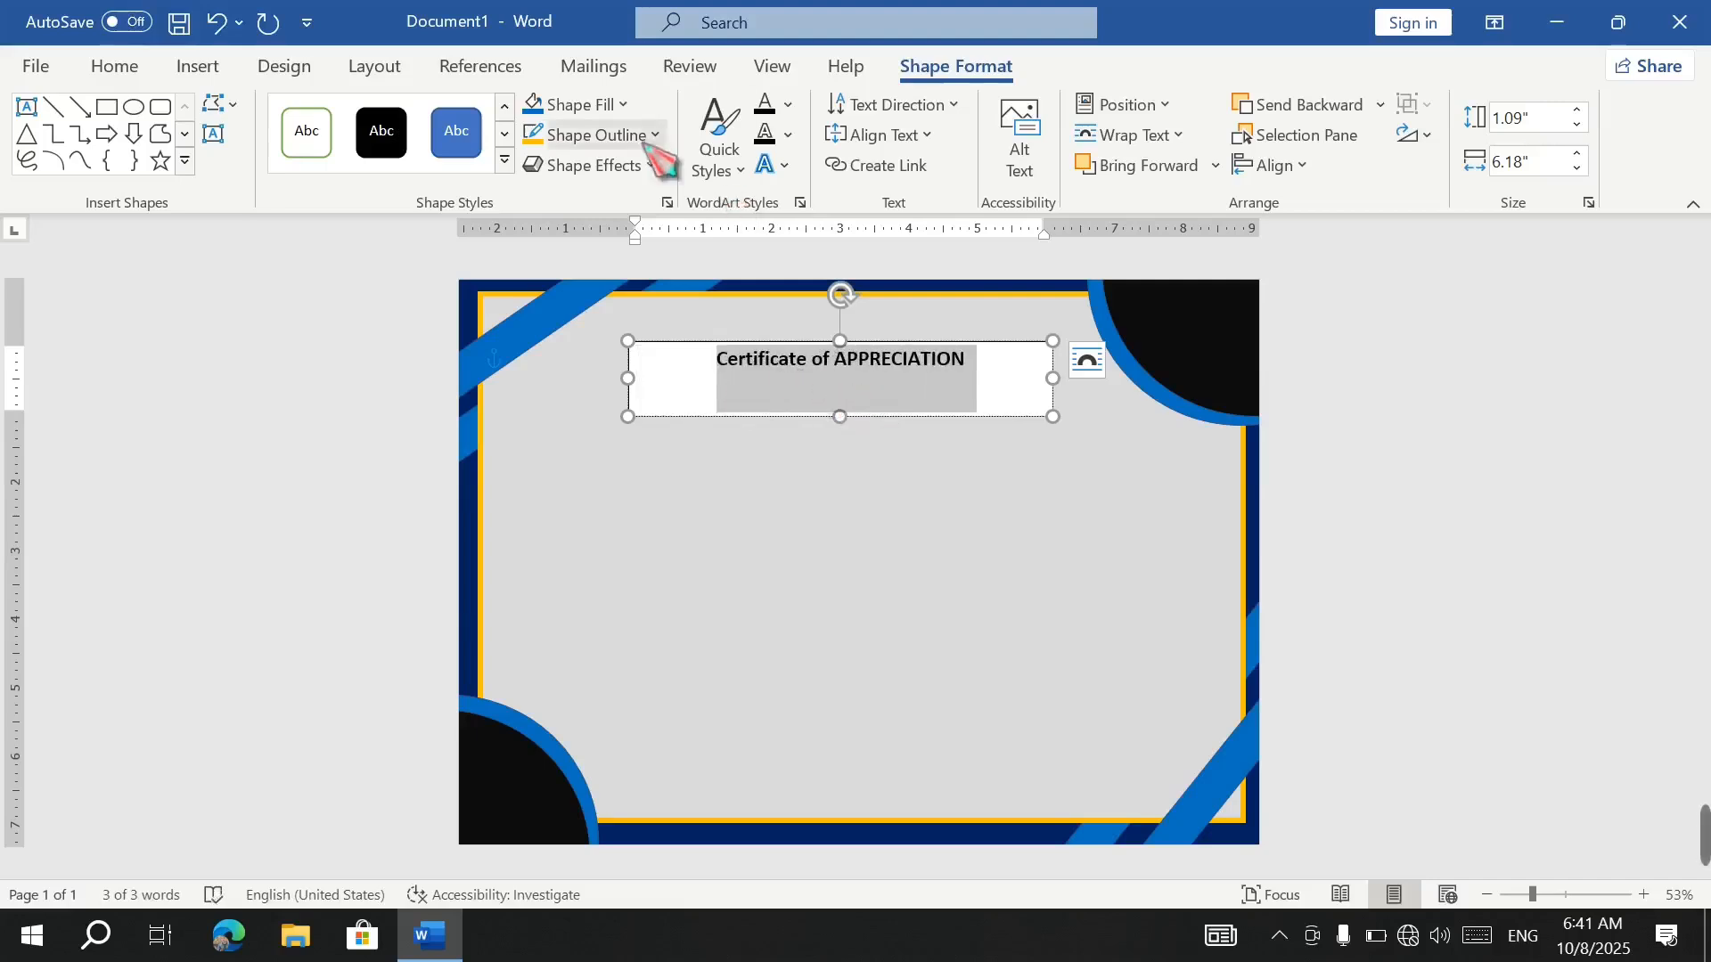
# Remove the fill and the outline from the title's text box.
pyautogui.click(623, 105)
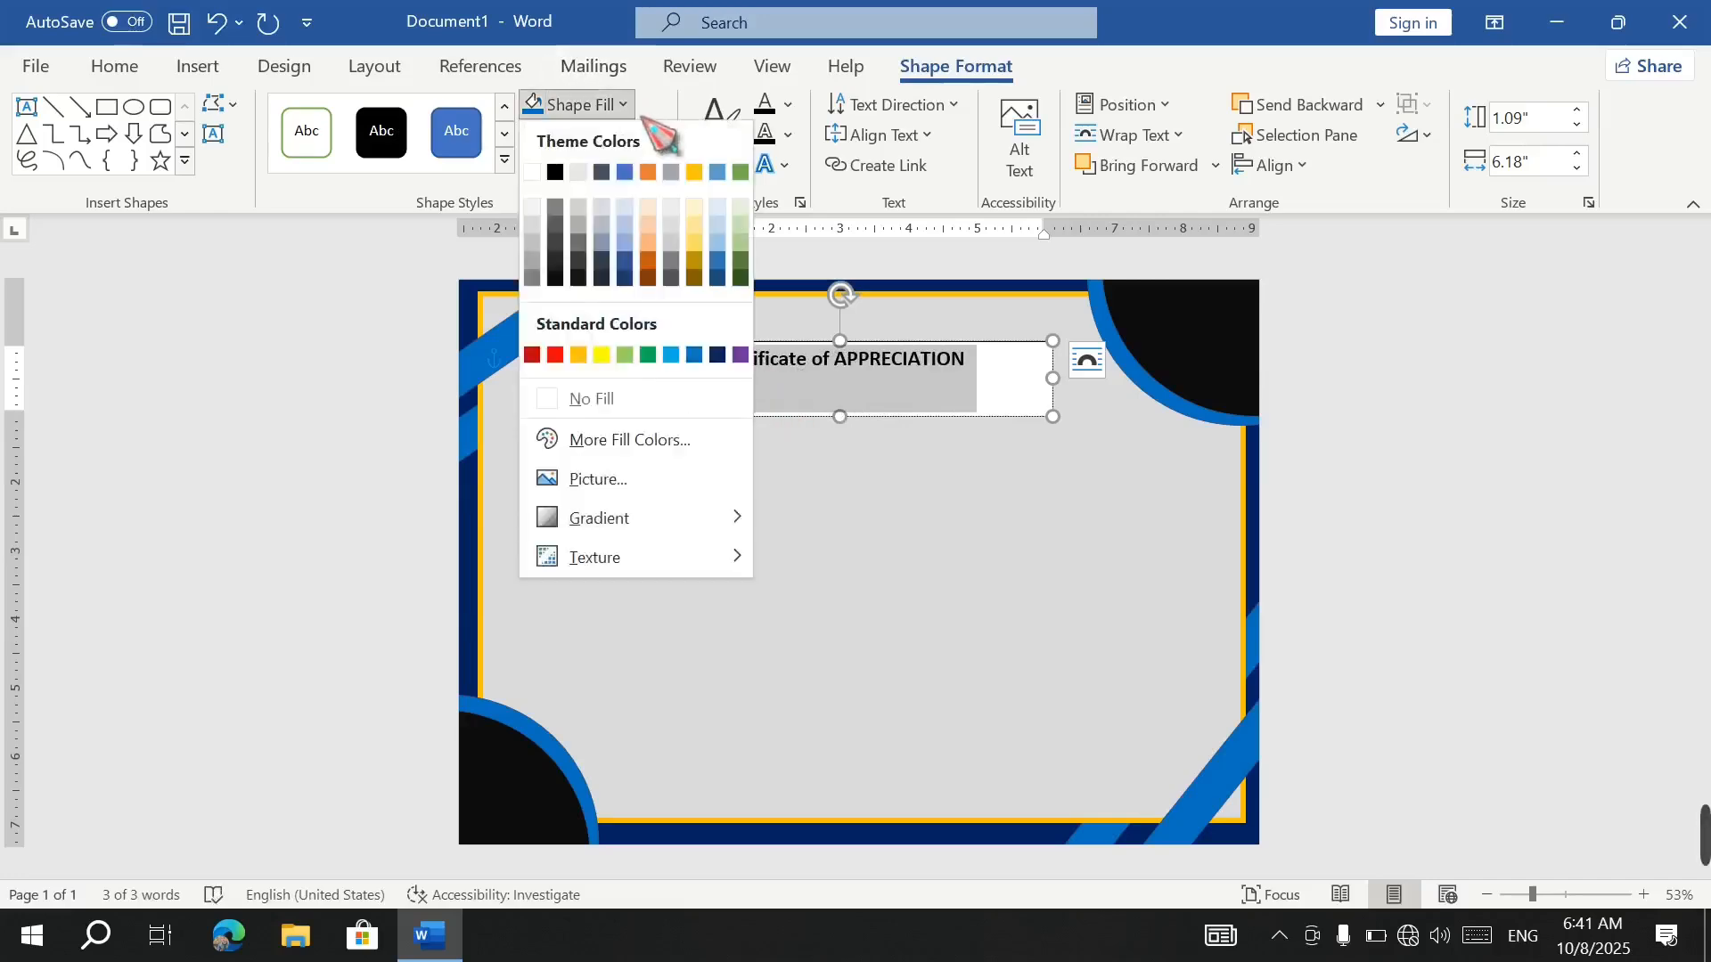
pyautogui.click(606, 410)
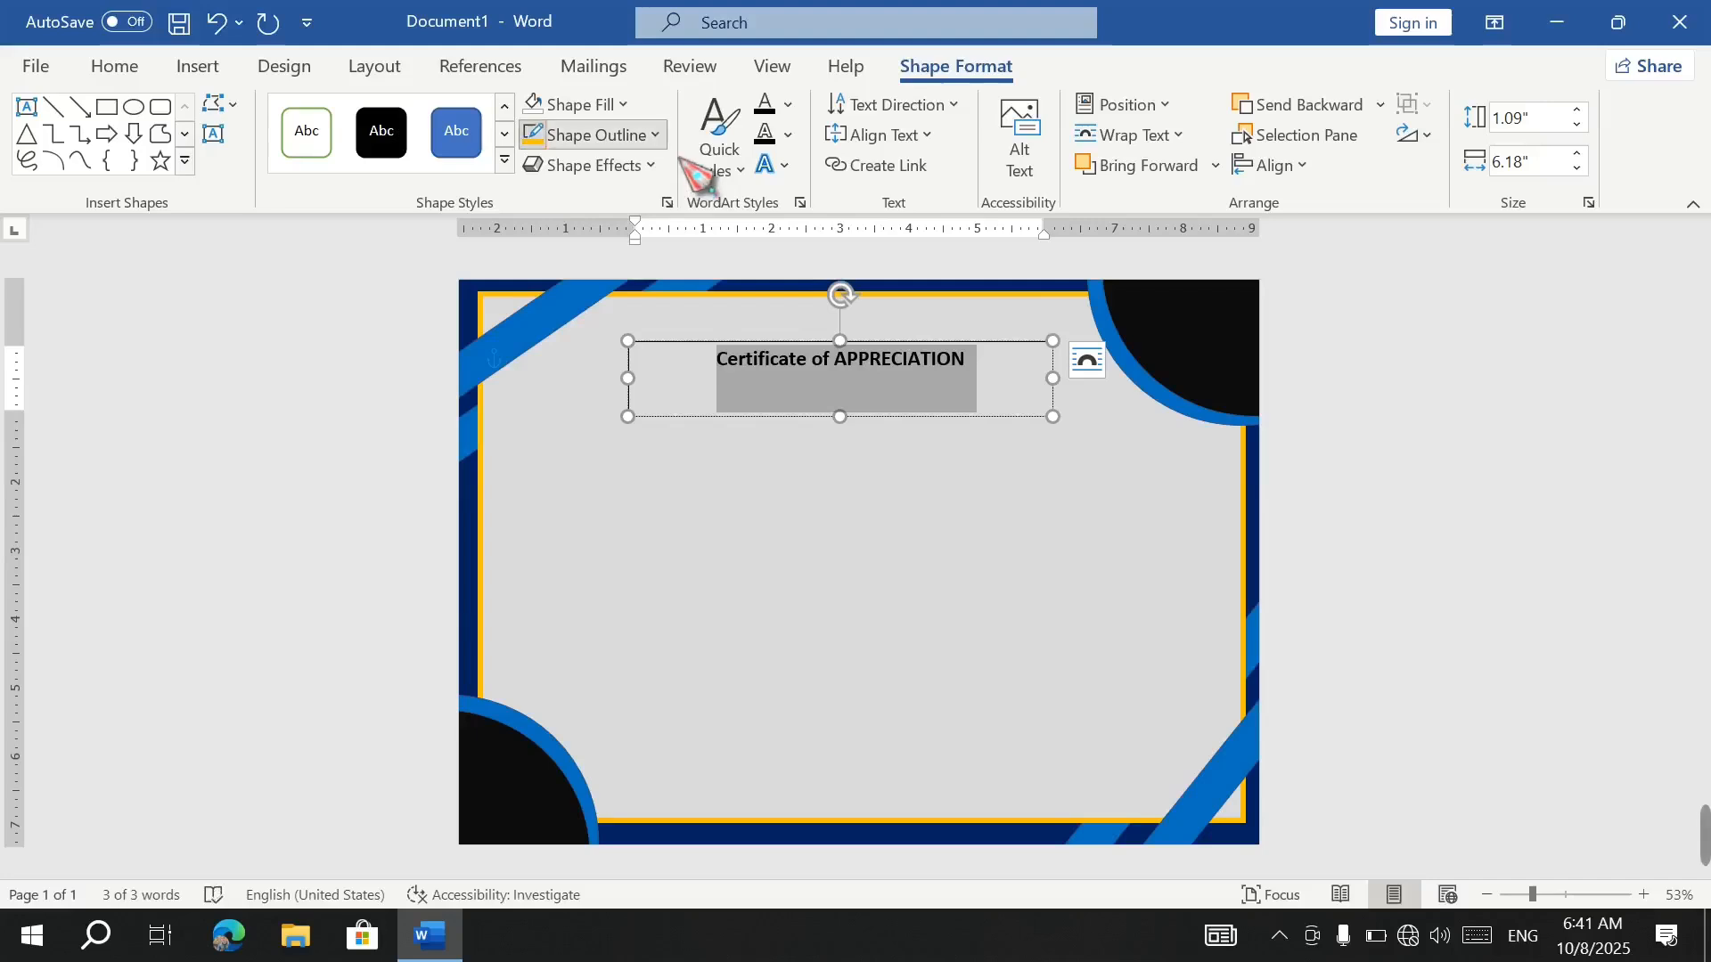
pyautogui.click(641, 136)
pyautogui.click(623, 429)
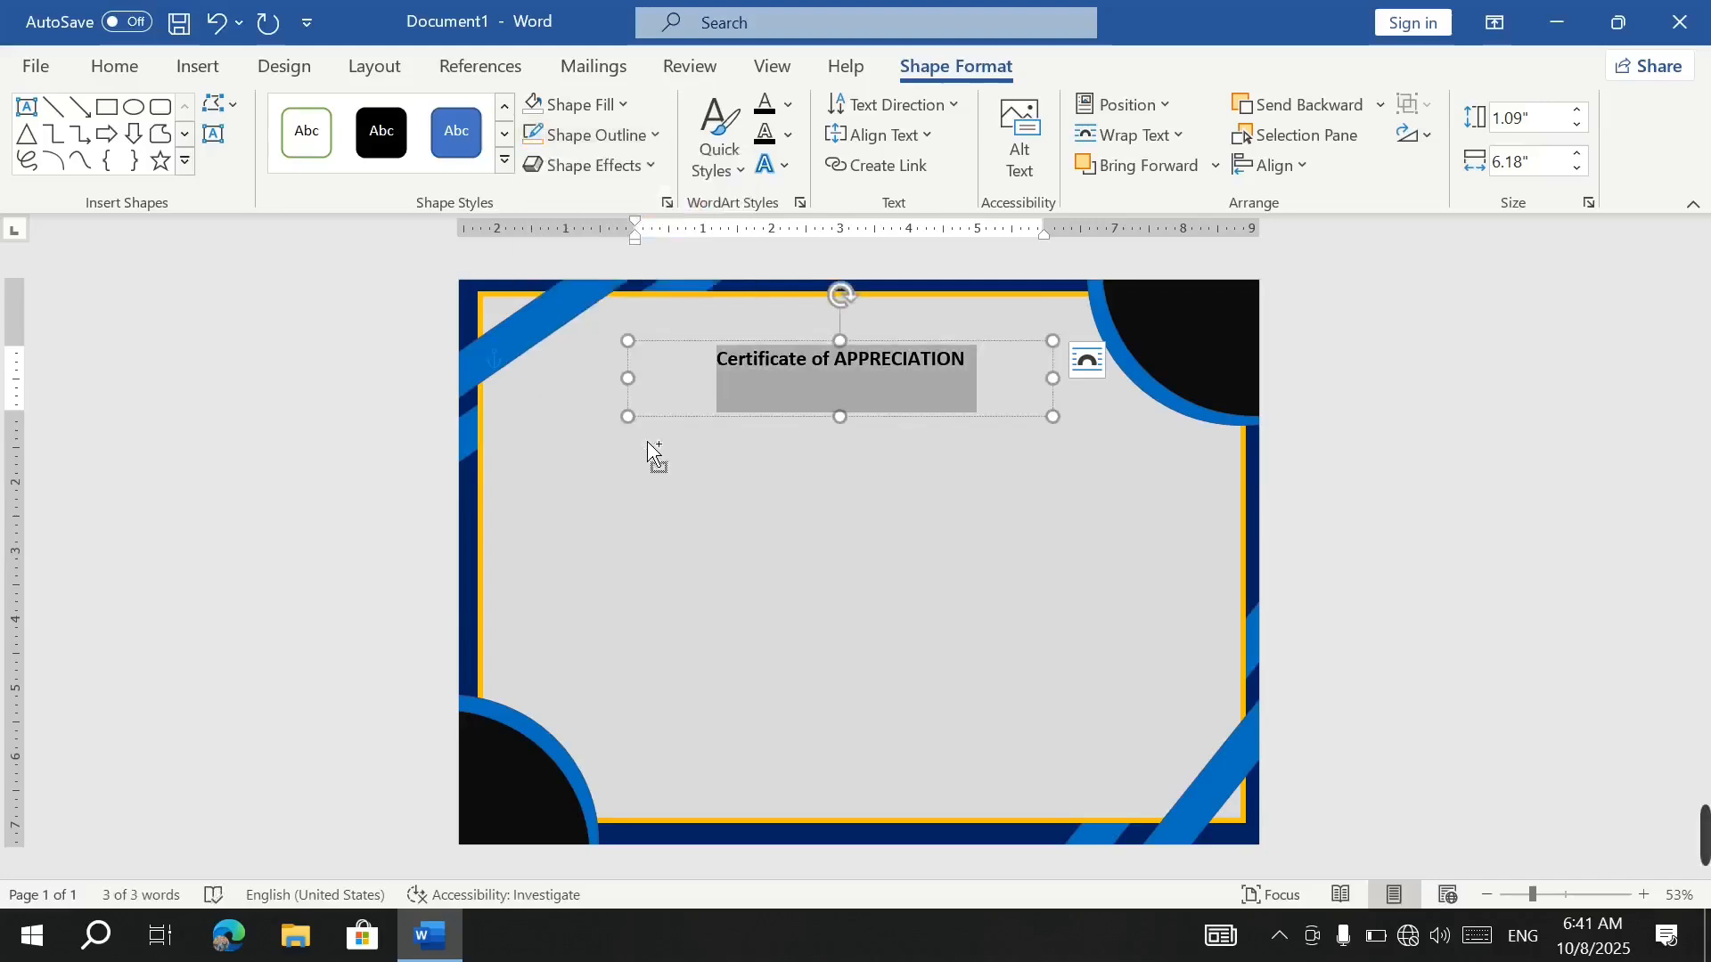
# Enlarge the title text until it nearly spans its box and move the box up to the panel's top edge.
pyautogui.hotkey('ctrl', 'shift', '.')
pyautogui.hotkey('ctrl', 'shift', '.')
pyautogui.hotkey('ctrl', 'shift', '.')
pyautogui.hotkey('ctrl', 'shift', '.')
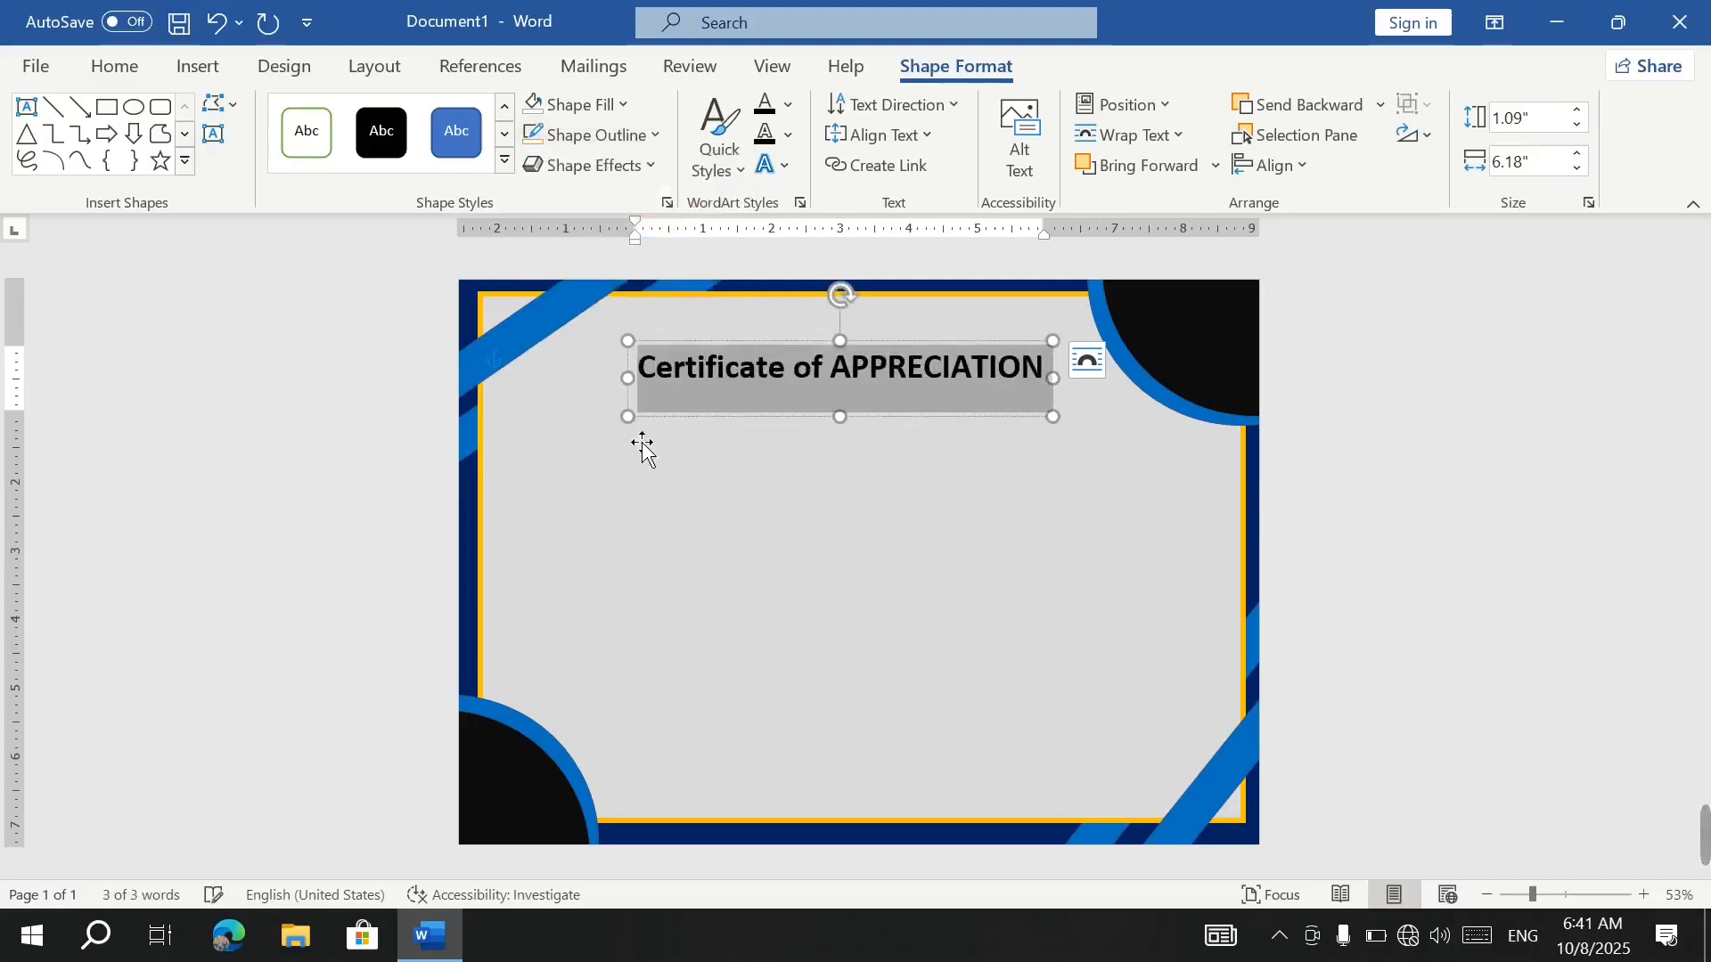
pyautogui.moveTo(802, 349); pyautogui.dragTo(785, 304)
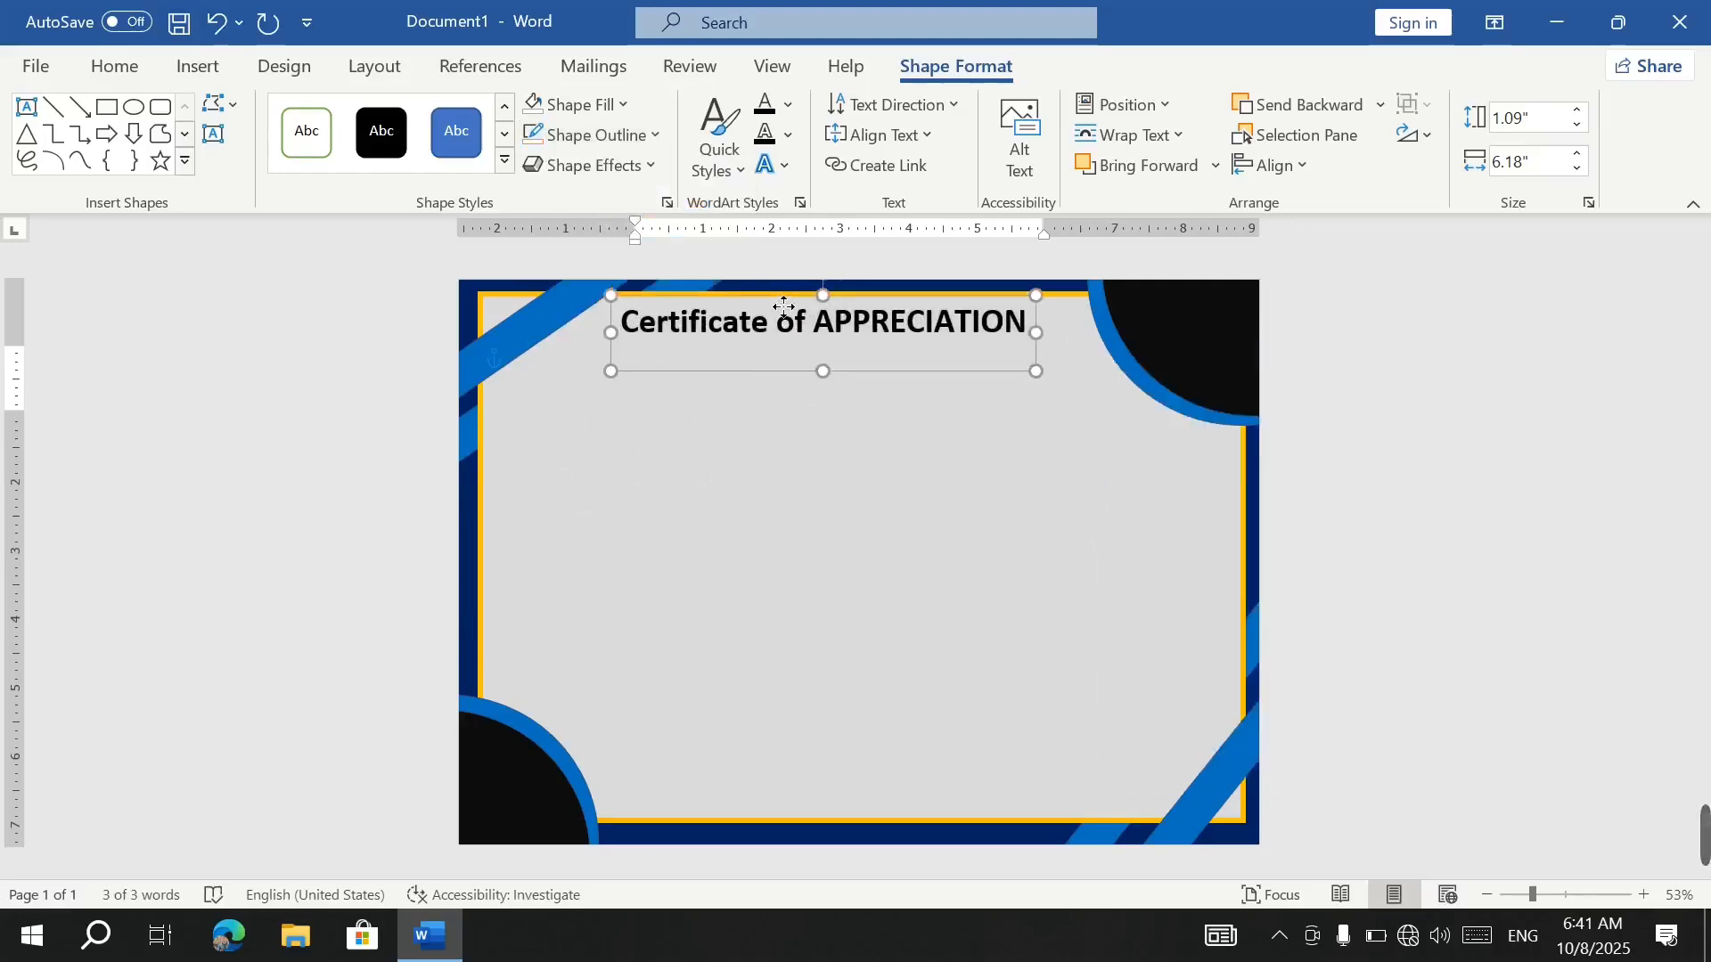
# Add an upward ribbon banner about 1.34 in high and 6.36 in wide and place it directly beneath the certificate title.
pyautogui.click(763, 485)
pyautogui.click(187, 164)
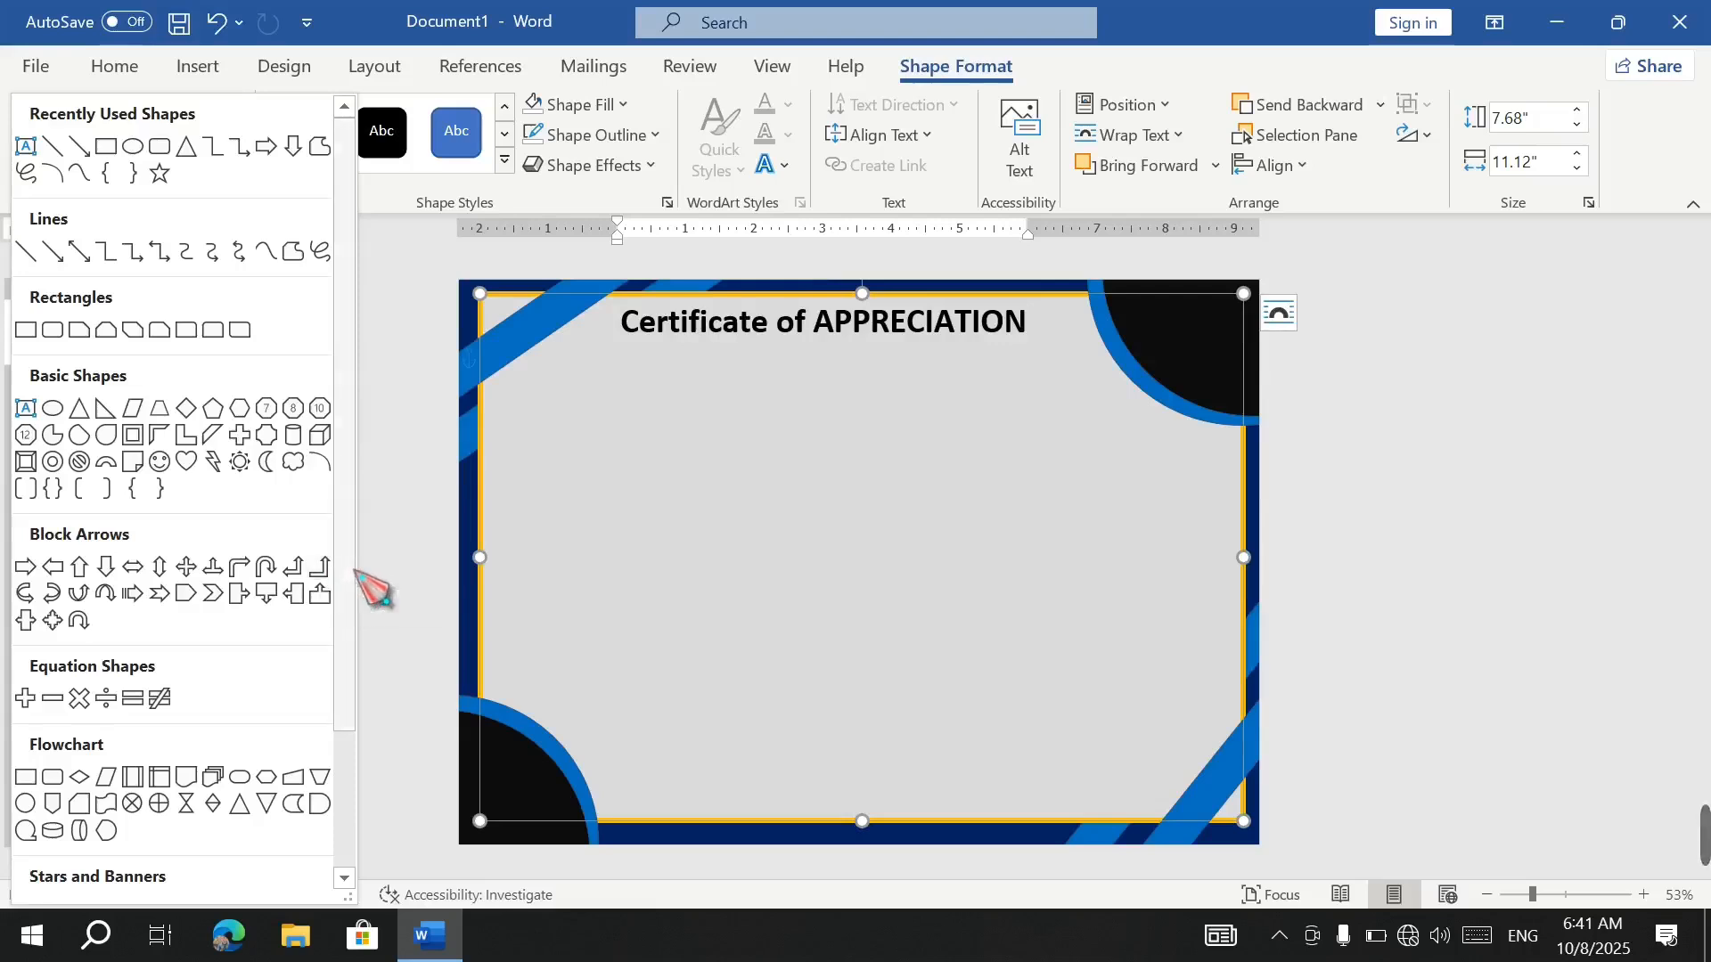
pyautogui.scroll(-3, 356, 664)
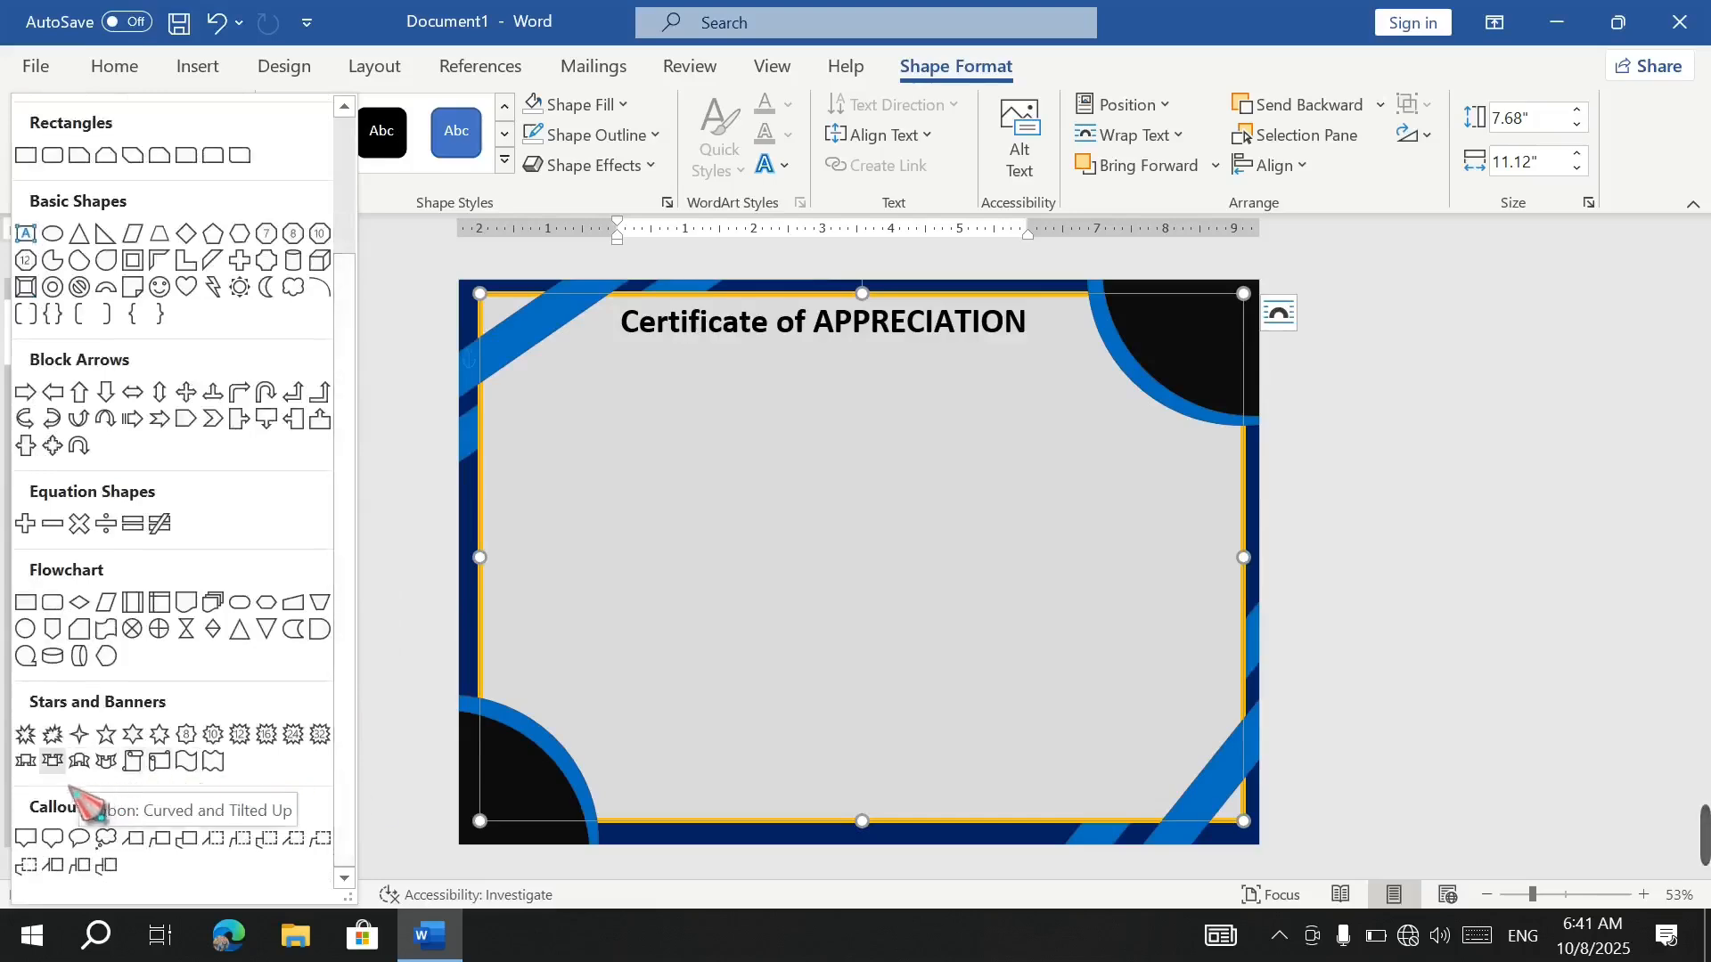
pyautogui.click(28, 763)
pyautogui.moveTo(622, 404); pyautogui.dragTo(1074, 513)
pyautogui.moveTo(920, 449); pyautogui.dragTo(892, 396)
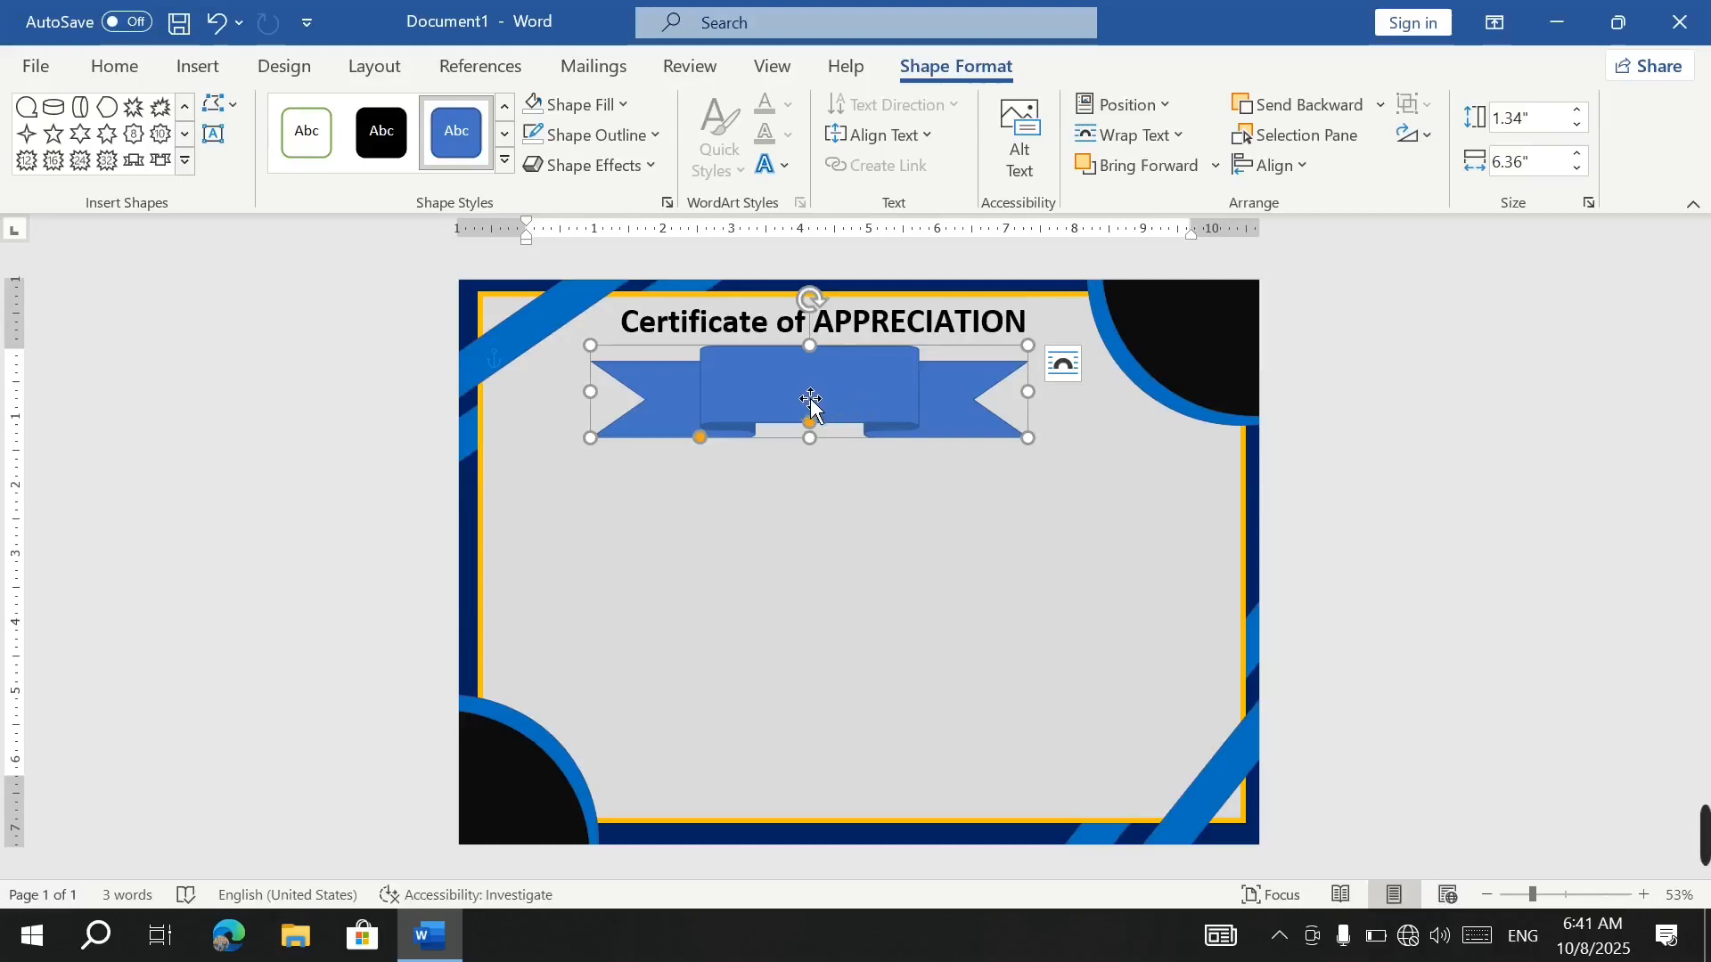
# Add a text box about 0.83 in high and 5.07 in wide over the ribbon, reading "Certificate".
pyautogui.click(214, 135)
pyautogui.click(185, 108)
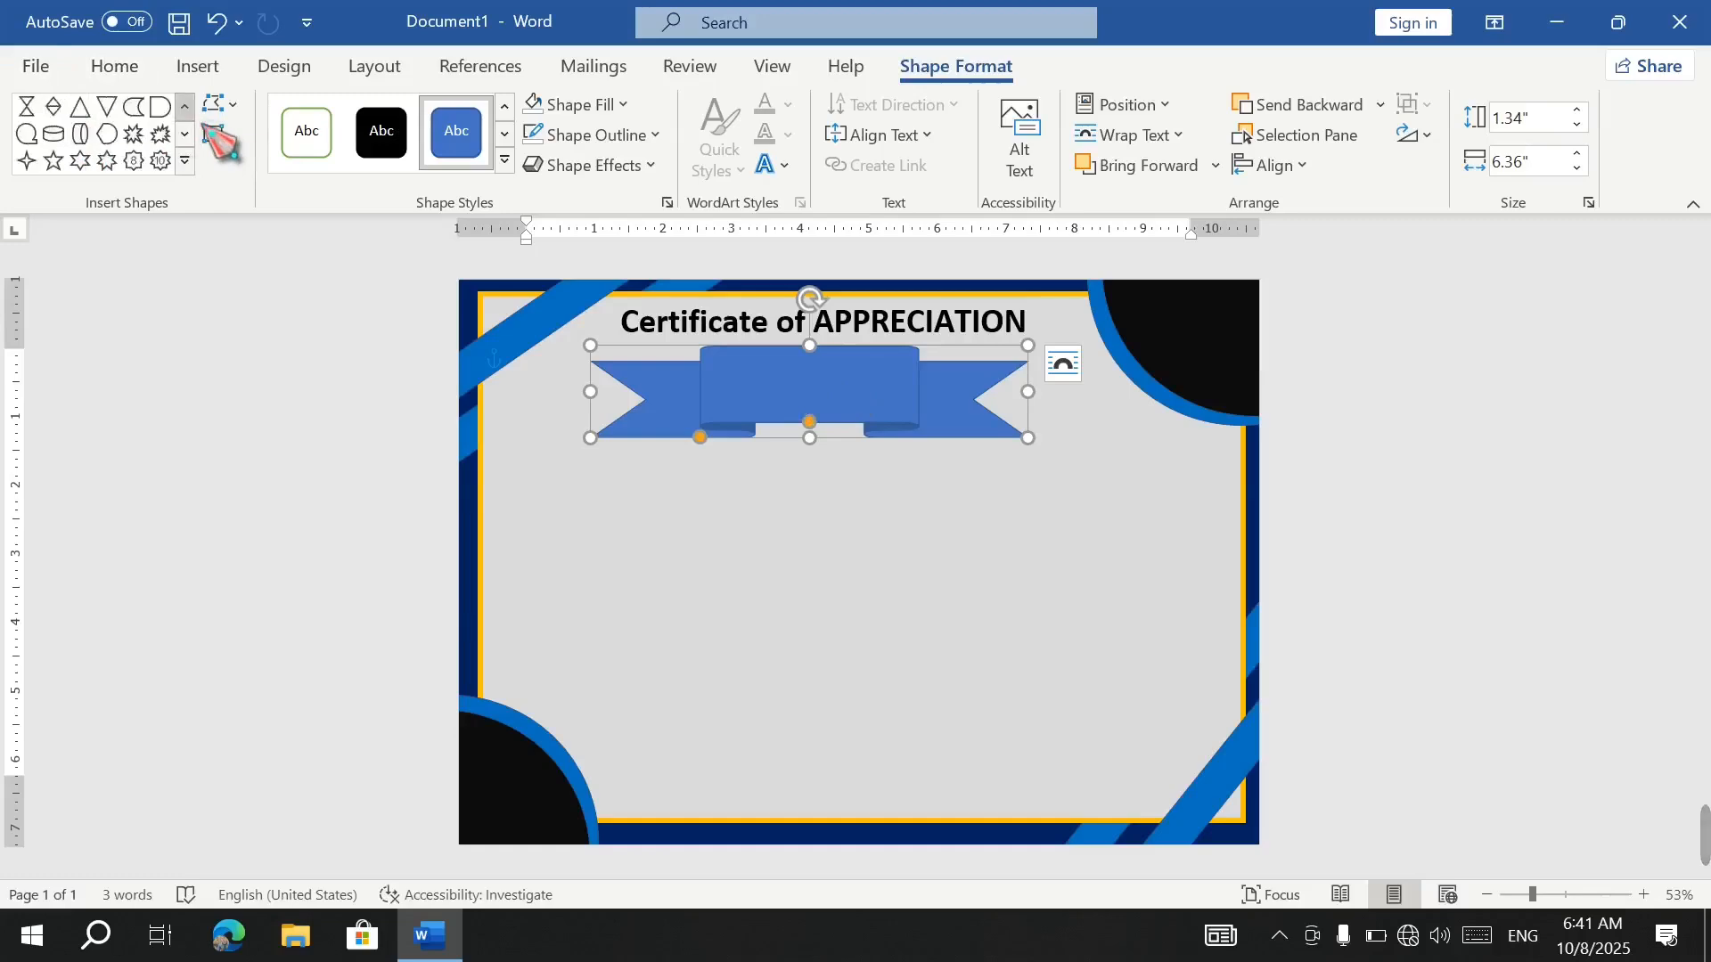
pyautogui.click(185, 108)
pyautogui.click(185, 108)
pyautogui.click(186, 107)
pyautogui.click(185, 108)
pyautogui.click(186, 108)
pyautogui.click(185, 108)
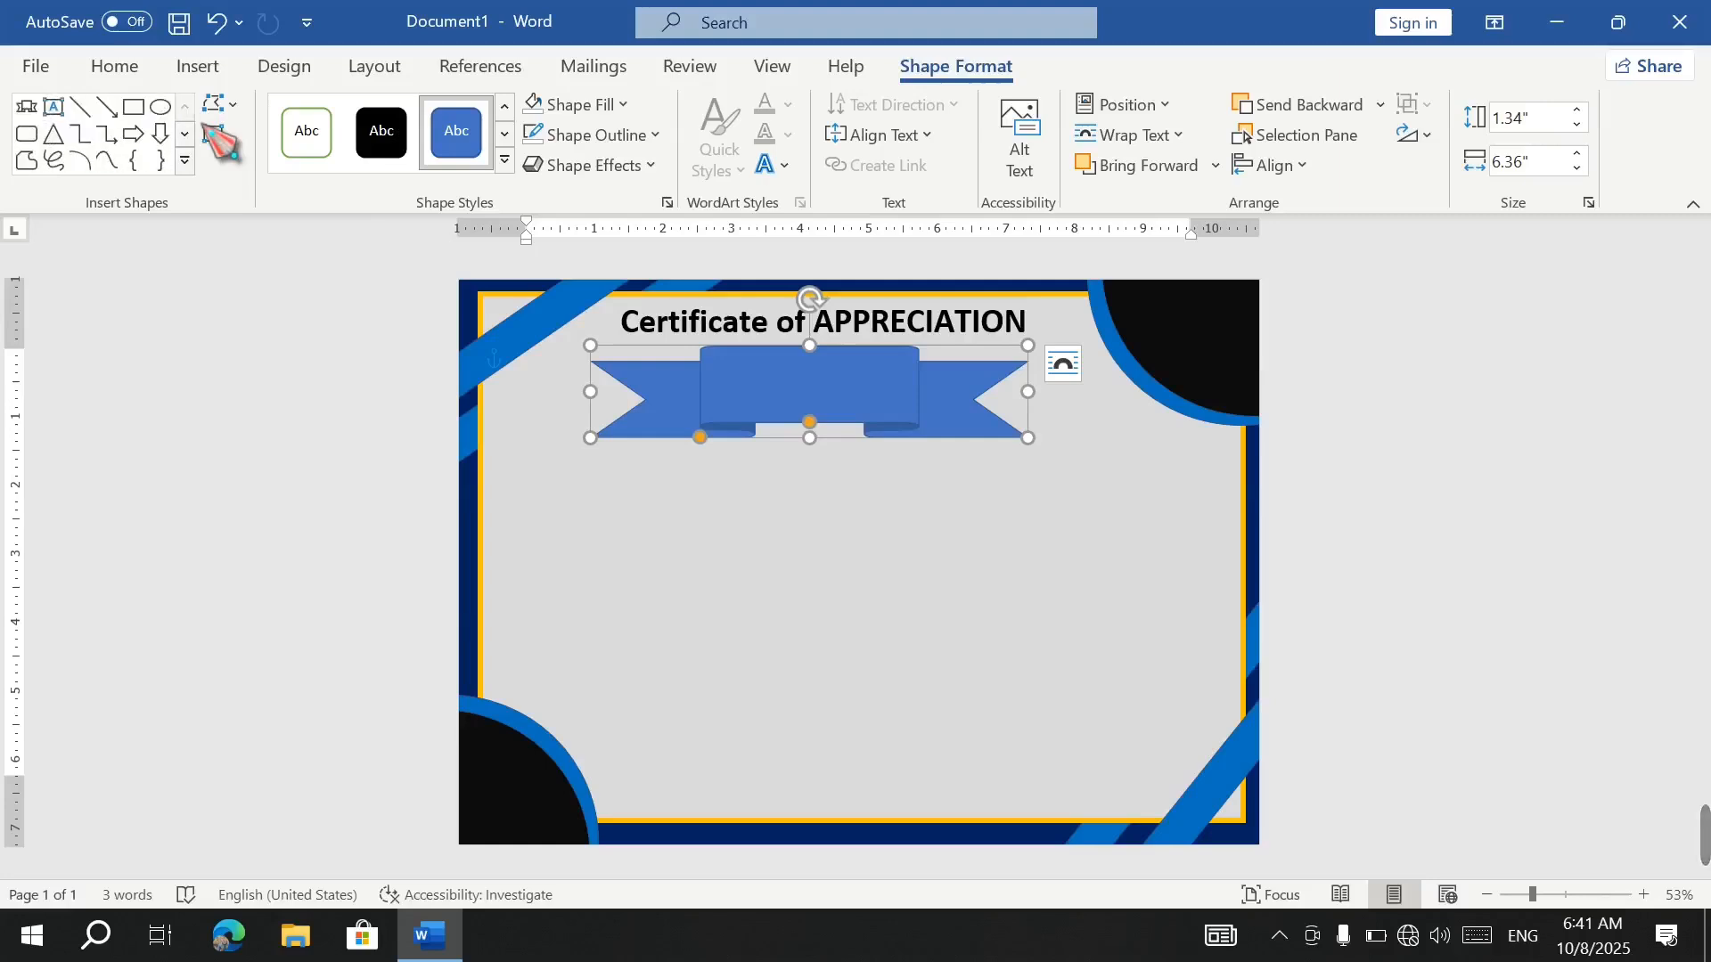
pyautogui.click(54, 107)
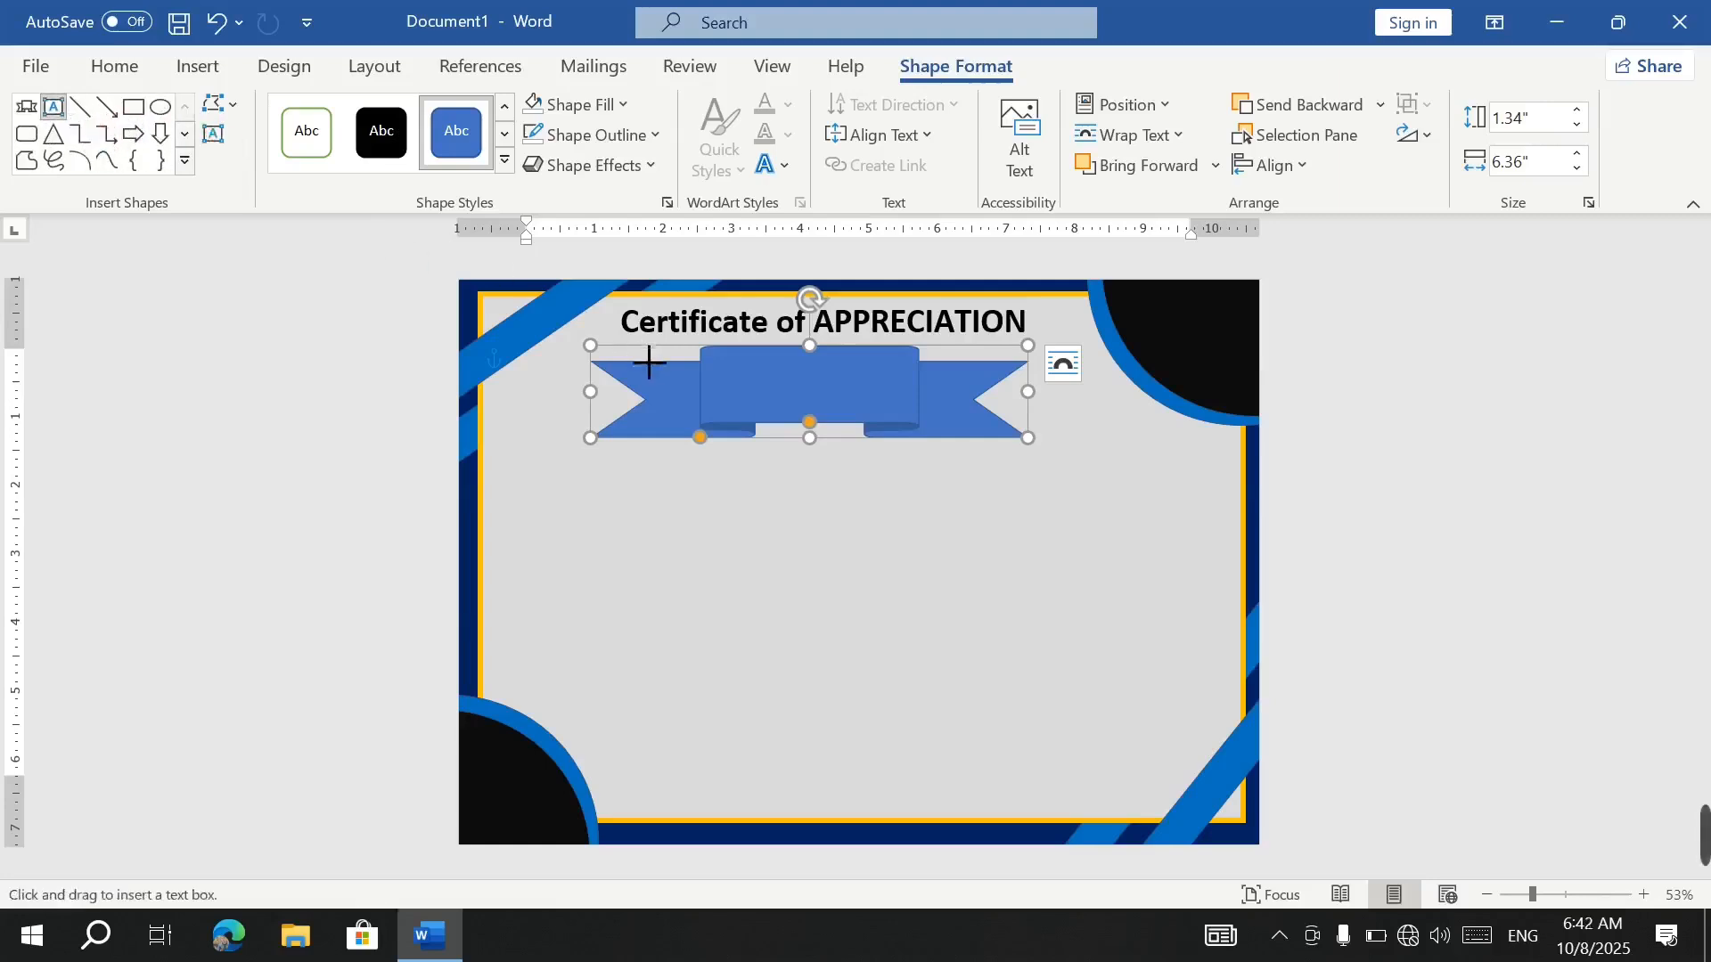
pyautogui.moveTo(706, 390); pyautogui.dragTo(1055, 447)
pyautogui.write('Certificate')
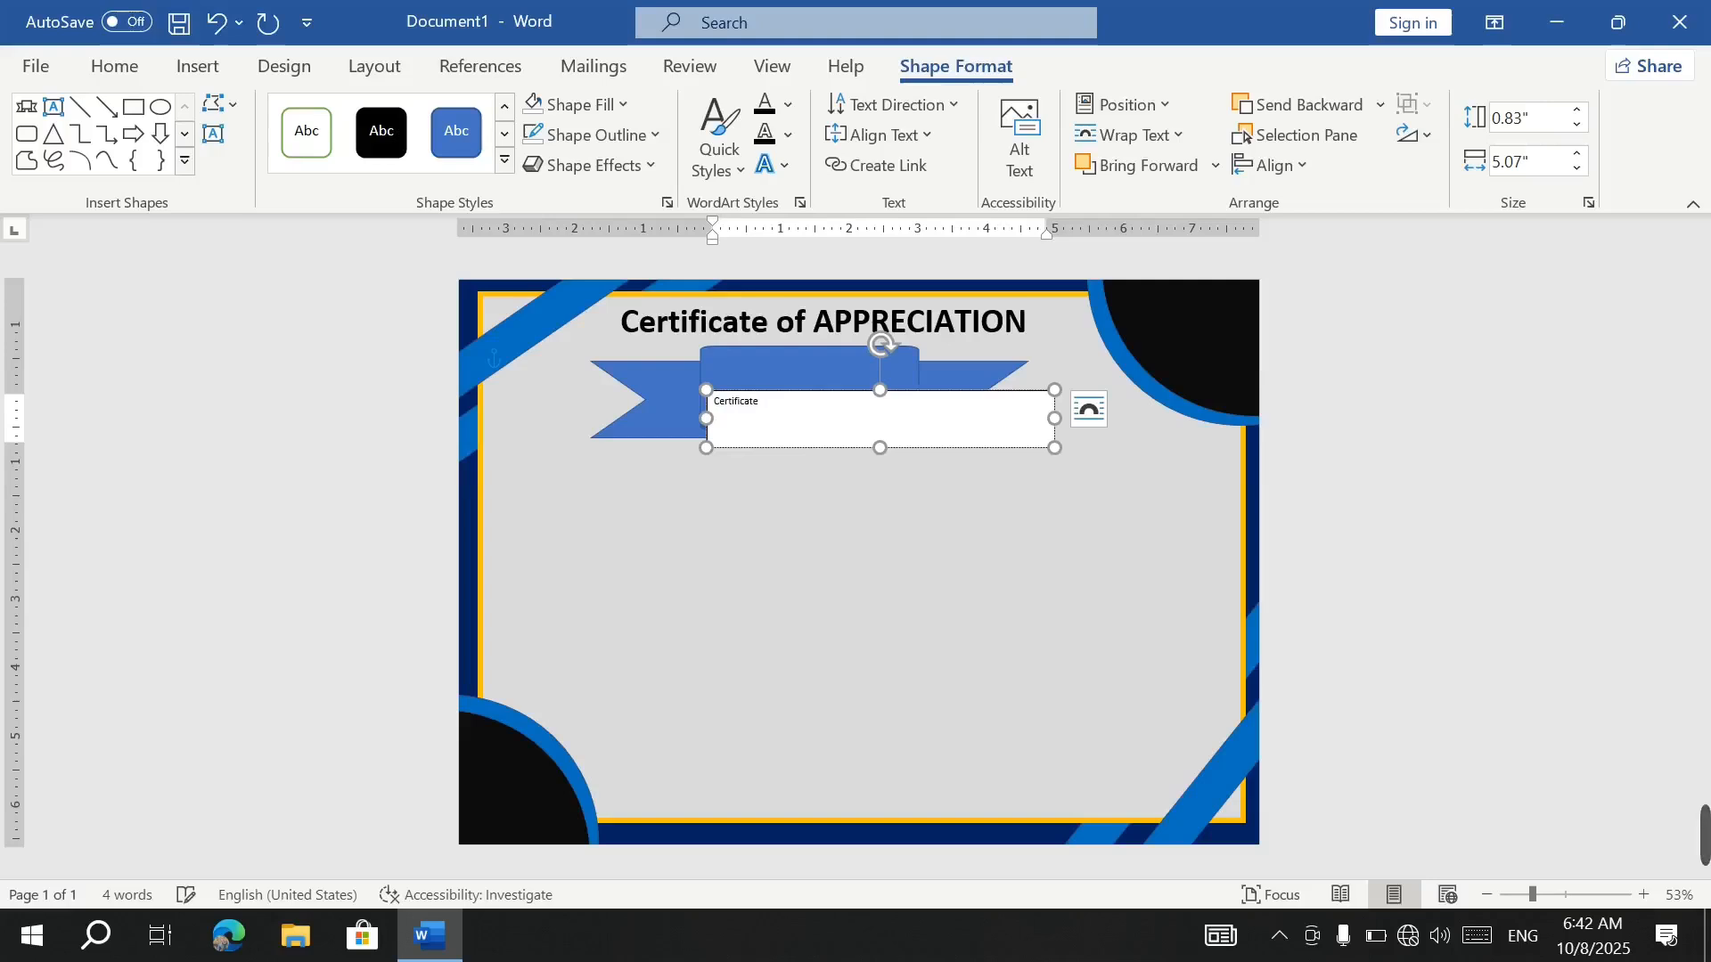
# Enlarge the word "Certificate" to banner size, make it bold and centre it in its text box.
pyautogui.hotkey('ctrl', 'a')
pyautogui.hotkey('ctrl', 'shift', '.')
pyautogui.hotkey('ctrl', 'shift', '.')
pyautogui.hotkey('ctrl', 'shift', '.')
pyautogui.hotkey('ctrl', 'shift', '.')
pyautogui.hotkey('ctrl', 'shift', '.')
pyautogui.hotkey('ctrl', 'shift', '.')
pyautogui.hotkey('ctrl', 'shift', '.')
pyautogui.hotkey('ctrl', 'b')
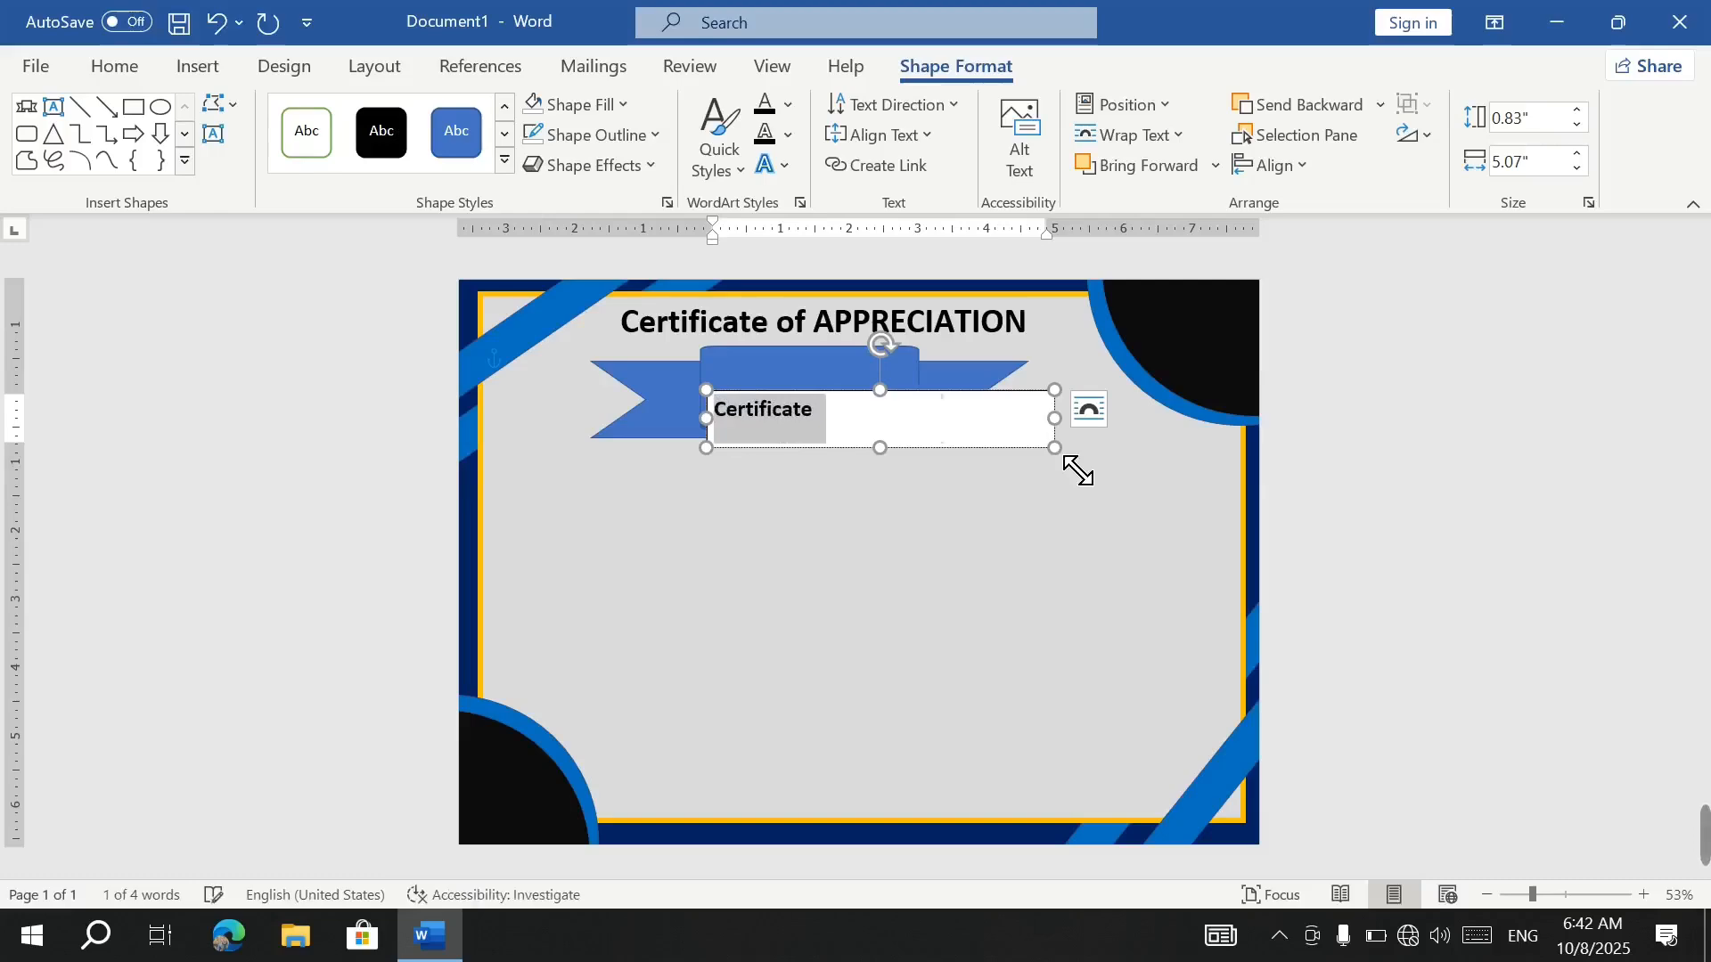
pyautogui.hotkey('ctrl', 'e')
pyautogui.hotkey('ctrl', 'shift', '.')
pyautogui.hotkey('ctrl', 'shift', '.')
pyautogui.hotkey('ctrl', 'shift', '.')
pyautogui.hotkey('ctrl', 'shift', '.')
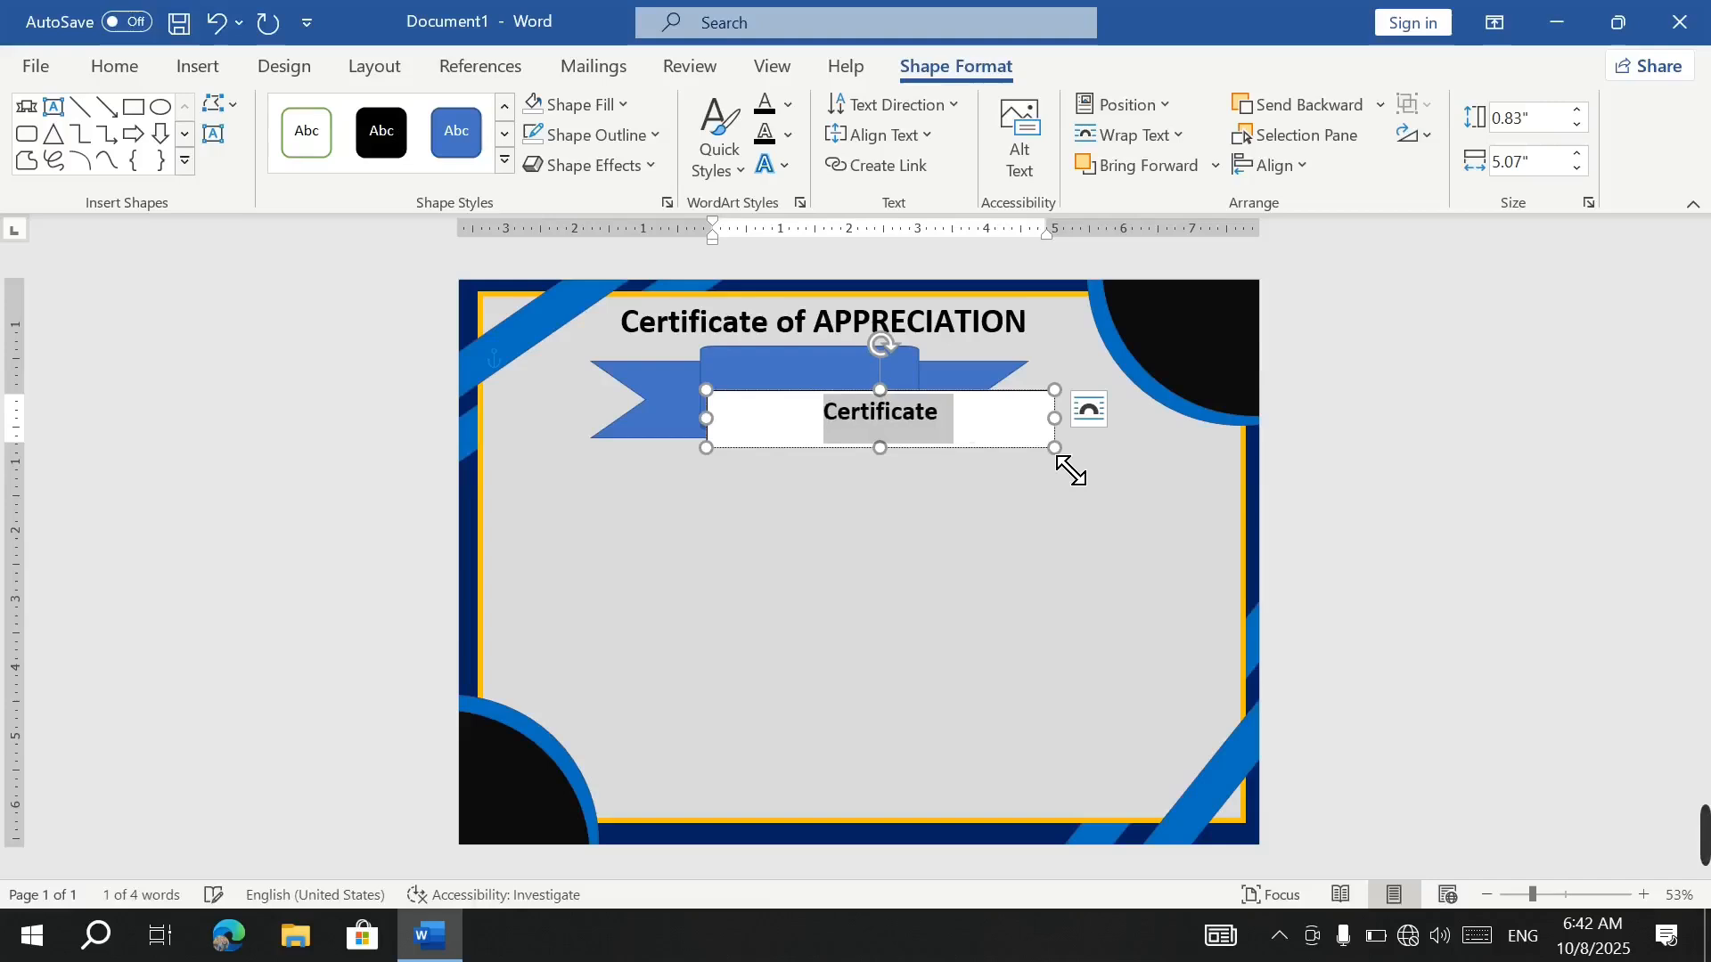
pyautogui.moveTo(860, 410); pyautogui.dragTo(891, 362)
pyautogui.click(900, 521)
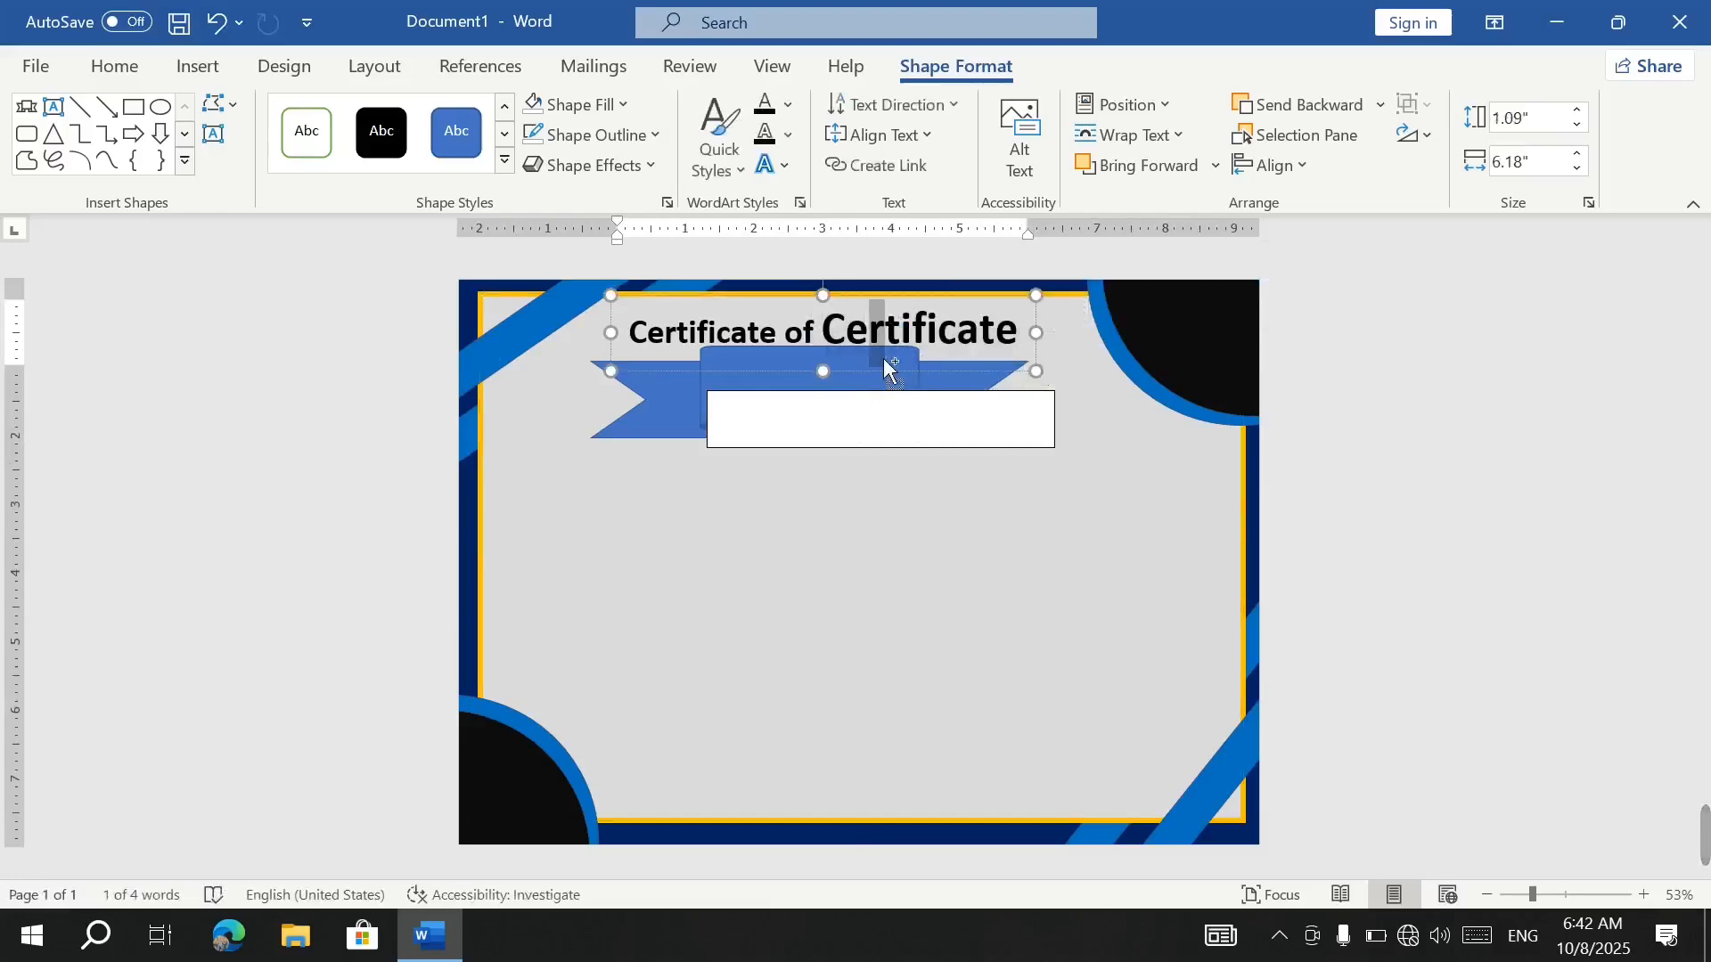
pyautogui.hotkey('ctrl', 'z')
# Move the "Certificate" text box onto the middle of the ribbon and remove its fill and outline.
pyautogui.moveTo(869, 412); pyautogui.dragTo(806, 365)
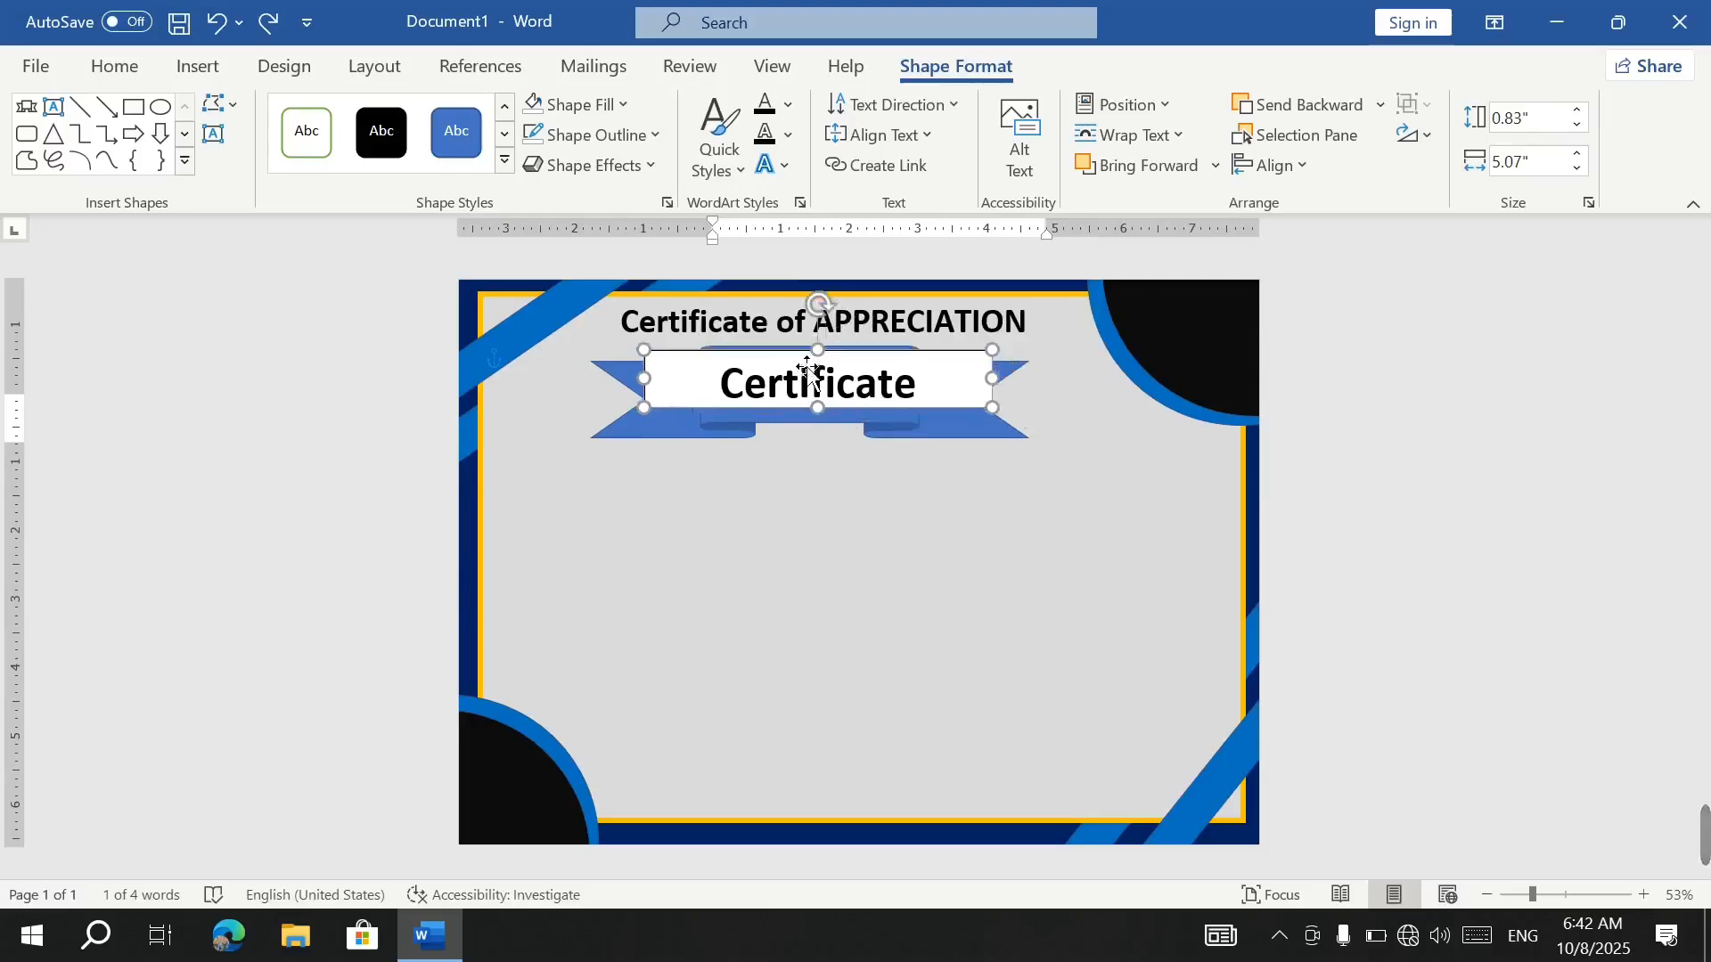
pyautogui.click(624, 105)
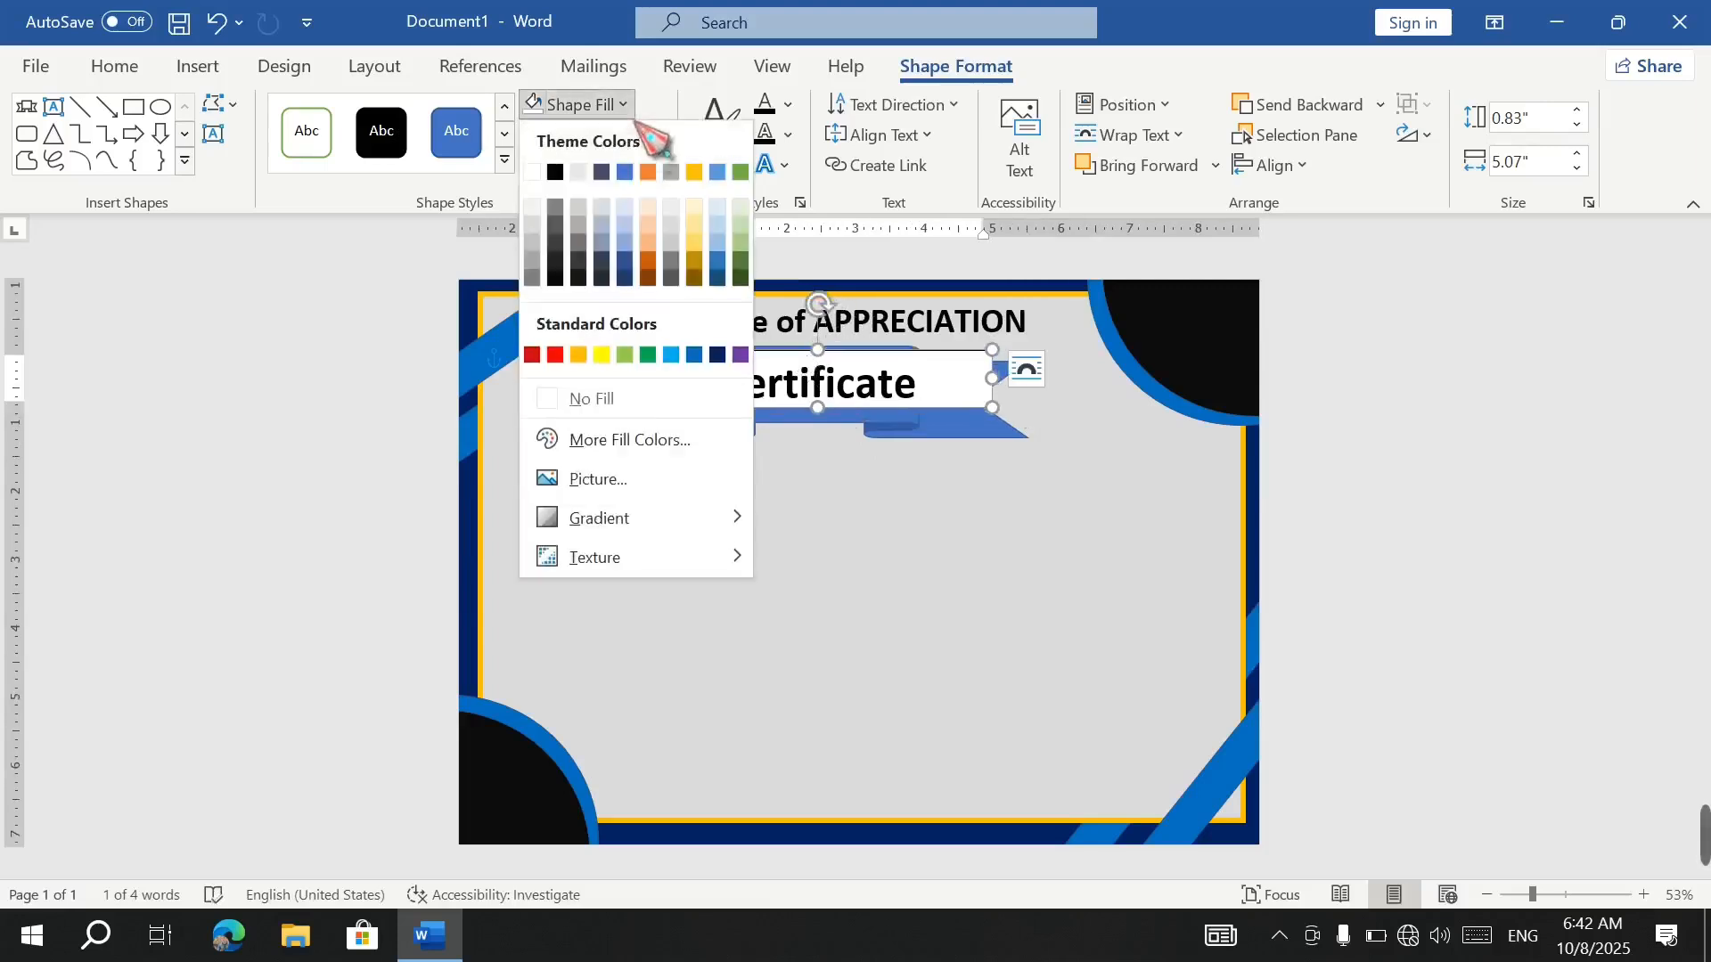
pyautogui.click(610, 410)
pyautogui.click(657, 134)
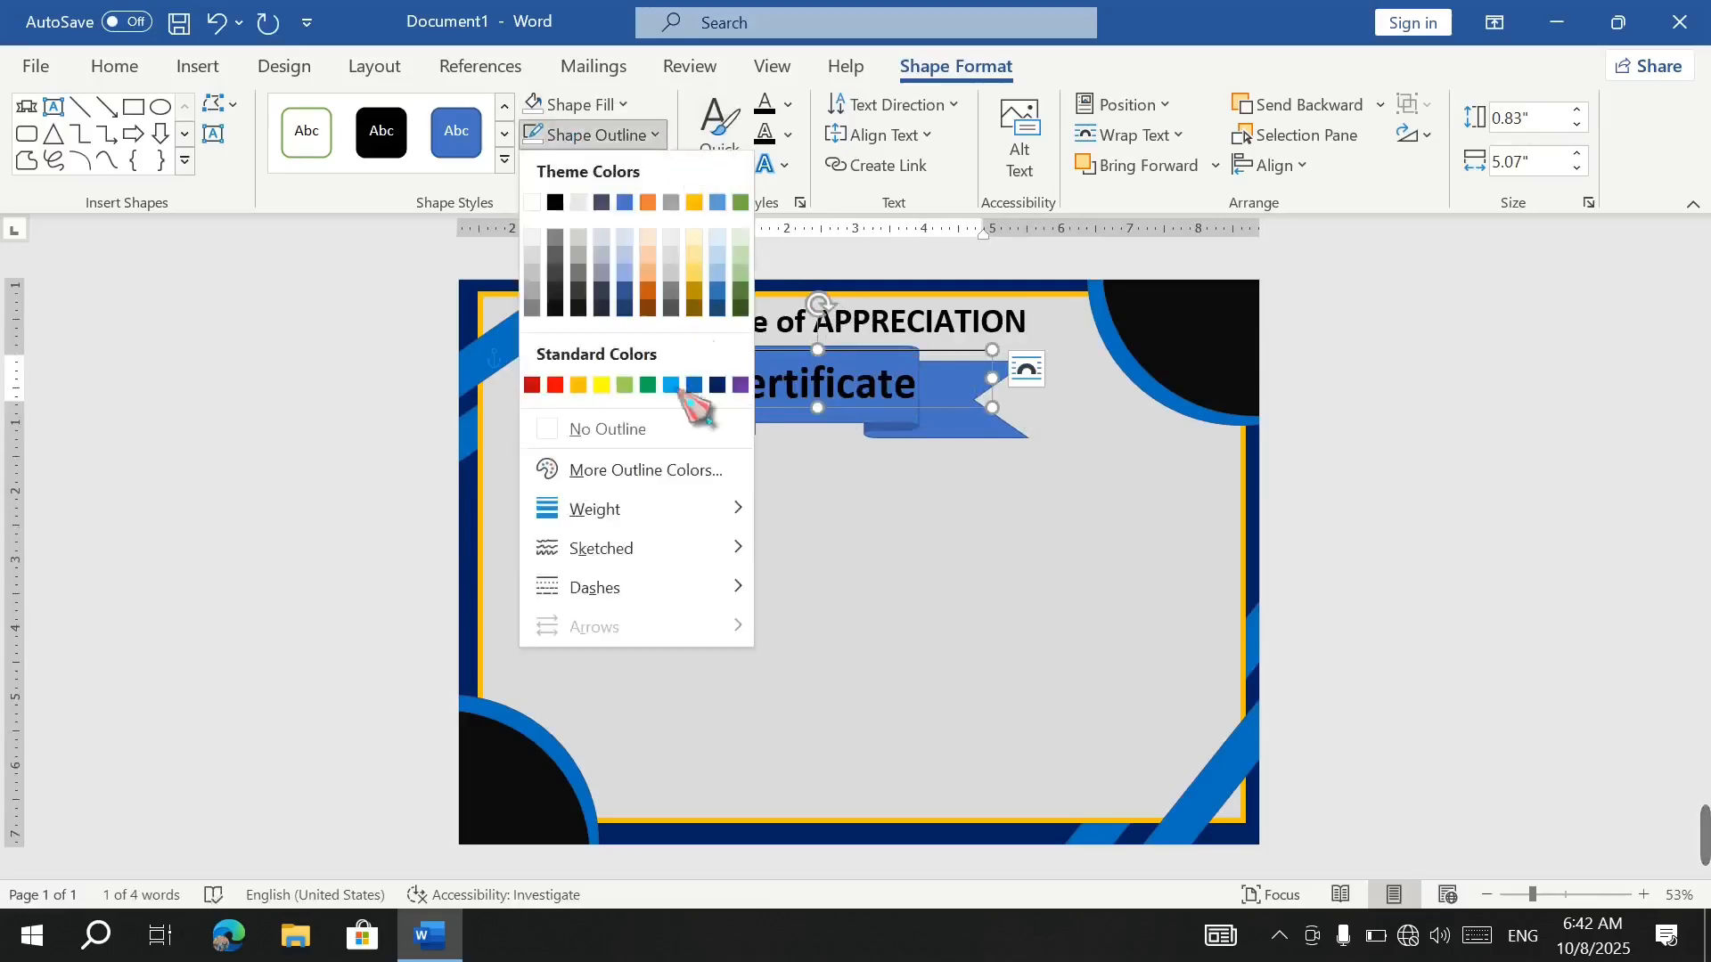
pyautogui.click(679, 431)
pyautogui.click(919, 543)
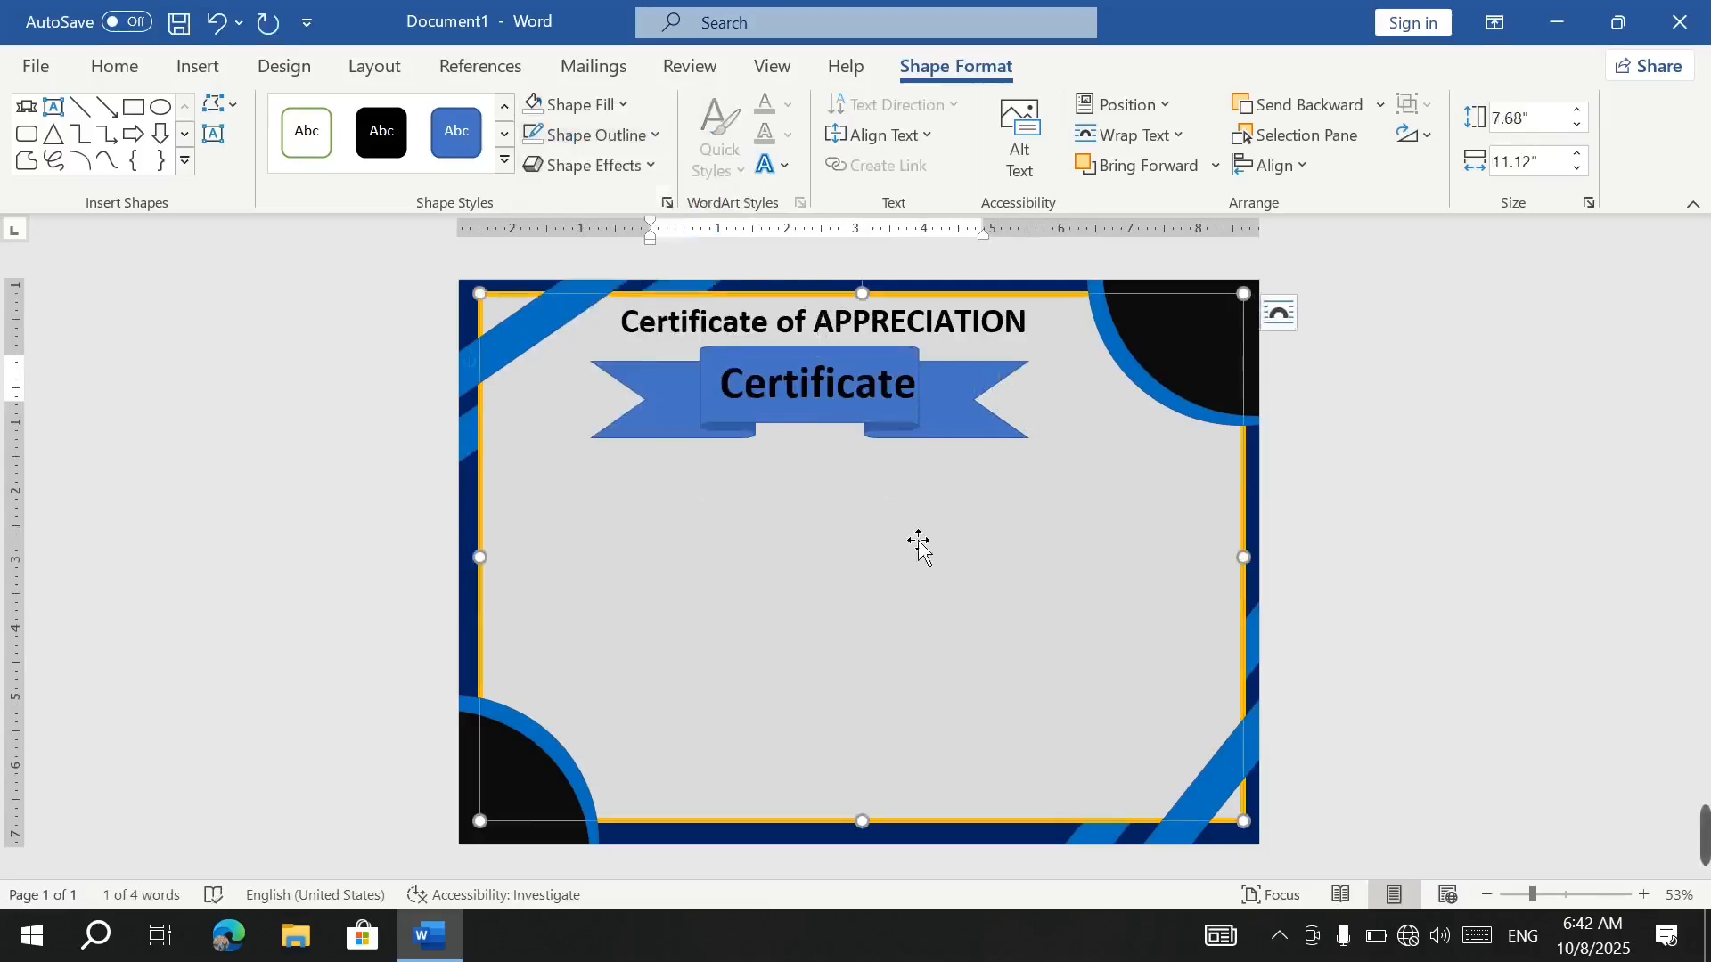